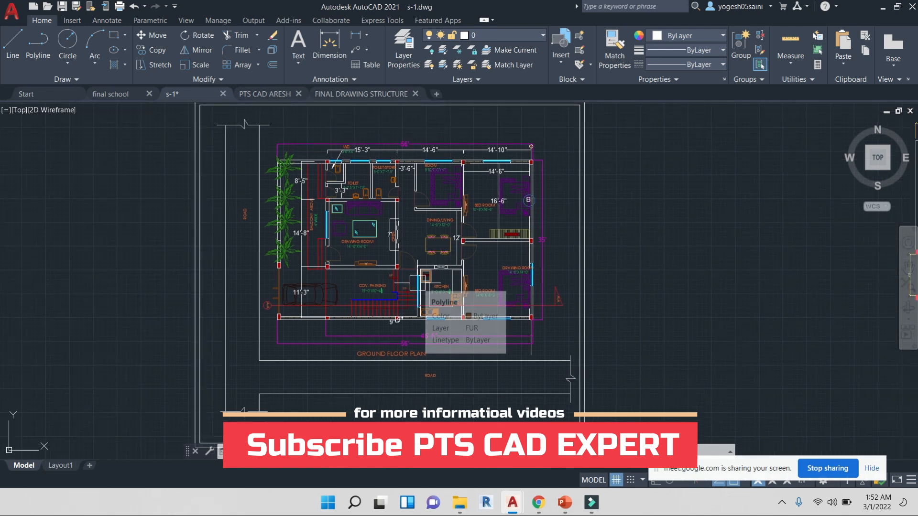
Zoom and pan around the ground floor plan to examine its dimension lines and labels
{"action": "scroll", "coordinate": [468, 177], "scroll_direction": "up", "scroll_amount": 2}
{"action": "middle_click_drag", "start_coordinate": [436, 207], "coordinate": [443, 211]}
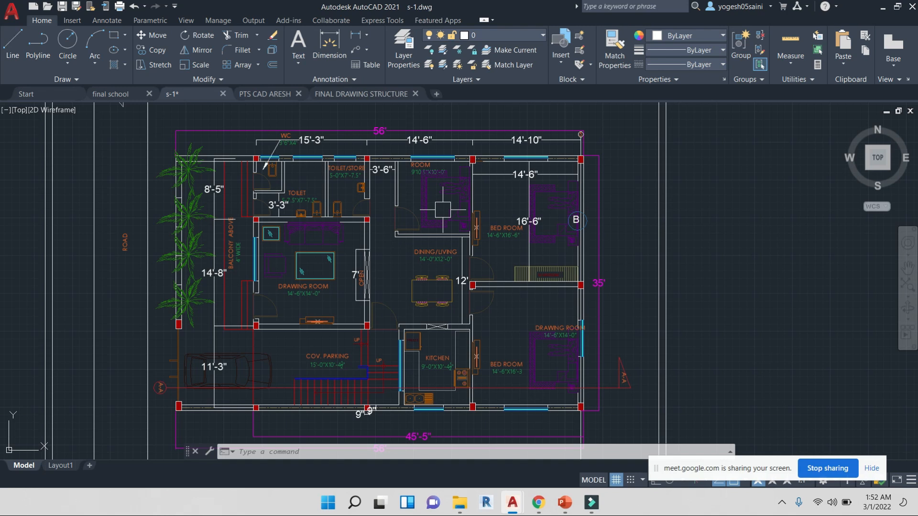
{"action": "scroll", "coordinate": [574, 130], "scroll_direction": "up", "scroll_amount": 8}
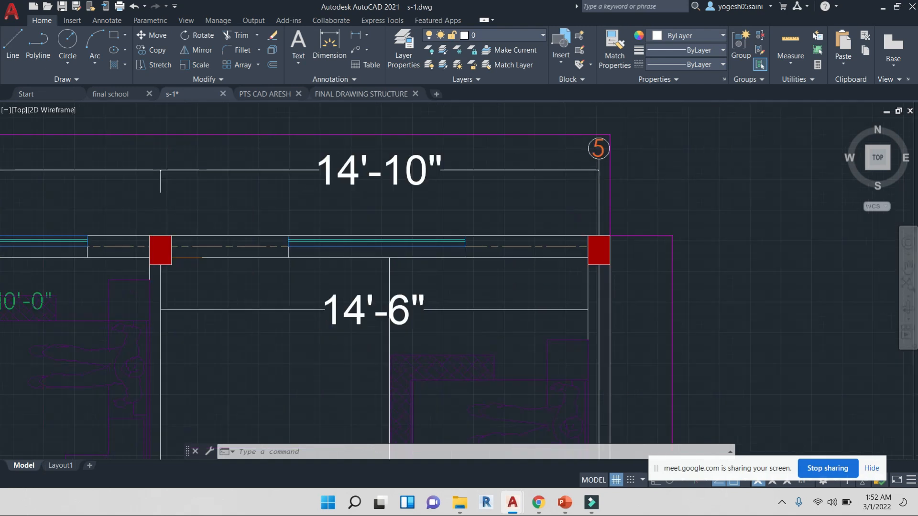
{"action": "scroll", "coordinate": [665, 179], "scroll_direction": "down", "scroll_amount": 6}
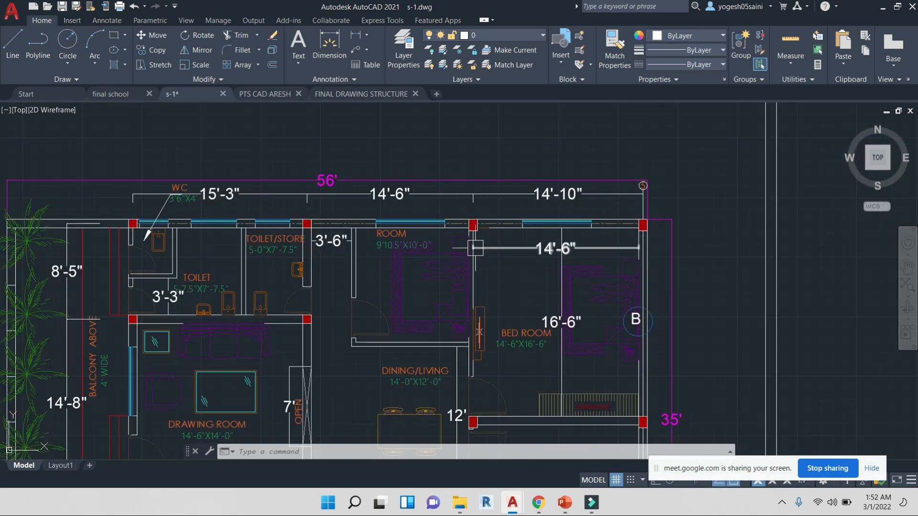
{"action": "scroll", "coordinate": [492, 250], "scroll_direction": "down", "scroll_amount": 5}
{"action": "middle_click_drag", "start_coordinate": [491, 251], "coordinate": [474, 178]}
{"action": "scroll", "coordinate": [289, 299], "scroll_direction": "up", "scroll_amount": 2}
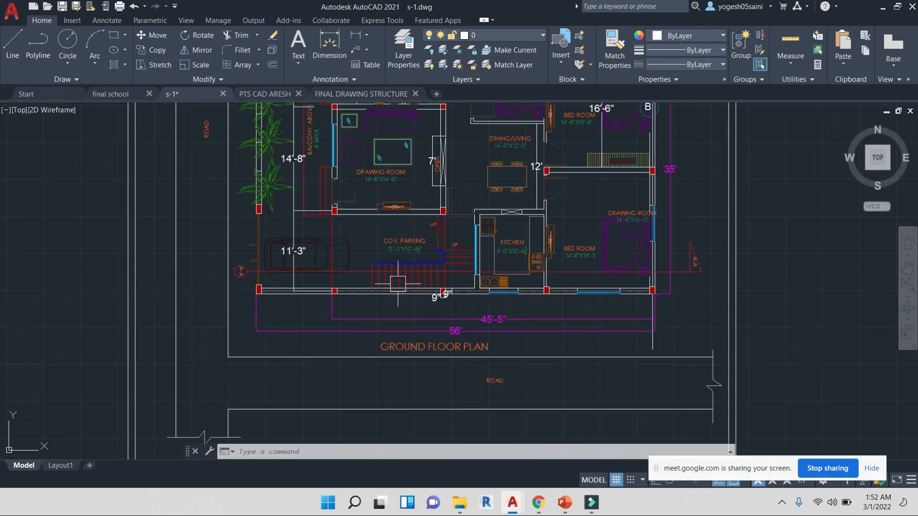
{"action": "scroll", "coordinate": [389, 298], "scroll_direction": "down", "scroll_amount": 2}
{"action": "mouse_move", "coordinate": [449, 351]}
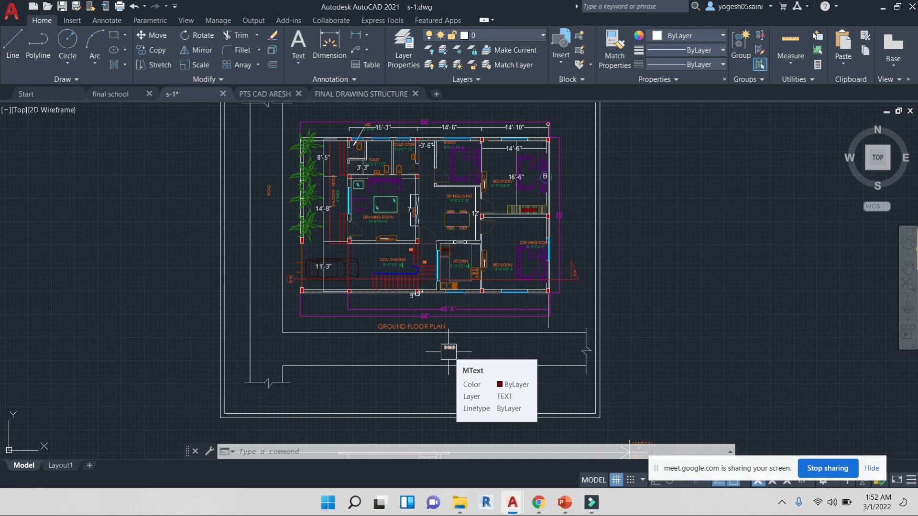
Zoom into the drawing room's lower wall corner and column to inspect its wall lines
{"action": "scroll", "coordinate": [448, 352], "scroll_direction": "up", "scroll_amount": 4}
{"action": "middle_click_drag", "start_coordinate": [411, 247], "coordinate": [416, 305]}
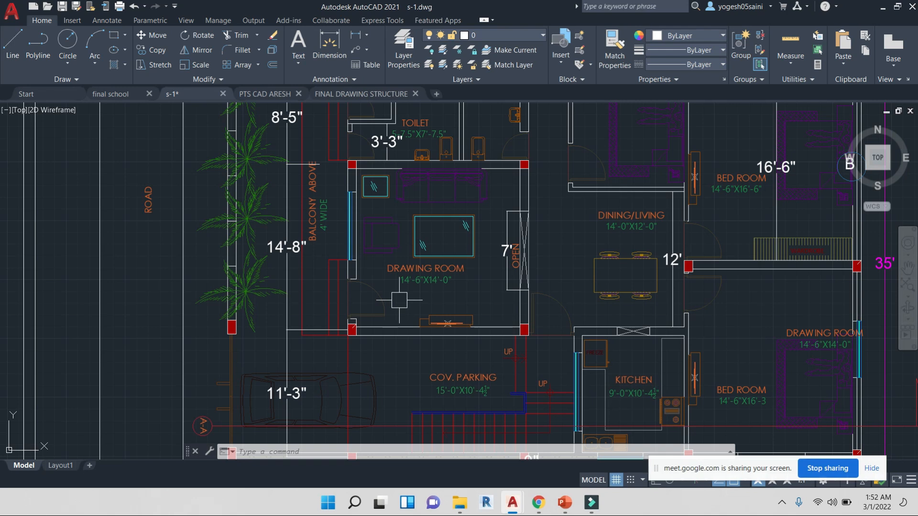
{"action": "scroll", "coordinate": [346, 329], "scroll_direction": "up", "scroll_amount": 8}
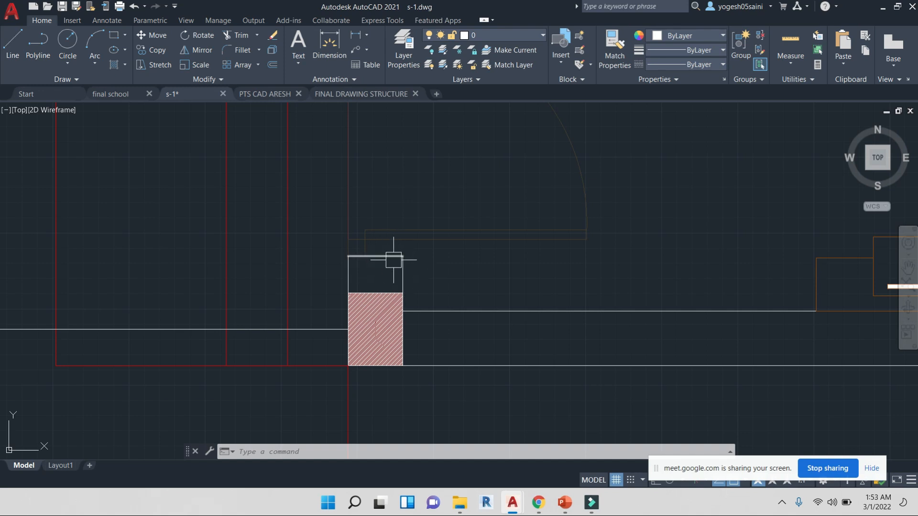
{"action": "mouse_move", "coordinate": [388, 260]}
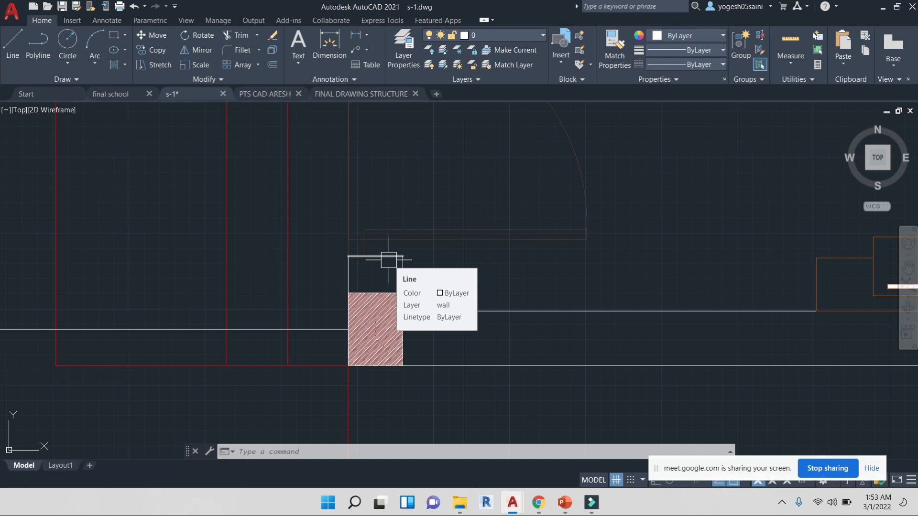
{"action": "scroll", "coordinate": [557, 243], "scroll_direction": "down", "scroll_amount": 4}
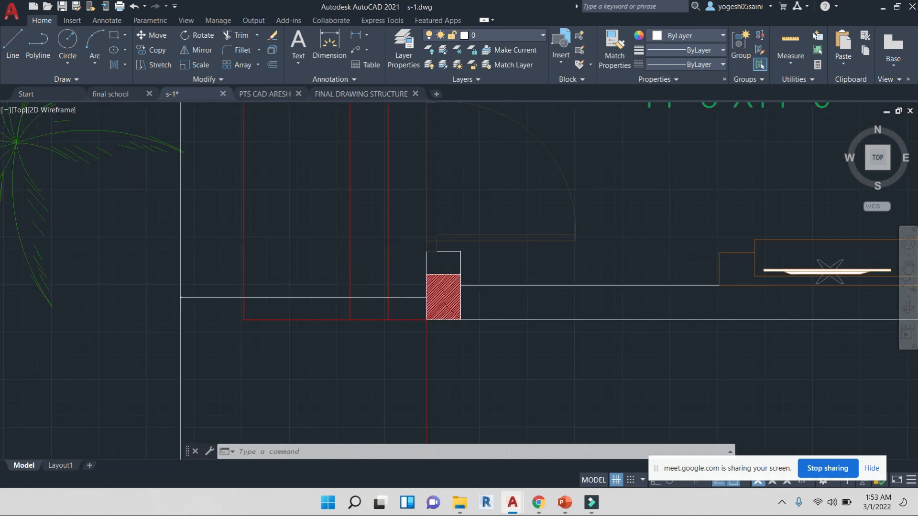
{"action": "mouse_move", "coordinate": [638, 197]}
{"action": "middle_mouse_down"}
{"action": "mouse_move", "coordinate": [458, 210]}
{"action": "mouse_move", "coordinate": [428, 270]}
{"action": "mouse_move", "coordinate": [451, 282]}
{"action": "mouse_move", "coordinate": [390, 313]}
{"action": "middle_mouse_up"}
{"action": "scroll", "coordinate": [441, 211], "scroll_direction": "down", "scroll_amount": 4}
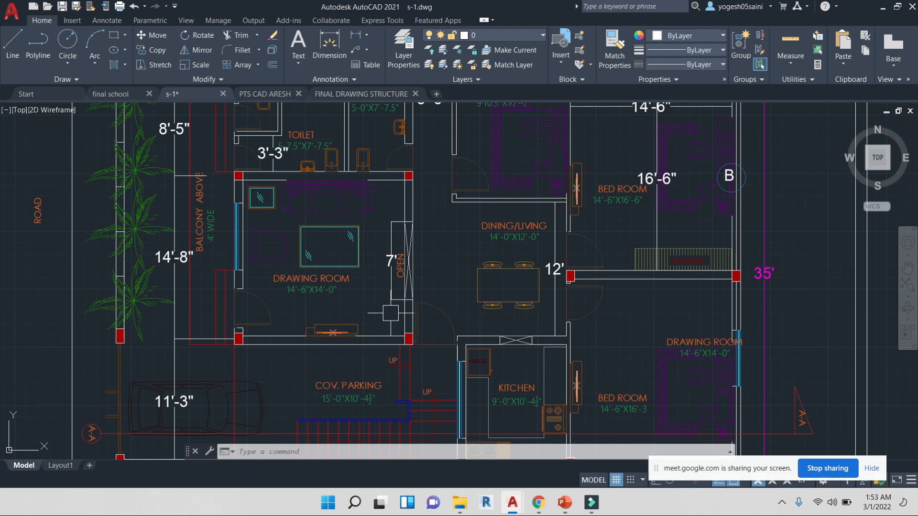
{"action": "scroll", "coordinate": [447, 334], "scroll_direction": "down", "scroll_amount": 2}
{"action": "middle_click_drag", "start_coordinate": [538, 304], "coordinate": [499, 273]}
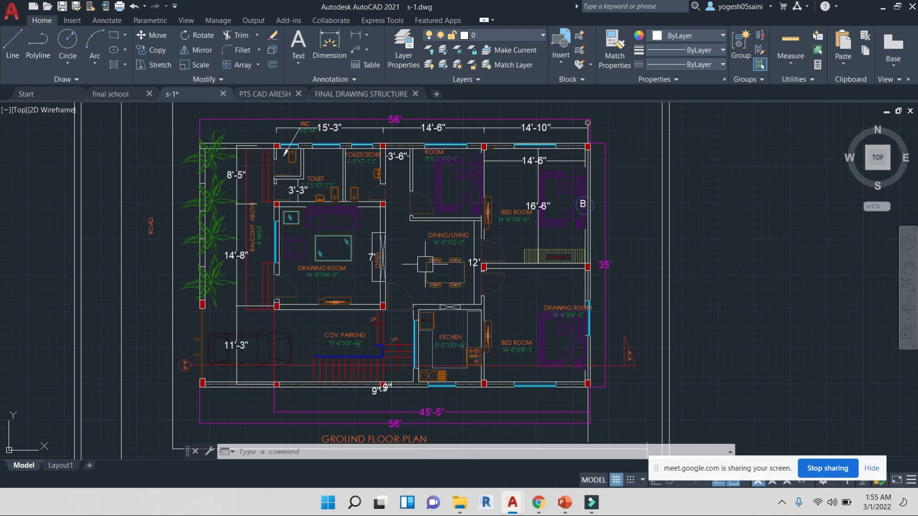
Draw a vertical Xline construction line through the plan near the dining/living wall
{"action": "scroll", "coordinate": [419, 315], "scroll_direction": "down", "scroll_amount": 2}
{"action": "scroll", "coordinate": [532, 239], "scroll_direction": "down", "scroll_amount": 1}
{"action": "type", "text": "xl"}
{"action": "key", "text": "Return"}
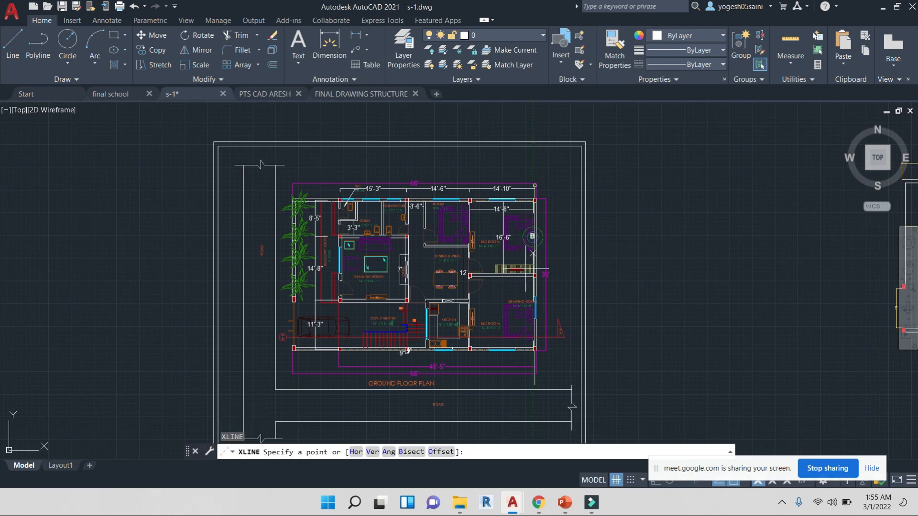
{"action": "type", "text": "v"}
{"action": "key", "text": "Return"}
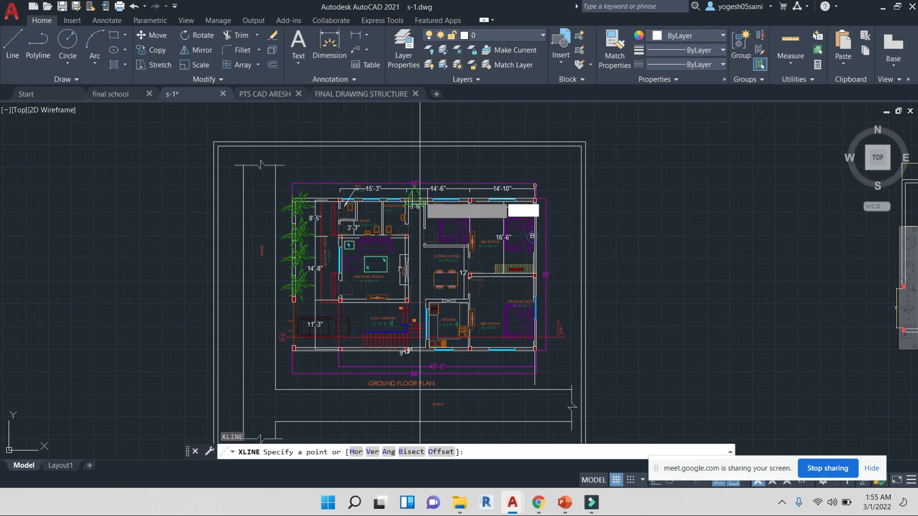
{"action": "scroll", "coordinate": [425, 200], "scroll_direction": "up", "scroll_amount": 5}
{"action": "left_click", "coordinate": [425, 200]}
{"action": "scroll", "coordinate": [420, 210], "scroll_direction": "down", "scroll_amount": 5}
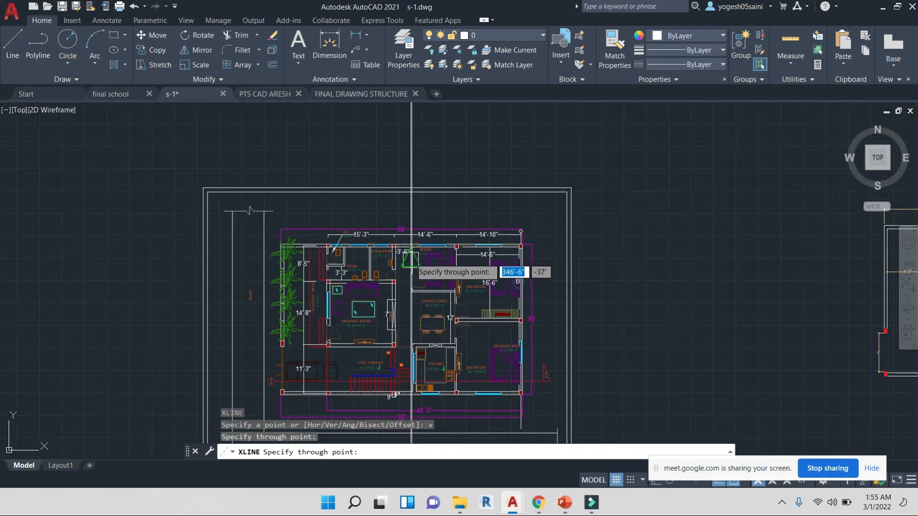
{"action": "middle_click_drag", "start_coordinate": [418, 309], "coordinate": [418, 218]}
{"action": "key", "text": "Escape"}
Draw a horizontal Xline construction line across the plan through the dining/living area
{"action": "type", "text": "xl"}
{"action": "key", "text": "Return"}
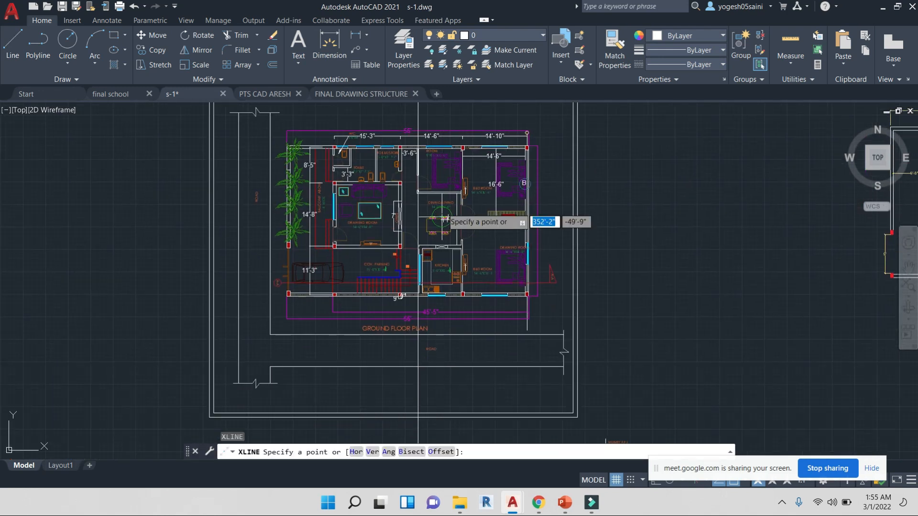
{"action": "type", "text": "h"}
{"action": "key", "text": "Return"}
{"action": "left_click", "coordinate": [421, 218]}
{"action": "scroll", "coordinate": [531, 236], "scroll_direction": "down", "scroll_amount": 2}
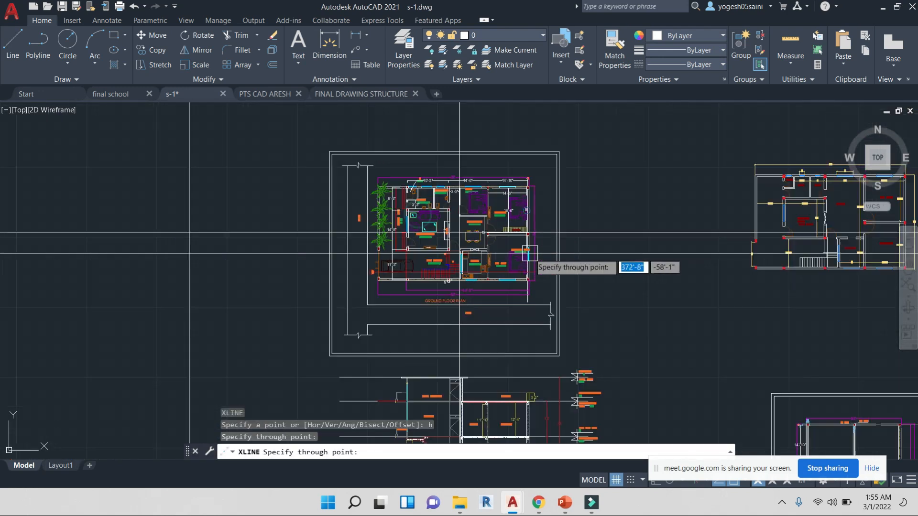
{"action": "key", "text": "Escape"}
{"action": "key", "text": "Escape"}
Pan and zoom across the plan to check how the construction lines align with the rooms
{"action": "middle_click_drag", "start_coordinate": [573, 255], "coordinate": [568, 243]}
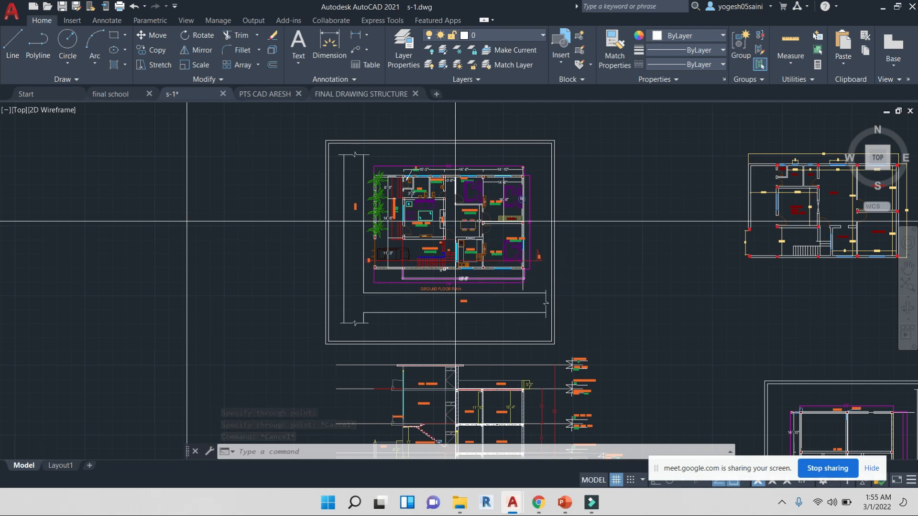
{"action": "scroll", "coordinate": [494, 276], "scroll_direction": "up", "scroll_amount": 2}
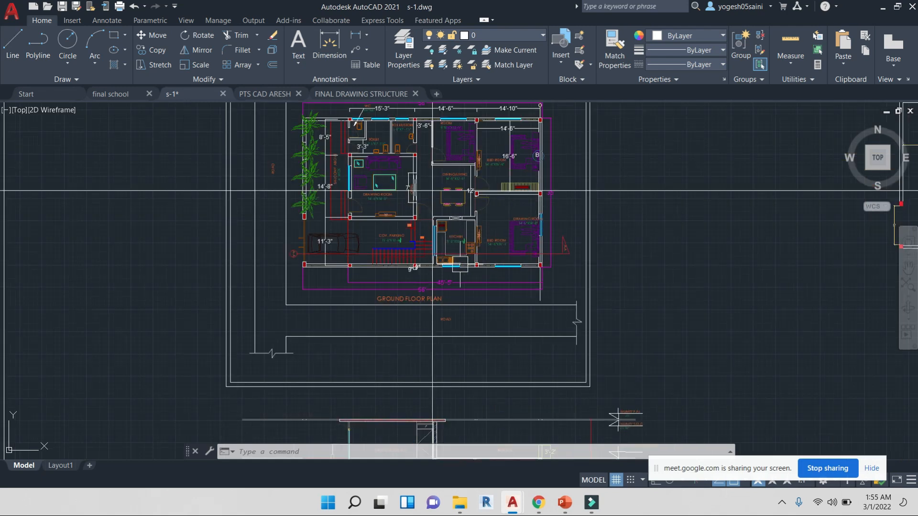
{"action": "mouse_move", "coordinate": [432, 190]}
{"action": "middle_mouse_down"}
{"action": "mouse_move", "coordinate": [456, 231]}
{"action": "mouse_move", "coordinate": [432, 250]}
{"action": "middle_mouse_up"}
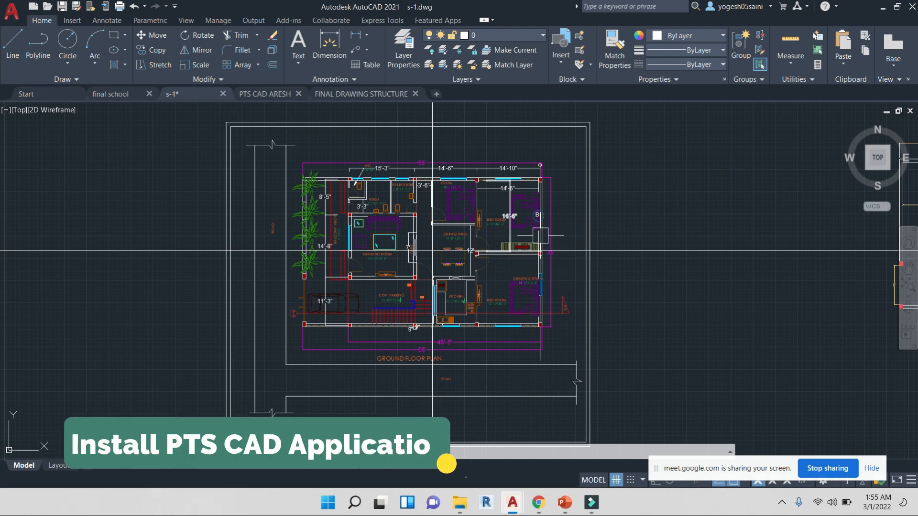
{"action": "scroll", "coordinate": [493, 223], "scroll_direction": "up", "scroll_amount": 8}
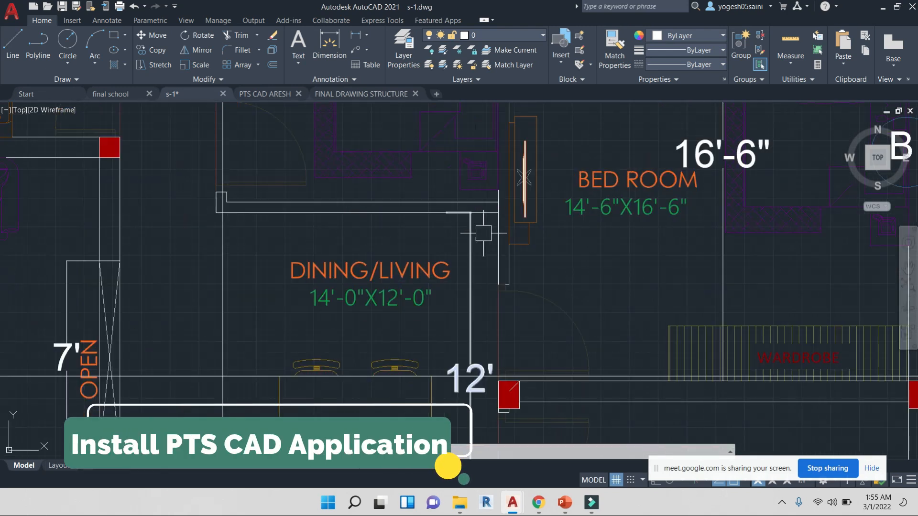
{"action": "scroll", "coordinate": [493, 223], "scroll_direction": "down", "scroll_amount": 6}
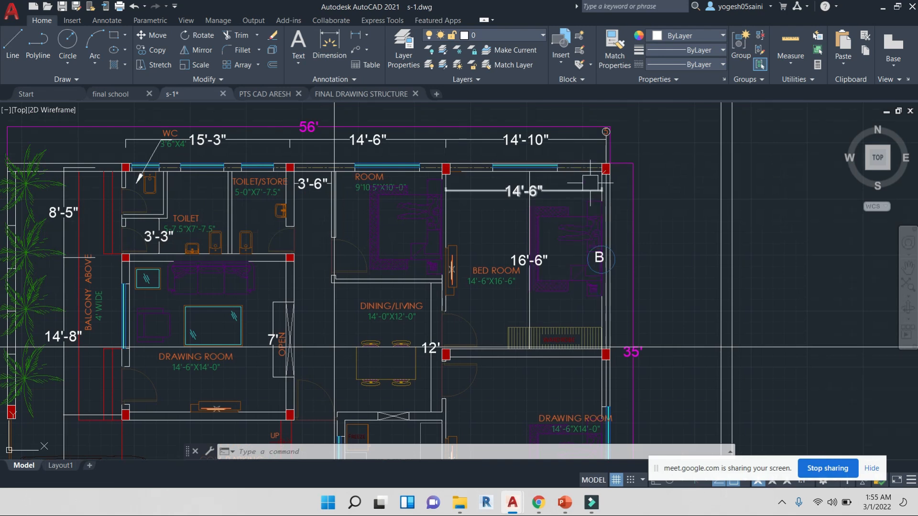
{"action": "scroll", "coordinate": [431, 295], "scroll_direction": "up", "scroll_amount": 5}
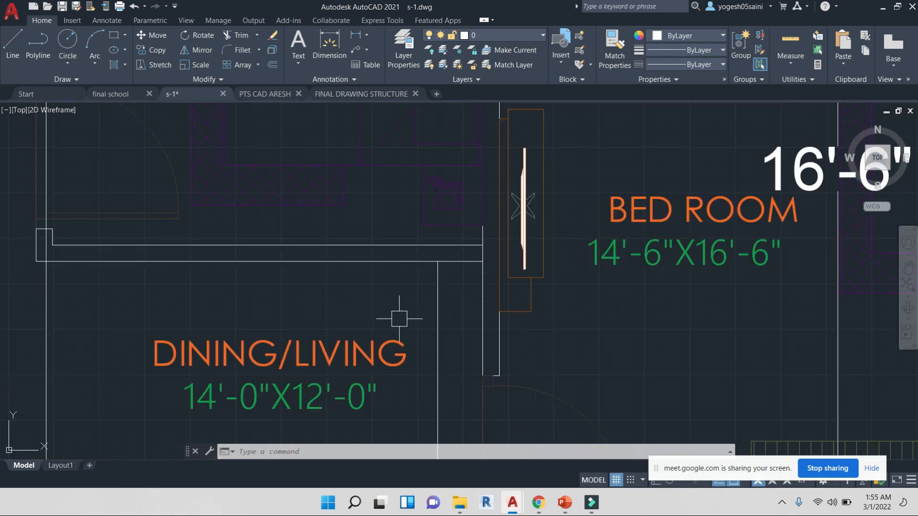
{"action": "scroll", "coordinate": [400, 318], "scroll_direction": "down", "scroll_amount": 5}
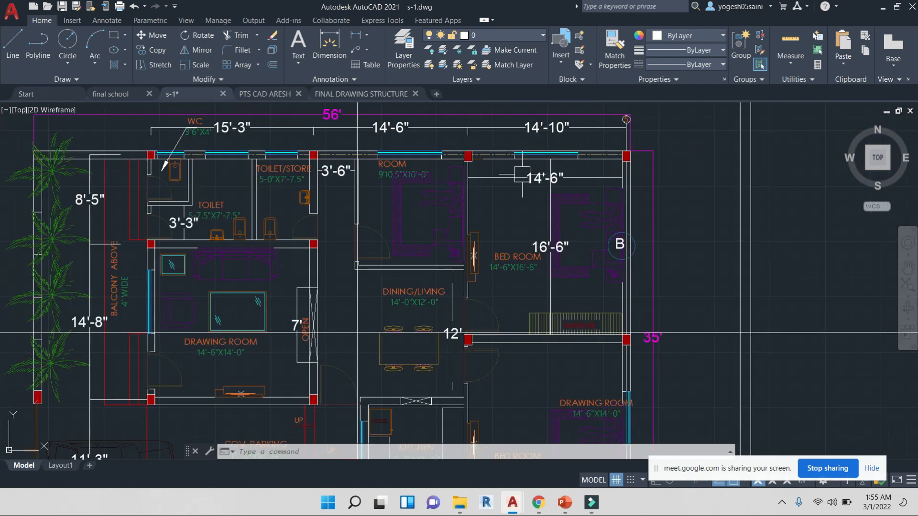
{"action": "scroll", "coordinate": [484, 306], "scroll_direction": "down", "scroll_amount": 2}
{"action": "middle_click_drag", "start_coordinate": [484, 307], "coordinate": [496, 215]}
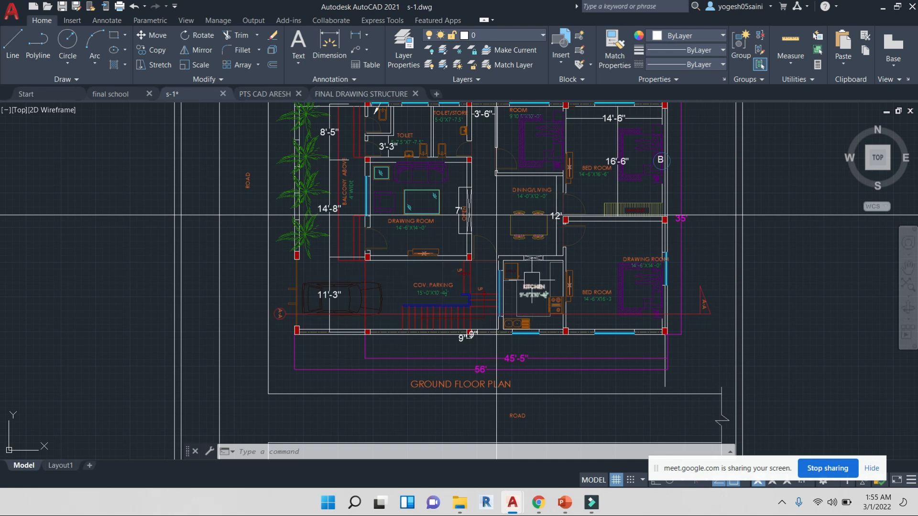
{"action": "middle_click_drag", "start_coordinate": [473, 311], "coordinate": [491, 380]}
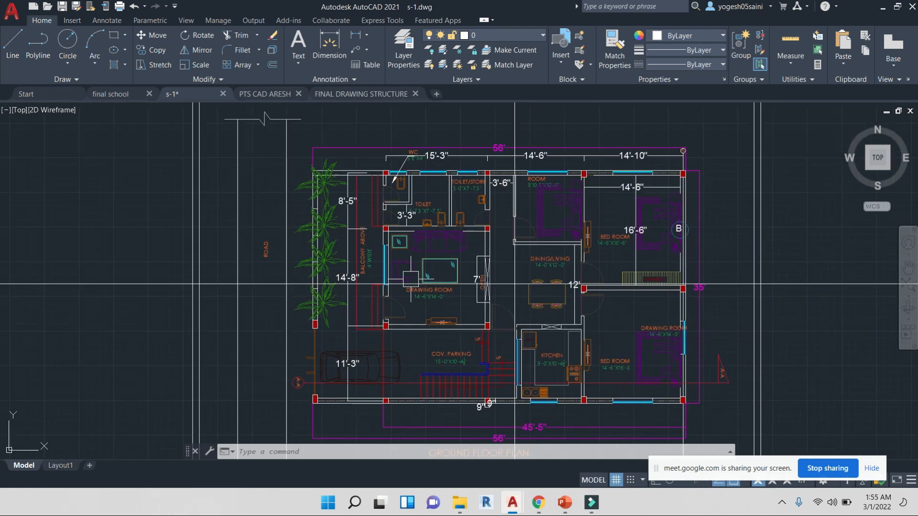
{"action": "middle_click_drag", "start_coordinate": [515, 284], "coordinate": [426, 291]}
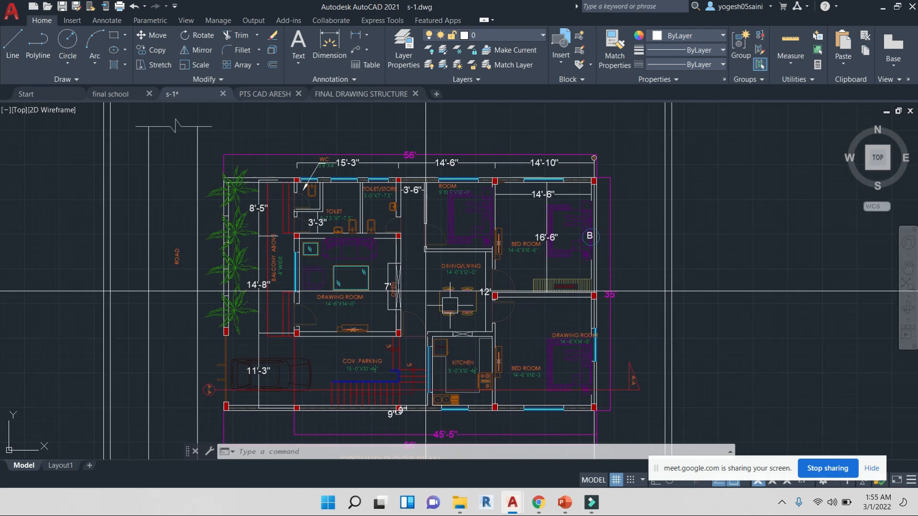
{"action": "mouse_move", "coordinate": [594, 237]}
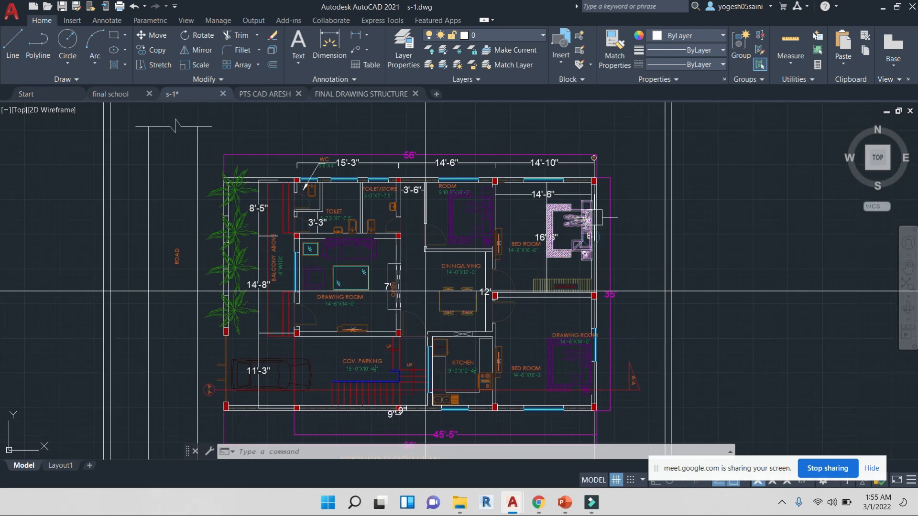
Erase both construction lines from the drawing
{"action": "scroll", "coordinate": [426, 291], "scroll_direction": "down", "scroll_amount": 4}
{"action": "middle_click_drag", "start_coordinate": [615, 226], "coordinate": [580, 272]}
{"action": "left_click", "coordinate": [606, 254]}
{"action": "left_click", "coordinate": [594, 179]}
{"action": "type", "text": "E"}
{"action": "key", "text": "Return"}
{"action": "mouse_move", "coordinate": [551, 159]}
{"action": "middle_mouse_down"}
{"action": "mouse_move", "coordinate": [568, 264]}
{"action": "mouse_move", "coordinate": [539, 225]}
{"action": "middle_mouse_up"}
{"action": "left_click", "coordinate": [511, 195]}
{"action": "left_click", "coordinate": [338, 148]}
{"action": "type", "text": "E"}
{"action": "key", "text": "Return"}
{"action": "scroll", "coordinate": [555, 205], "scroll_direction": "down", "scroll_amount": 4}
{"action": "scroll", "coordinate": [518, 191], "scroll_direction": "up", "scroll_amount": 4}
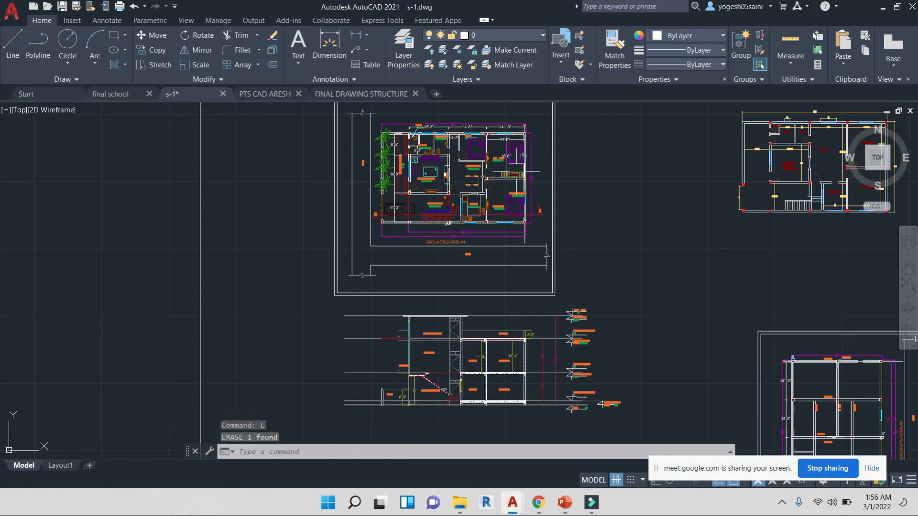
Select the sofa block in the drawing room
{"action": "scroll", "coordinate": [404, 128], "scroll_direction": "up", "scroll_amount": 4}
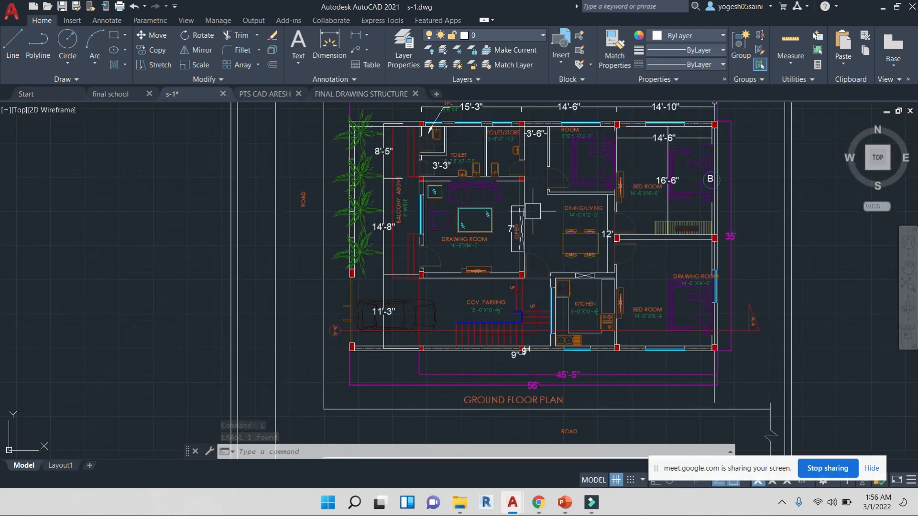
{"action": "scroll", "coordinate": [514, 204], "scroll_direction": "up", "scroll_amount": 2}
{"action": "left_click", "coordinate": [496, 193]}
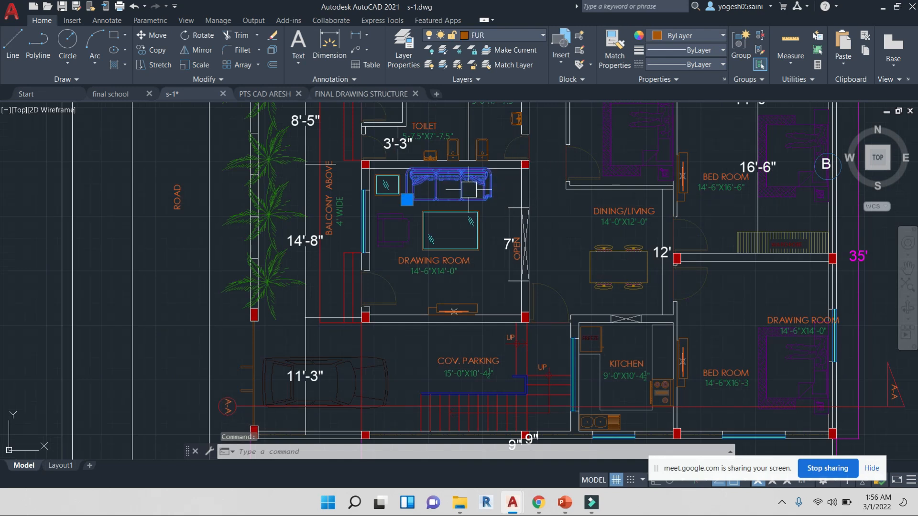
{"action": "middle_click_drag", "start_coordinate": [476, 168], "coordinate": [490, 222]}
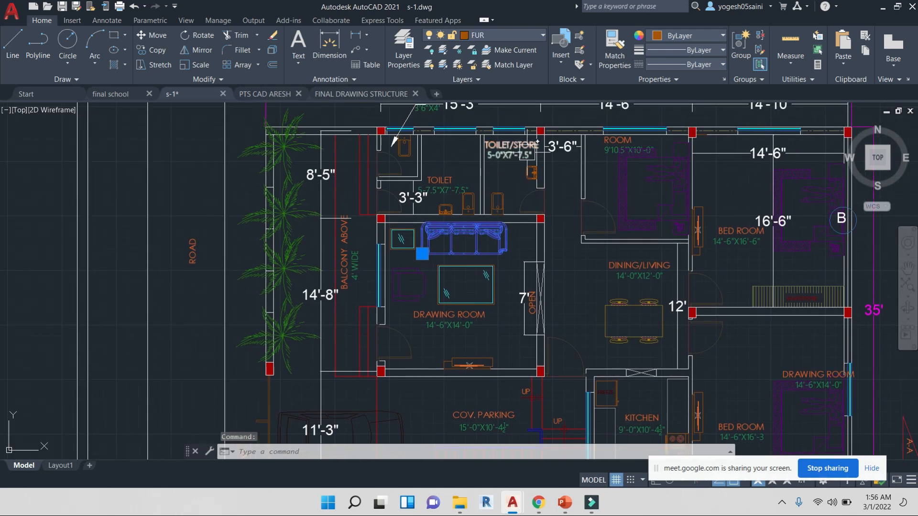
{"action": "scroll", "coordinate": [555, 210], "scroll_direction": "up", "scroll_amount": 3}
{"action": "scroll", "coordinate": [550, 227], "scroll_direction": "down", "scroll_amount": 5}
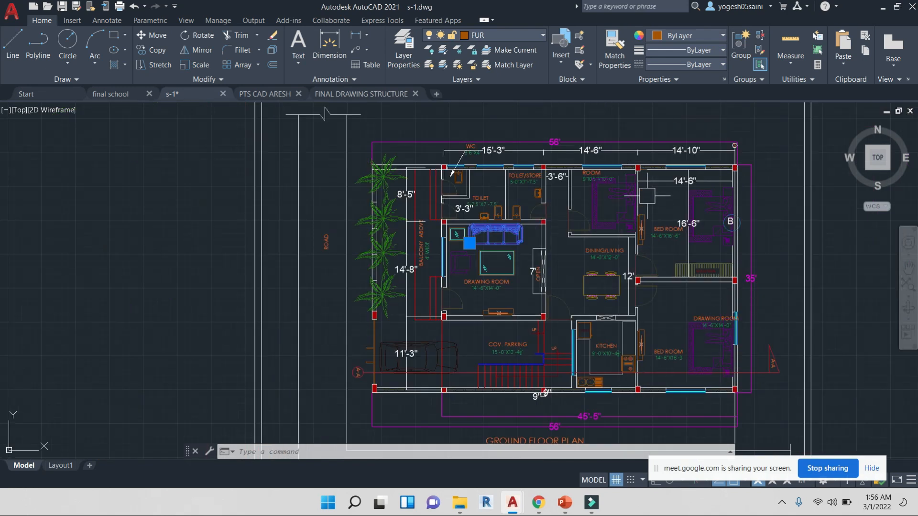
{"action": "left_click", "coordinate": [538, 503]}
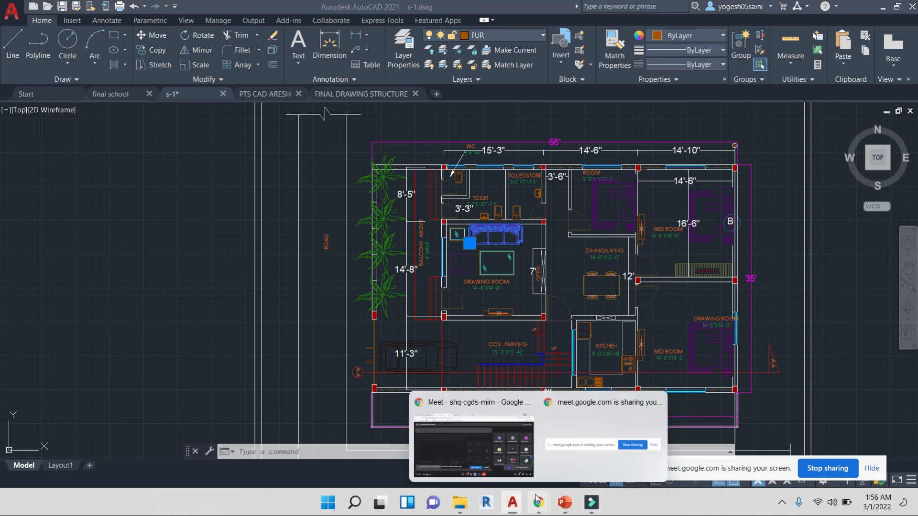
{"action": "left_click", "coordinate": [516, 434]}
{"action": "left_click", "coordinate": [578, 134]}
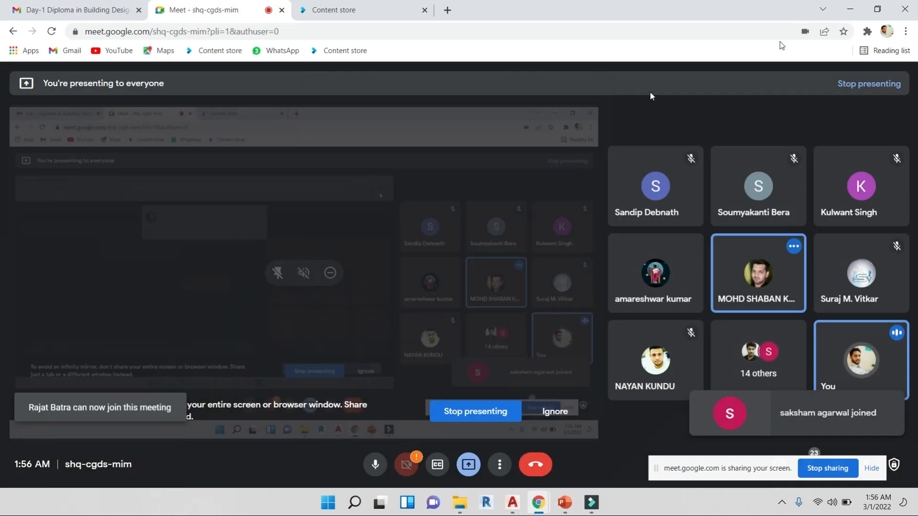
{"action": "key", "text": "alt+Tab"}
{"action": "middle_click_drag", "start_coordinate": [585, 293], "coordinate": [542, 277]}
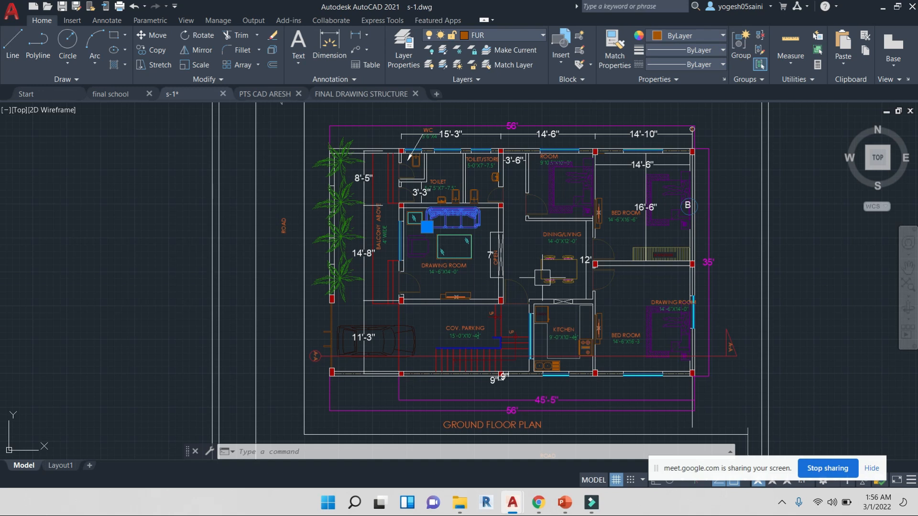
Pan down from the ground floor plan to the building section and zoom into its staircase and floor levels
{"action": "scroll", "coordinate": [506, 340], "scroll_direction": "down", "scroll_amount": 6}
{"action": "middle_click_drag", "start_coordinate": [556, 336], "coordinate": [518, 195]}
{"action": "scroll", "coordinate": [478, 299], "scroll_direction": "up", "scroll_amount": 4}
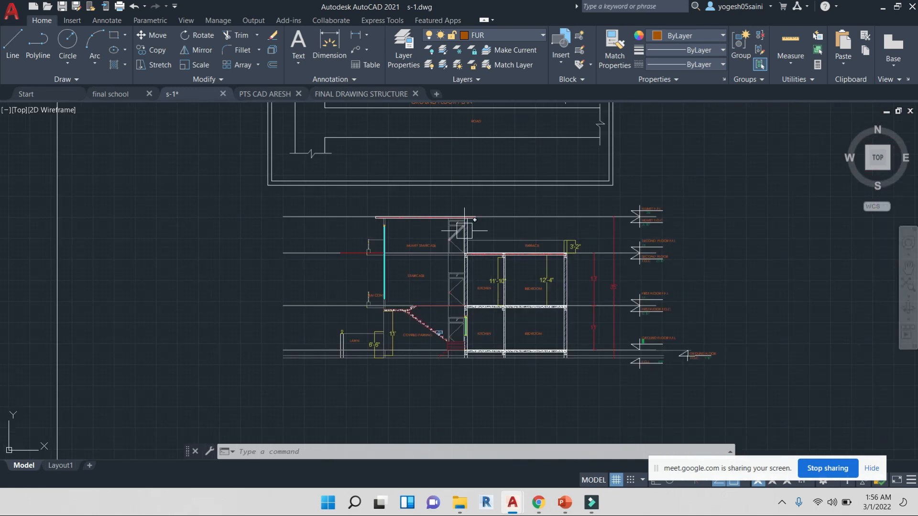
{"action": "scroll", "coordinate": [528, 243], "scroll_direction": "up", "scroll_amount": 2}
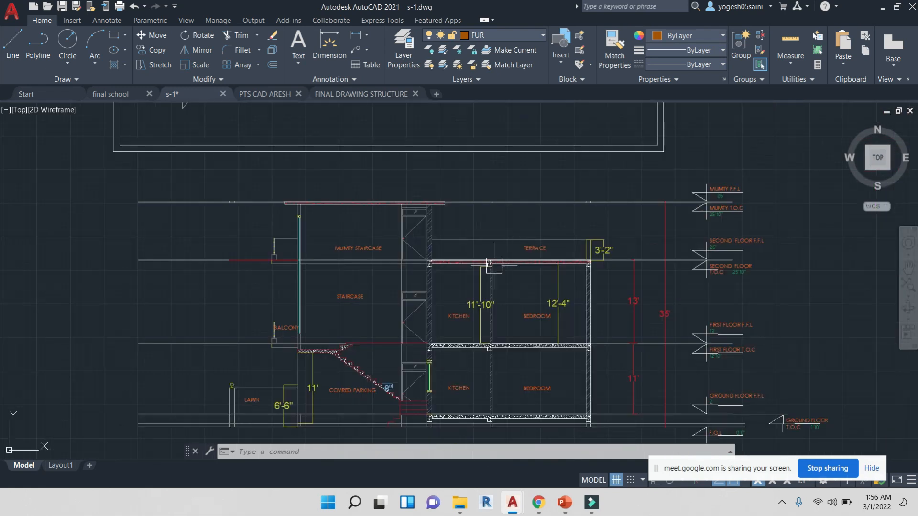
{"action": "scroll", "coordinate": [422, 208], "scroll_direction": "up", "scroll_amount": 4}
{"action": "scroll", "coordinate": [501, 250], "scroll_direction": "down", "scroll_amount": 3}
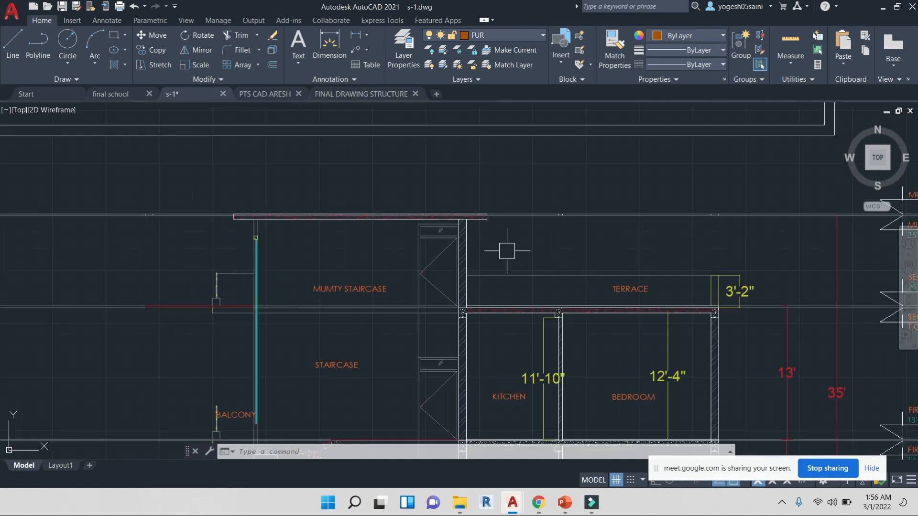
{"action": "scroll", "coordinate": [392, 203], "scroll_direction": "up", "scroll_amount": 3}
{"action": "scroll", "coordinate": [282, 200], "scroll_direction": "up", "scroll_amount": 6}
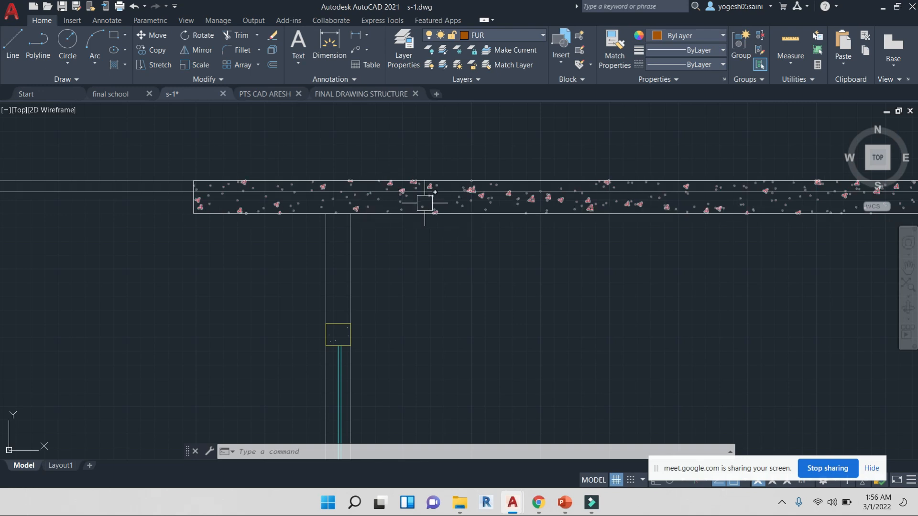
{"action": "scroll", "coordinate": [447, 199], "scroll_direction": "down", "scroll_amount": 4}
{"action": "scroll", "coordinate": [635, 221], "scroll_direction": "up", "scroll_amount": 4}
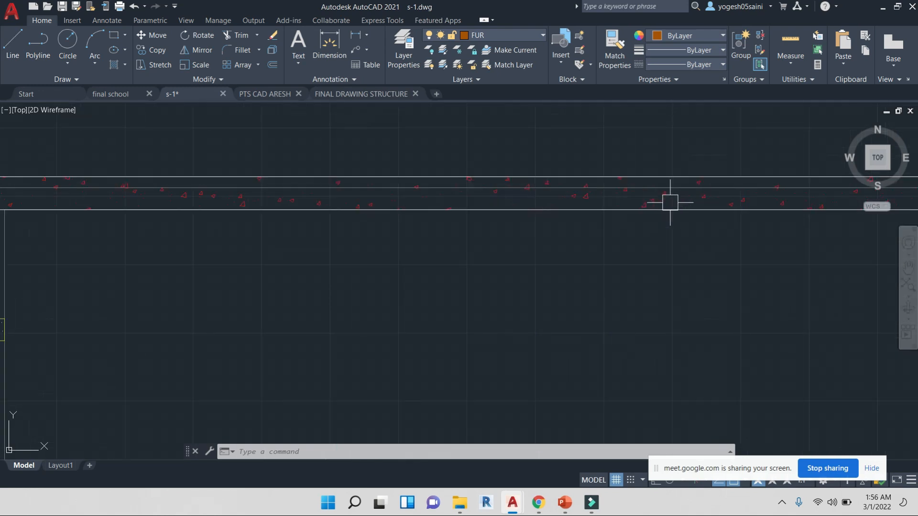
{"action": "scroll", "coordinate": [636, 191], "scroll_direction": "down", "scroll_amount": 6}
{"action": "middle_click_drag", "start_coordinate": [717, 253], "coordinate": [521, 200]}
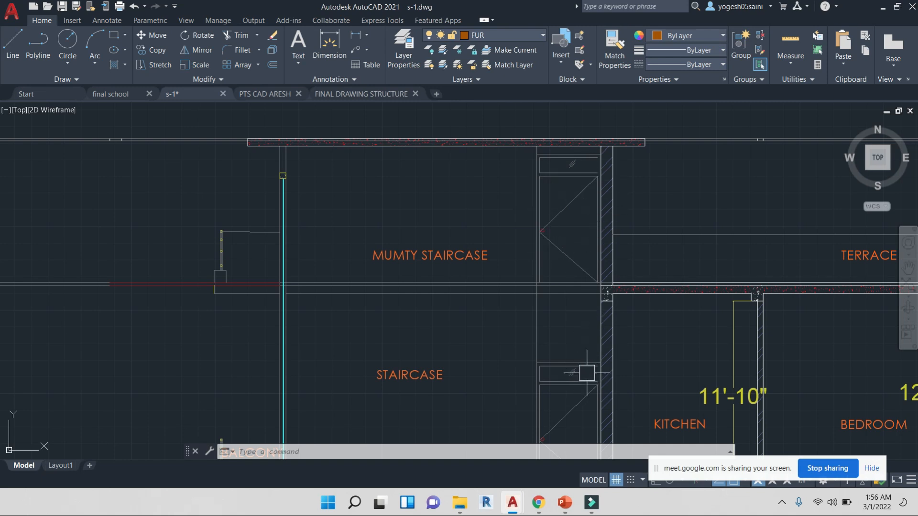
{"action": "mouse_move", "coordinate": [583, 372]}
{"action": "middle_mouse_down"}
{"action": "mouse_move", "coordinate": [525, 260]}
{"action": "mouse_move", "coordinate": [512, 179]}
{"action": "middle_mouse_up"}
{"action": "scroll", "coordinate": [513, 215], "scroll_direction": "down", "scroll_amount": 2}
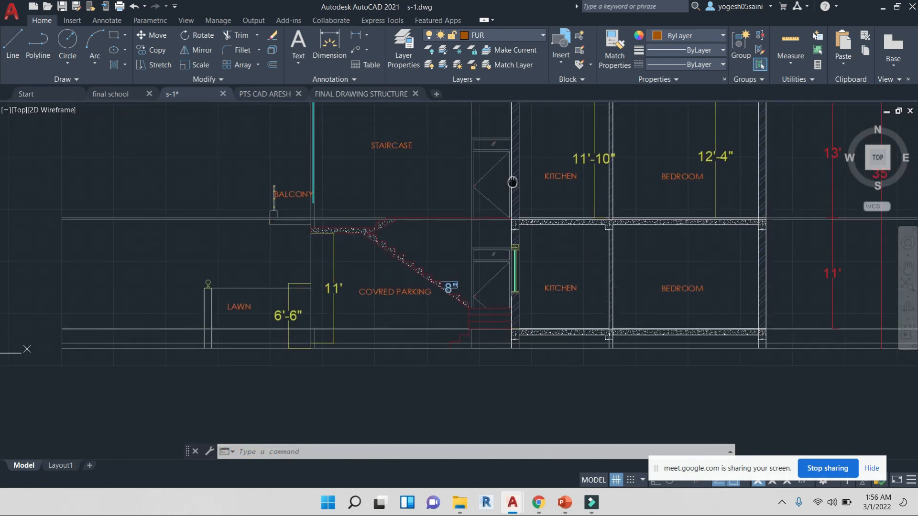
{"action": "scroll", "coordinate": [460, 302], "scroll_direction": "up", "scroll_amount": 4}
{"action": "middle_click_drag", "start_coordinate": [427, 236], "coordinate": [488, 236]}
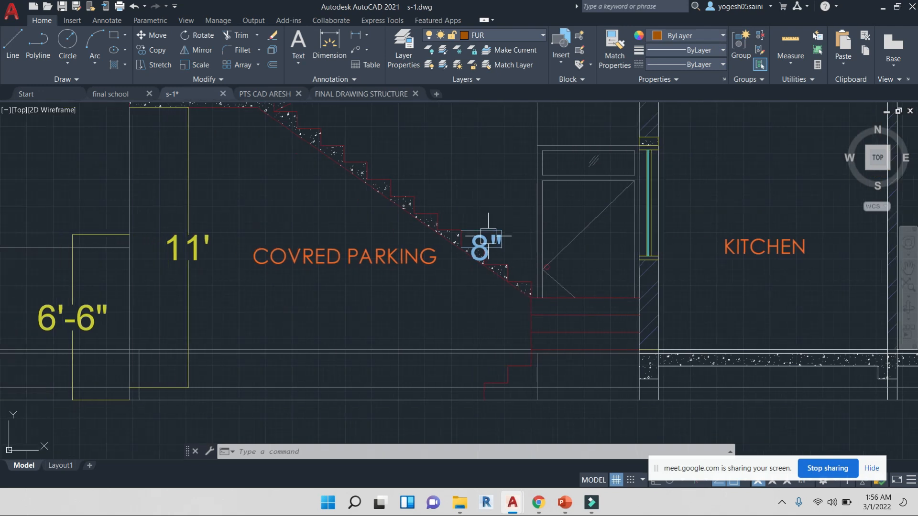
{"action": "middle_click_drag", "start_coordinate": [473, 192], "coordinate": [497, 280]}
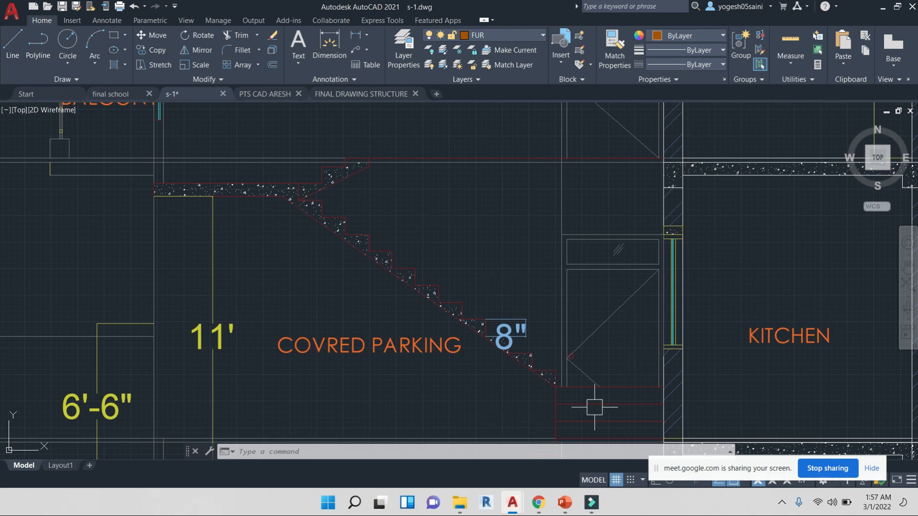
Examine the staircase flight and slab junction details in the section, and compare them with the A-A section line on the plan
{"action": "middle_click_drag", "start_coordinate": [512, 218], "coordinate": [480, 231]}
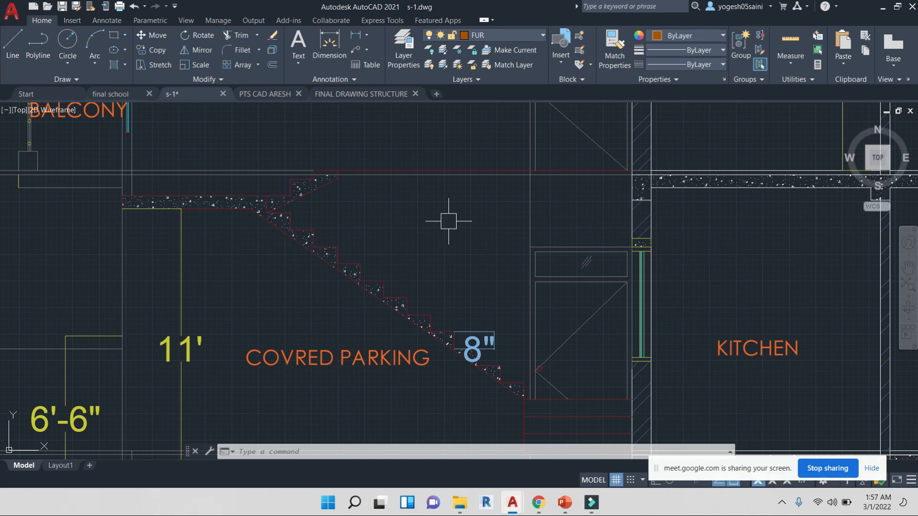
{"action": "scroll", "coordinate": [816, 142], "scroll_direction": "down", "scroll_amount": 2}
{"action": "scroll", "coordinate": [704, 214], "scroll_direction": "up", "scroll_amount": 4}
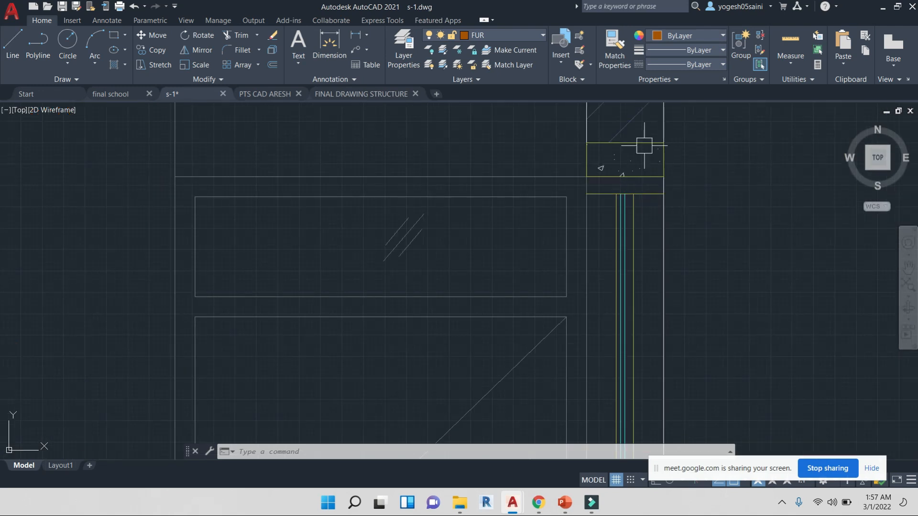
{"action": "scroll", "coordinate": [635, 158], "scroll_direction": "down", "scroll_amount": 4}
{"action": "middle_click_drag", "start_coordinate": [630, 179], "coordinate": [548, 260]}
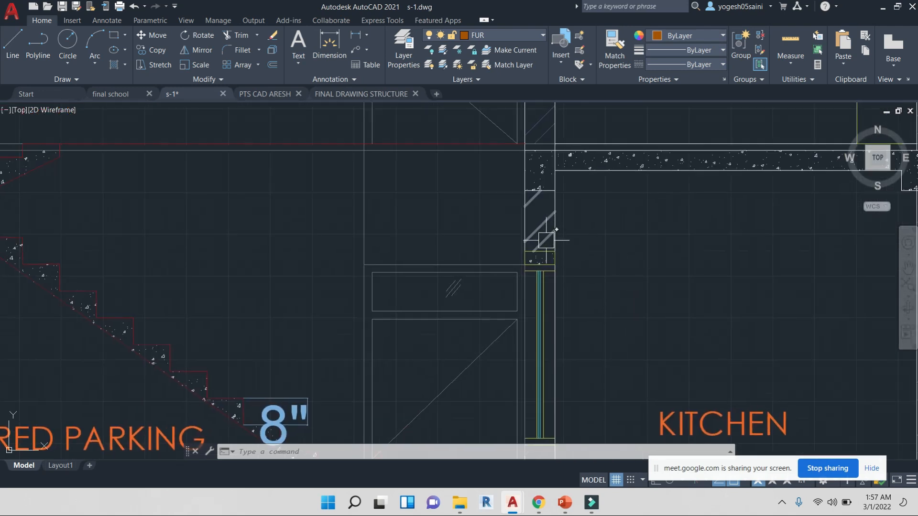
{"action": "middle_click_drag", "start_coordinate": [612, 227], "coordinate": [164, 317]}
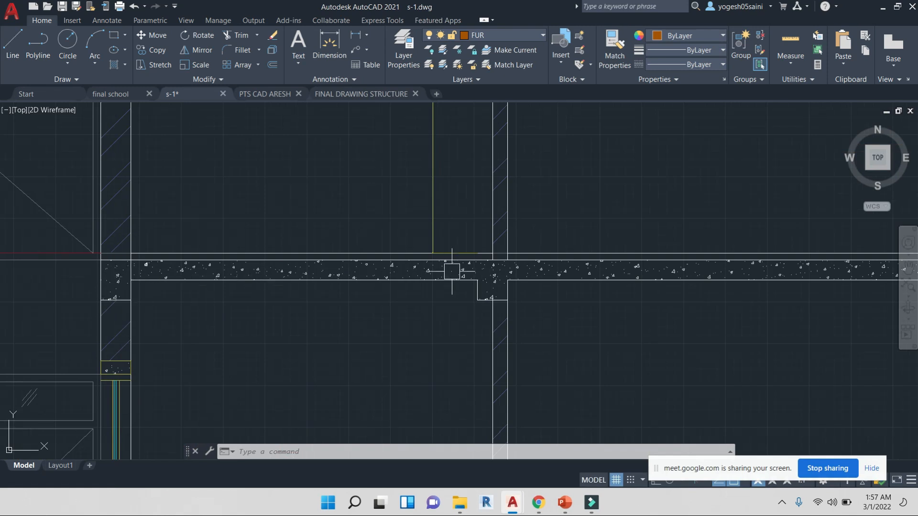
{"action": "scroll", "coordinate": [526, 260], "scroll_direction": "down", "scroll_amount": 5}
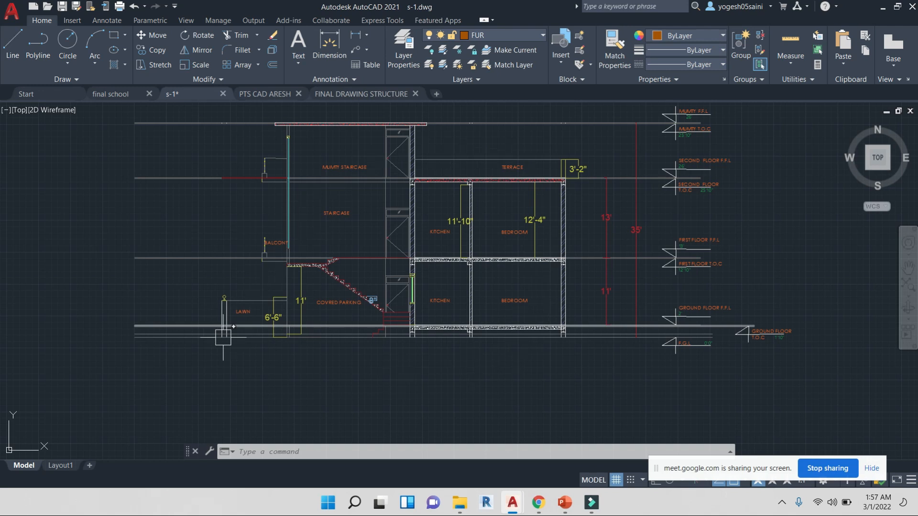
{"action": "scroll", "coordinate": [223, 337], "scroll_direction": "up", "scroll_amount": 4}
{"action": "scroll", "coordinate": [221, 241], "scroll_direction": "up", "scroll_amount": 3}
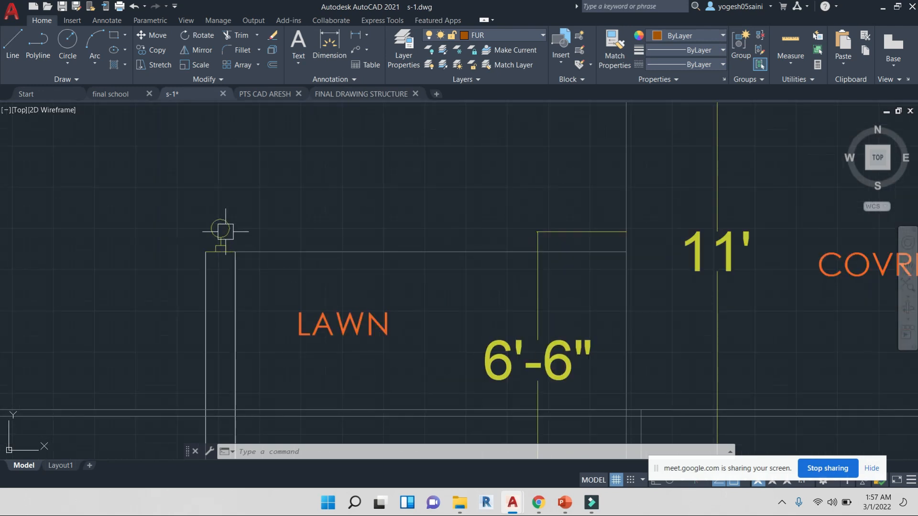
{"action": "scroll", "coordinate": [326, 241], "scroll_direction": "down", "scroll_amount": 4}
{"action": "middle_click_drag", "start_coordinate": [567, 268], "coordinate": [364, 244]}
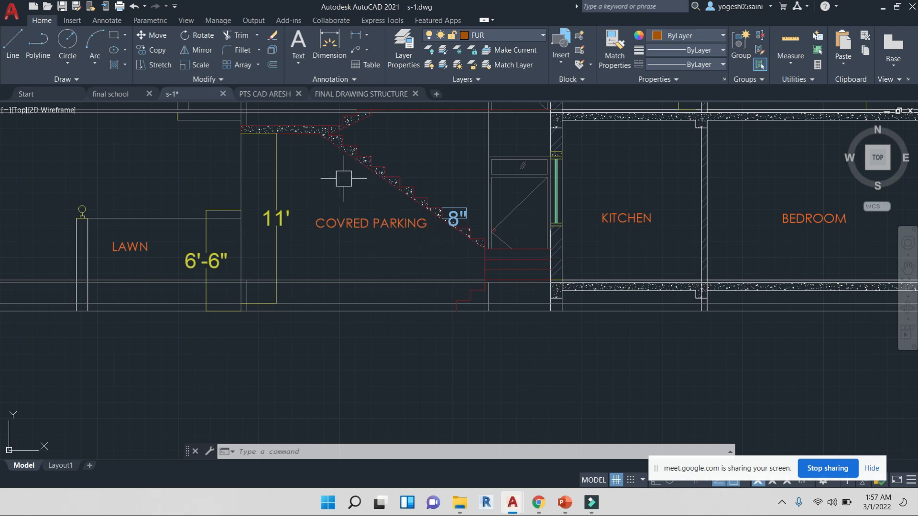
{"action": "middle_click_drag", "start_coordinate": [314, 164], "coordinate": [330, 257]}
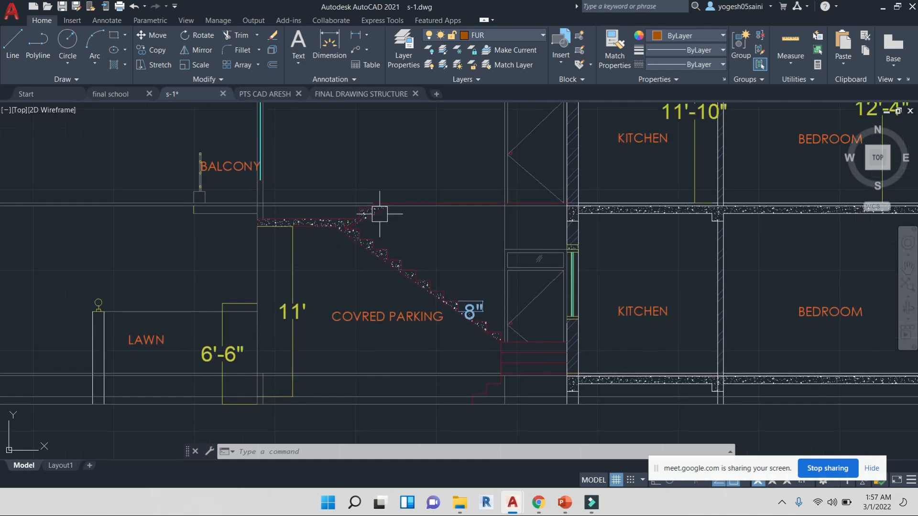
{"action": "scroll", "coordinate": [409, 231], "scroll_direction": "down", "scroll_amount": 6}
{"action": "scroll", "coordinate": [490, 247], "scroll_direction": "up", "scroll_amount": 6}
{"action": "scroll", "coordinate": [490, 247], "scroll_direction": "down", "scroll_amount": 2}
{"action": "scroll", "coordinate": [494, 256], "scroll_direction": "down", "scroll_amount": 4}
{"action": "middle_click_drag", "start_coordinate": [507, 239], "coordinate": [527, 417]}
{"action": "scroll", "coordinate": [377, 150], "scroll_direction": "up", "scroll_amount": 4}
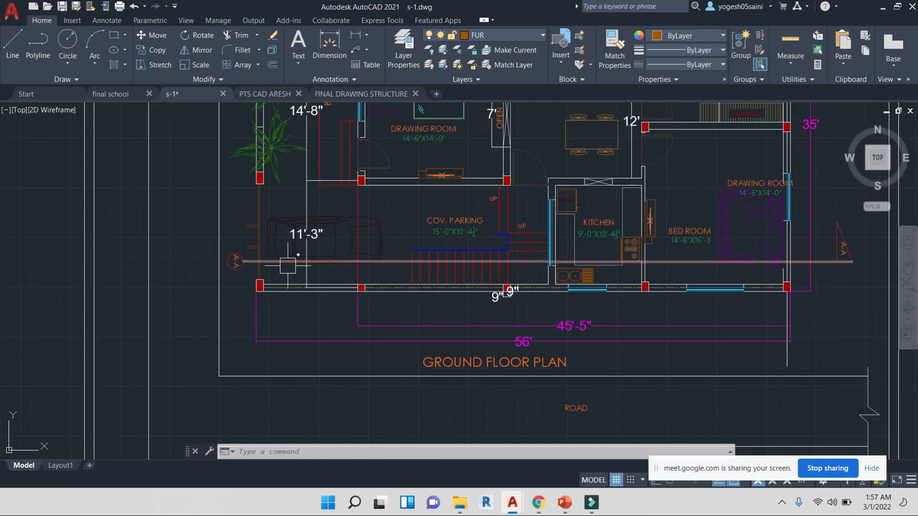
{"action": "scroll", "coordinate": [208, 266], "scroll_direction": "up", "scroll_amount": 2}
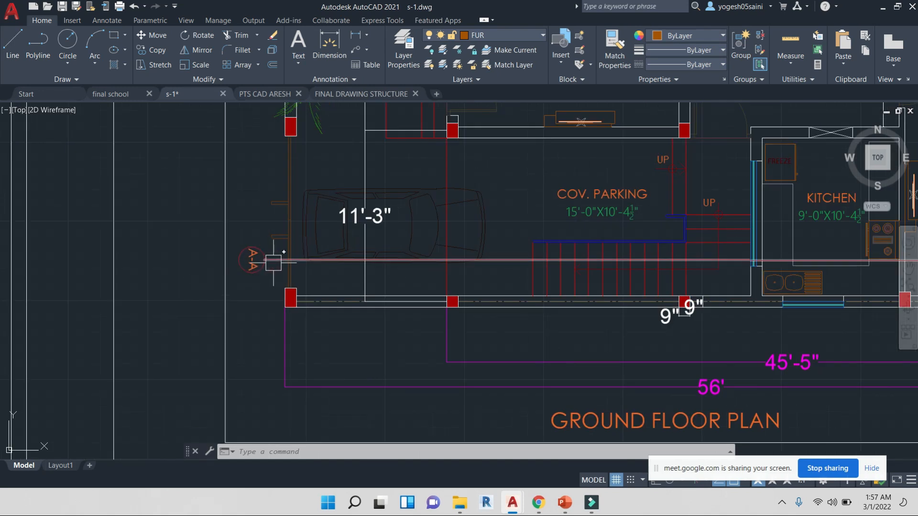
{"action": "scroll", "coordinate": [397, 265], "scroll_direction": "down", "scroll_amount": 4}
{"action": "middle_click_drag", "start_coordinate": [541, 271], "coordinate": [412, 264]}
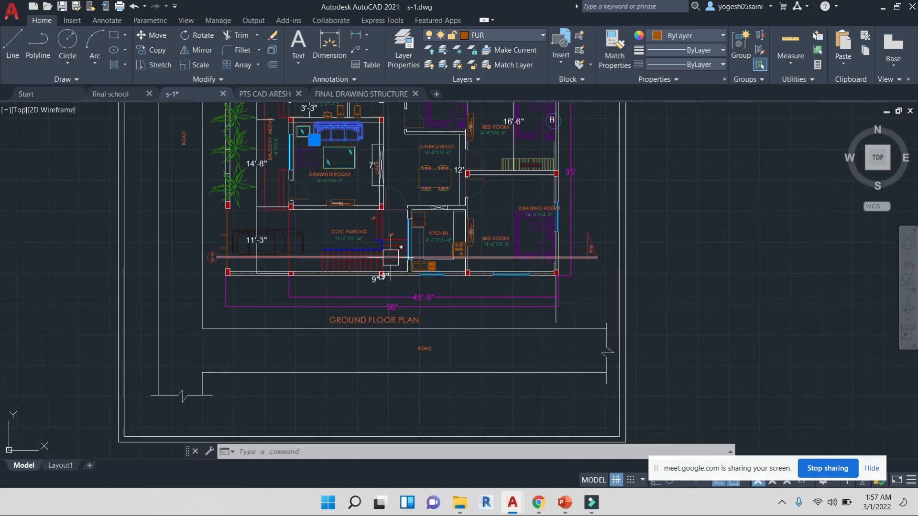
Examine the kitchen and bedroom slabs in the section, briefly selecting a slab line and clearing the selection
{"action": "middle_click_drag", "start_coordinate": [443, 404], "coordinate": [520, 109]}
{"action": "middle_click_drag", "start_coordinate": [449, 364], "coordinate": [450, 353]}
{"action": "scroll", "coordinate": [439, 351], "scroll_direction": "up", "scroll_amount": 4}
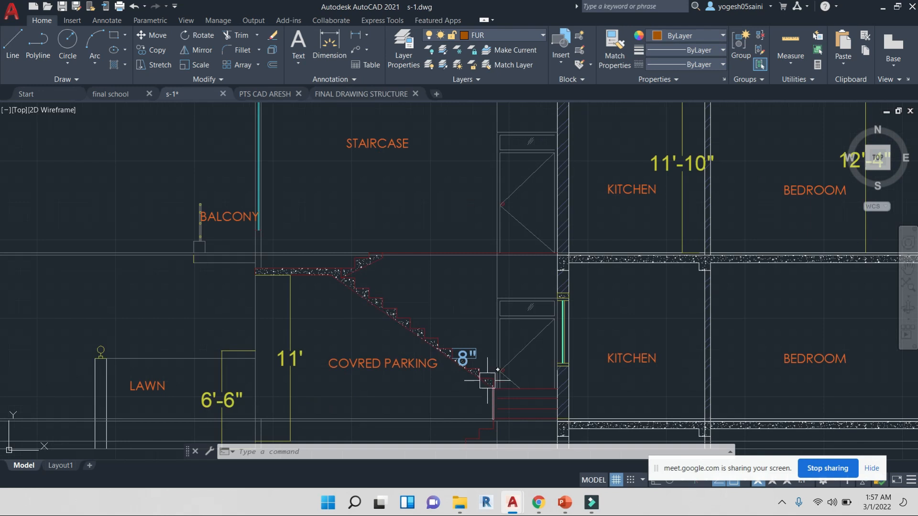
{"action": "scroll", "coordinate": [403, 273], "scroll_direction": "down", "scroll_amount": 5}
{"action": "mouse_move", "coordinate": [406, 268]}
{"action": "middle_mouse_down"}
{"action": "mouse_move", "coordinate": [422, 244]}
{"action": "mouse_move", "coordinate": [403, 400]}
{"action": "middle_mouse_up"}
{"action": "middle_click_drag", "start_coordinate": [426, 238], "coordinate": [416, 311]}
{"action": "middle_click_drag", "start_coordinate": [445, 177], "coordinate": [422, 220]}
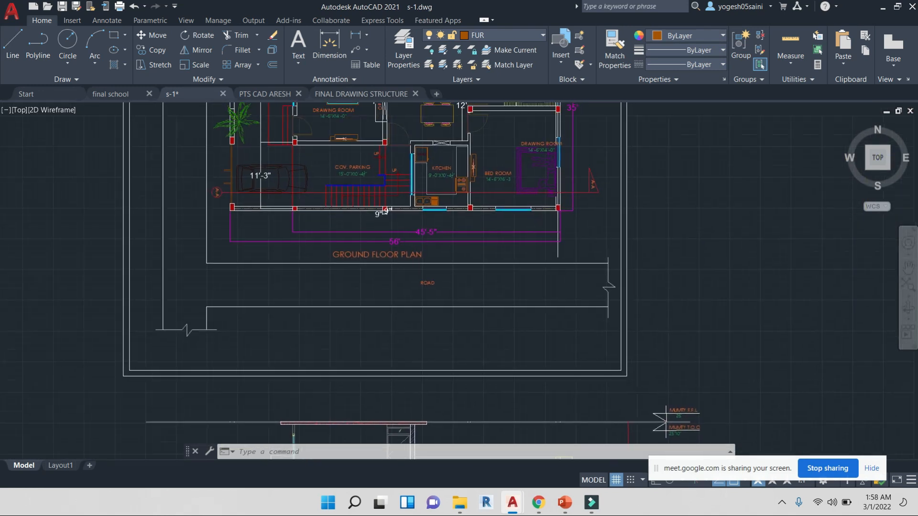
{"action": "scroll", "coordinate": [437, 202], "scroll_direction": "up", "scroll_amount": 4}
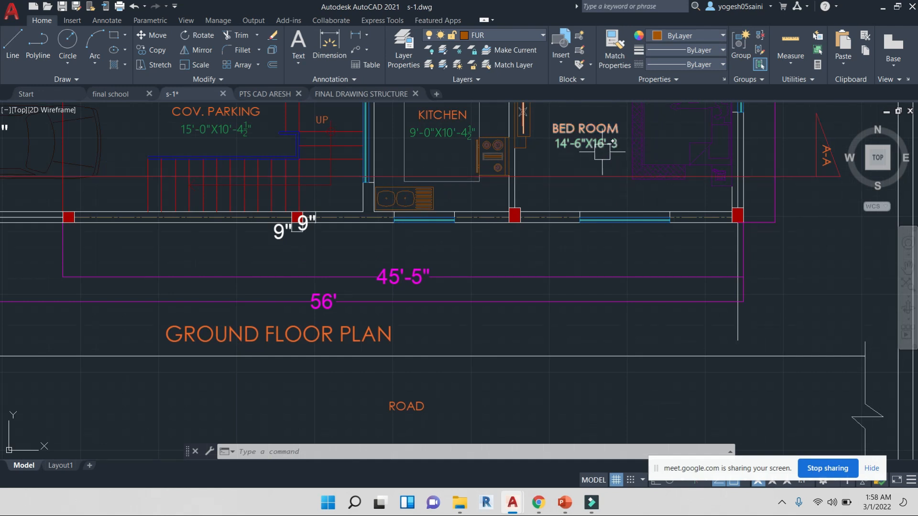
{"action": "scroll", "coordinate": [596, 163], "scroll_direction": "down", "scroll_amount": 6}
{"action": "middle_click_drag", "start_coordinate": [608, 297], "coordinate": [499, 158]}
{"action": "scroll", "coordinate": [469, 373], "scroll_direction": "up", "scroll_amount": 6}
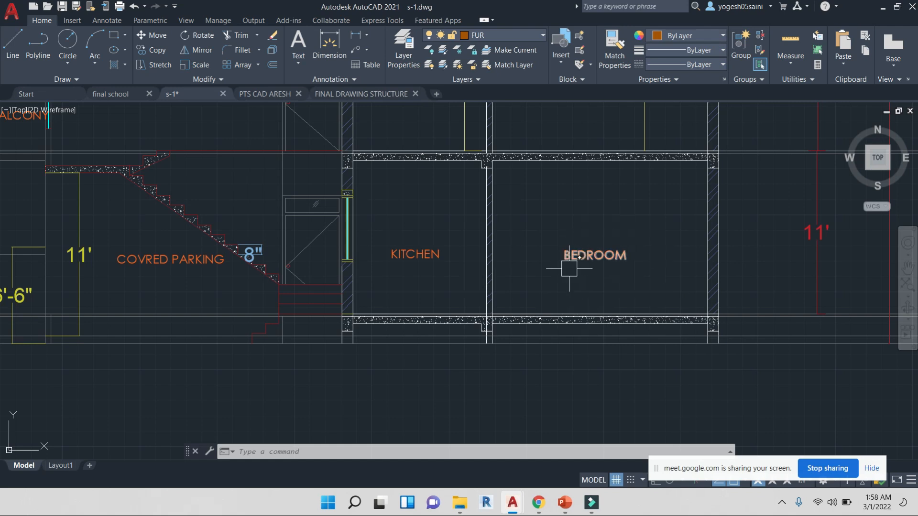
{"action": "scroll", "coordinate": [490, 275], "scroll_direction": "up", "scroll_amount": 2}
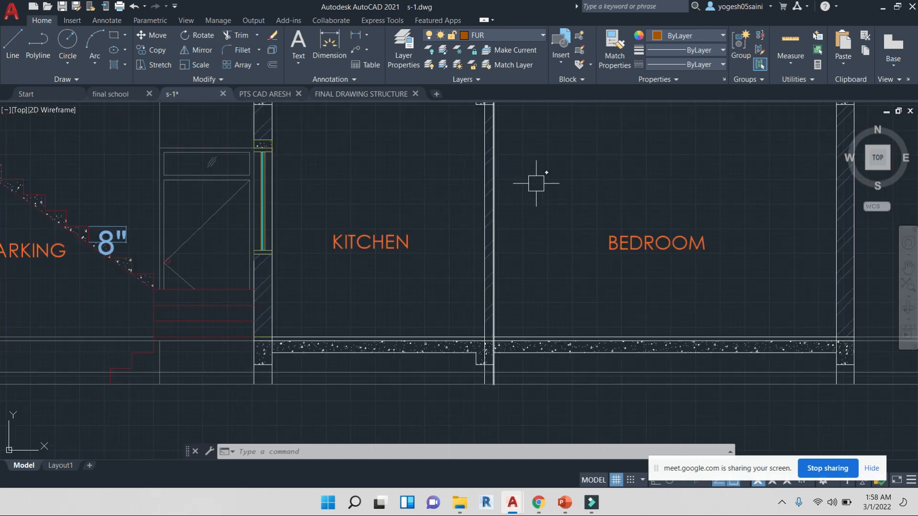
{"action": "middle_click_drag", "start_coordinate": [537, 184], "coordinate": [498, 280]}
{"action": "scroll", "coordinate": [506, 287], "scroll_direction": "up", "scroll_amount": 6}
{"action": "scroll", "coordinate": [521, 234], "scroll_direction": "down", "scroll_amount": 6}
{"action": "scroll", "coordinate": [526, 200], "scroll_direction": "up", "scroll_amount": 5}
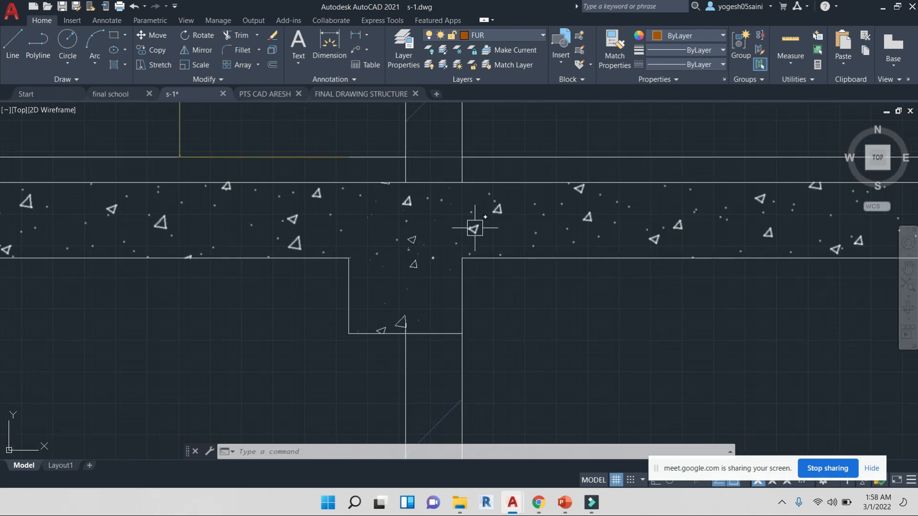
{"action": "scroll", "coordinate": [502, 211], "scroll_direction": "down", "scroll_amount": 5}
{"action": "scroll", "coordinate": [478, 225], "scroll_direction": "up", "scroll_amount": 6}
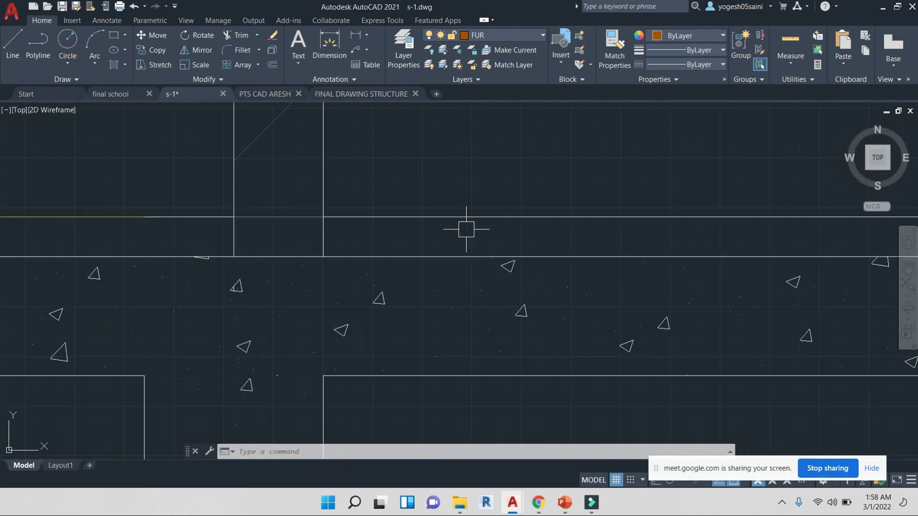
{"action": "left_click", "coordinate": [492, 217]}
{"action": "scroll", "coordinate": [483, 229], "scroll_direction": "down", "scroll_amount": 4}
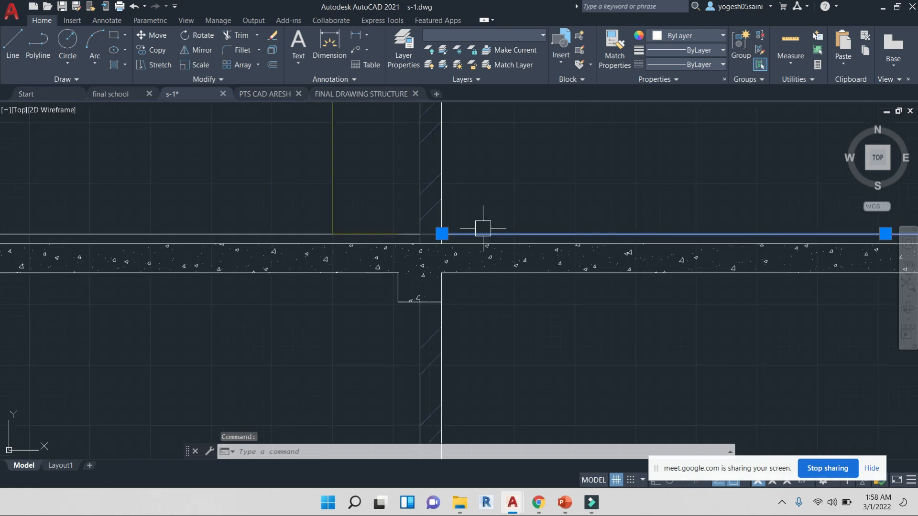
{"action": "key", "text": "Escape"}
{"action": "key", "text": "Escape"}
Examine the level markers beside the section, including ground floor F.F.L, T.O.C and F.G.L
{"action": "scroll", "coordinate": [512, 192], "scroll_direction": "down", "scroll_amount": 3}
{"action": "middle_click_drag", "start_coordinate": [573, 183], "coordinate": [426, 260]}
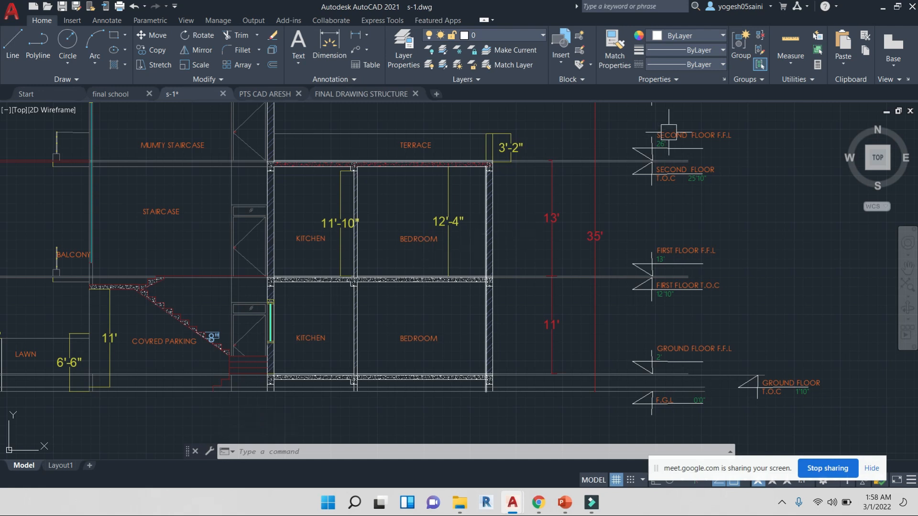
{"action": "middle_click_drag", "start_coordinate": [728, 175], "coordinate": [708, 171]}
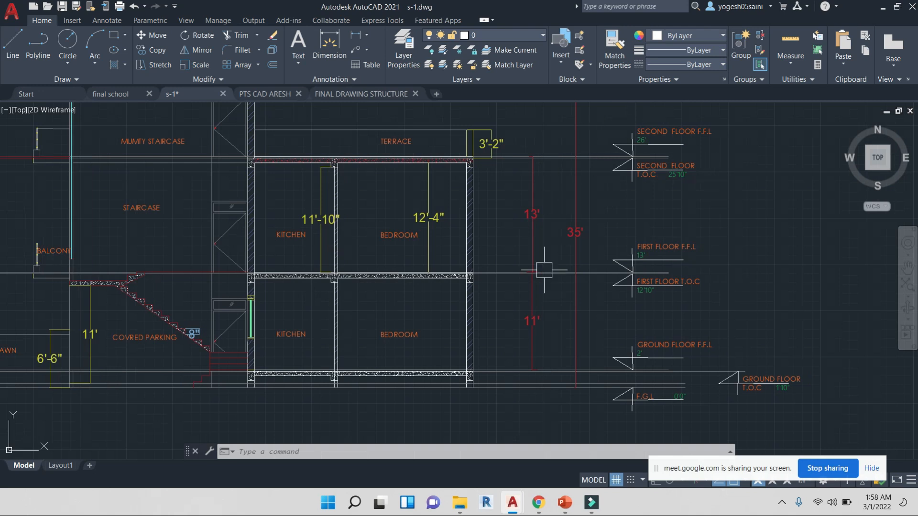
{"action": "middle_click_drag", "start_coordinate": [651, 405], "coordinate": [668, 313]}
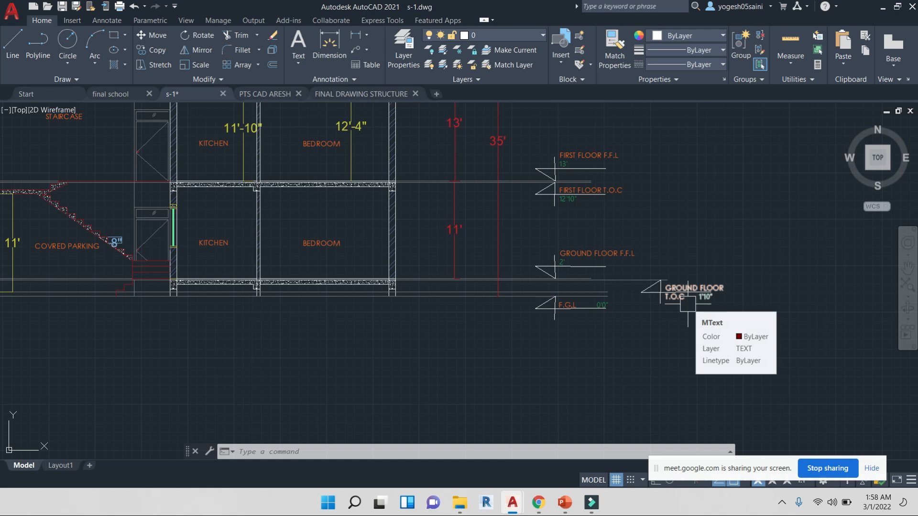
{"action": "scroll", "coordinate": [612, 286], "scroll_direction": "up", "scroll_amount": 2}
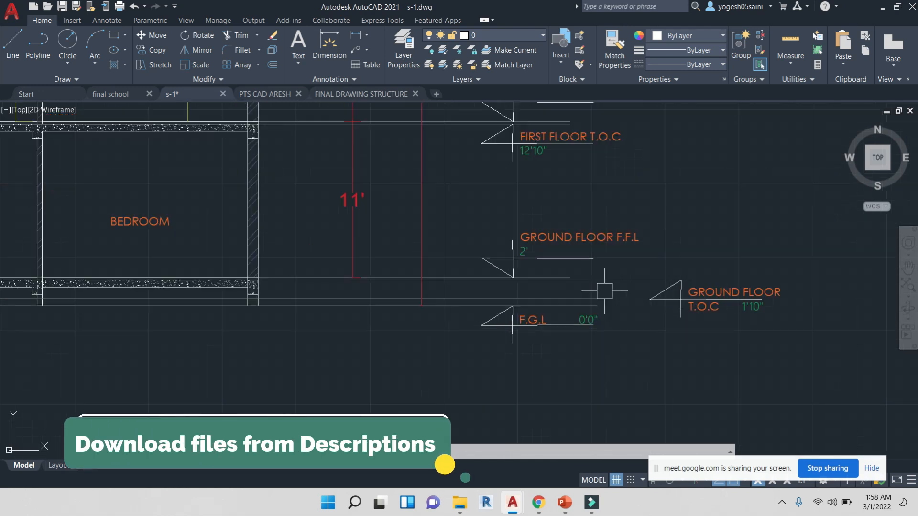
{"action": "scroll", "coordinate": [638, 247], "scroll_direction": "up", "scroll_amount": 2}
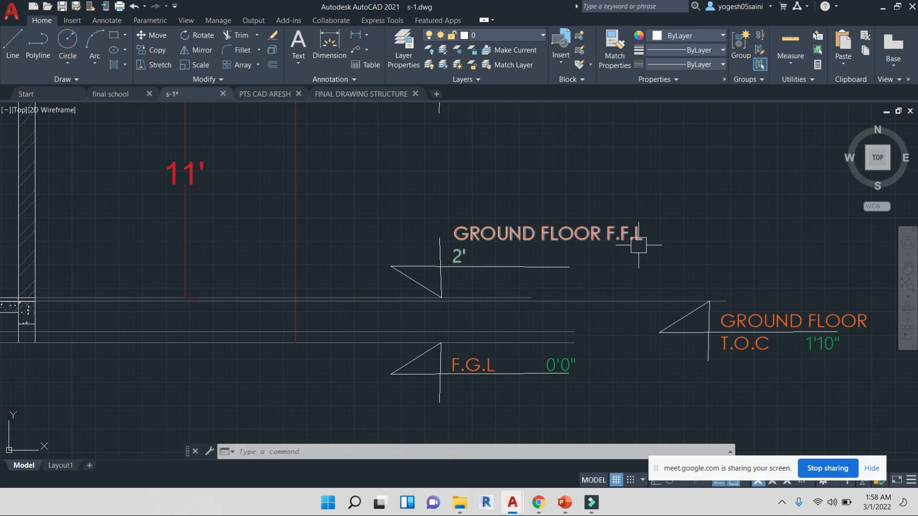
{"action": "scroll", "coordinate": [460, 264], "scroll_direction": "down", "scroll_amount": 4}
{"action": "middle_click_drag", "start_coordinate": [364, 328], "coordinate": [649, 291]}
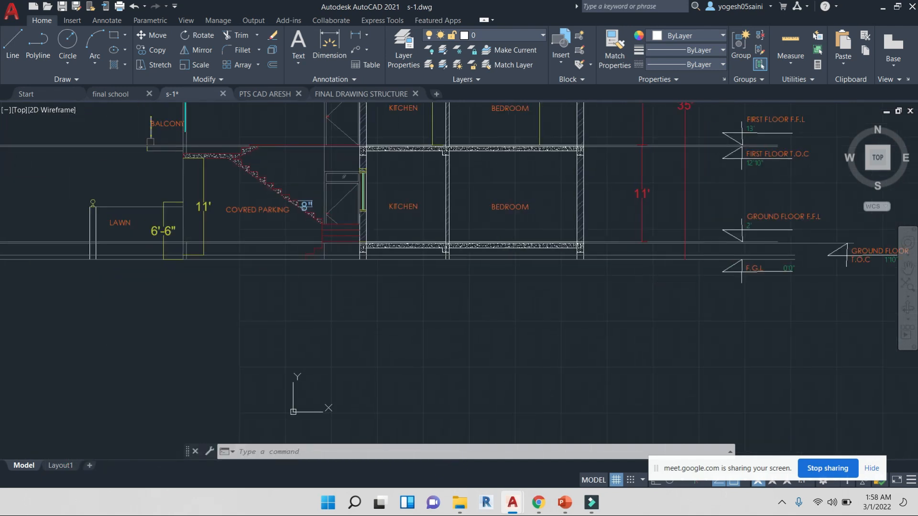
{"action": "scroll", "coordinate": [310, 264], "scroll_direction": "up", "scroll_amount": 6}
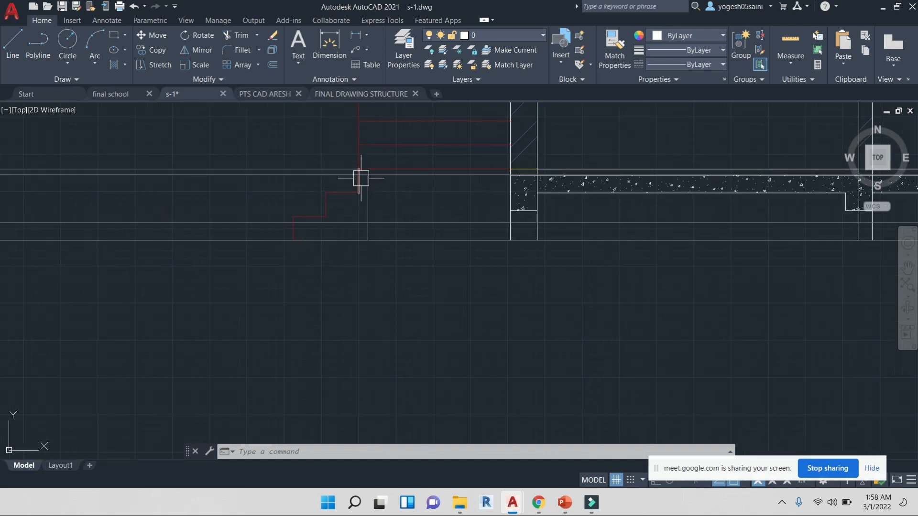
Examine the building section and the front elevation from an overall view of the drawing sheet
{"action": "scroll", "coordinate": [358, 178], "scroll_direction": "down", "scroll_amount": 4}
{"action": "middle_click_drag", "start_coordinate": [363, 188], "coordinate": [403, 344]}
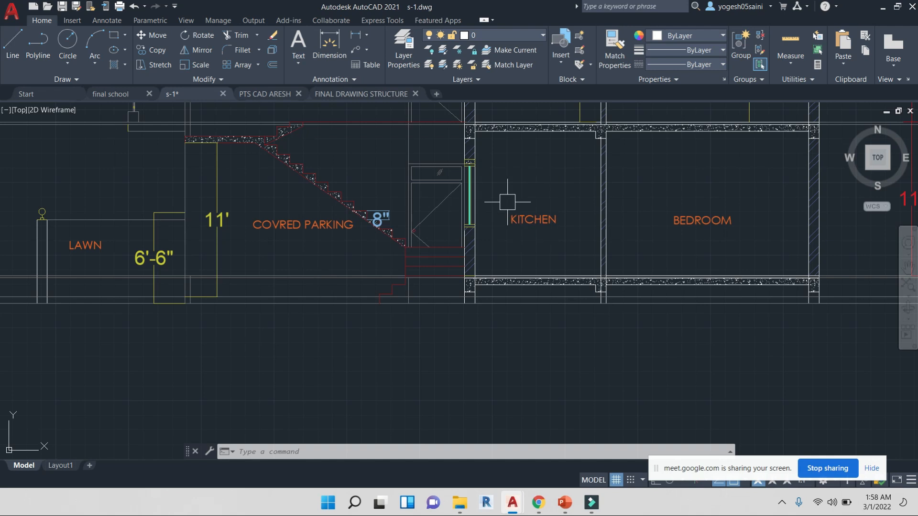
{"action": "scroll", "coordinate": [507, 202], "scroll_direction": "down", "scroll_amount": 5}
{"action": "scroll", "coordinate": [459, 200], "scroll_direction": "up", "scroll_amount": 5}
{"action": "scroll", "coordinate": [407, 159], "scroll_direction": "down", "scroll_amount": 5}
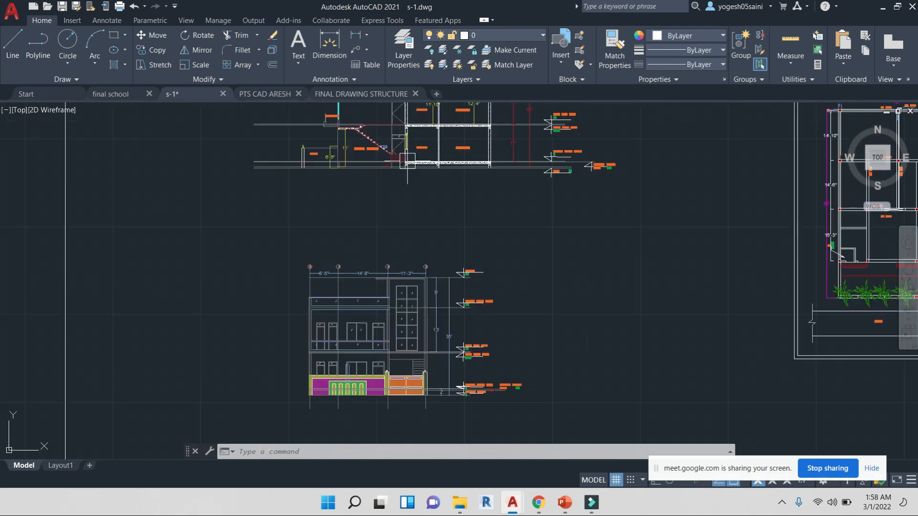
{"action": "middle_click_drag", "start_coordinate": [476, 174], "coordinate": [513, 272]}
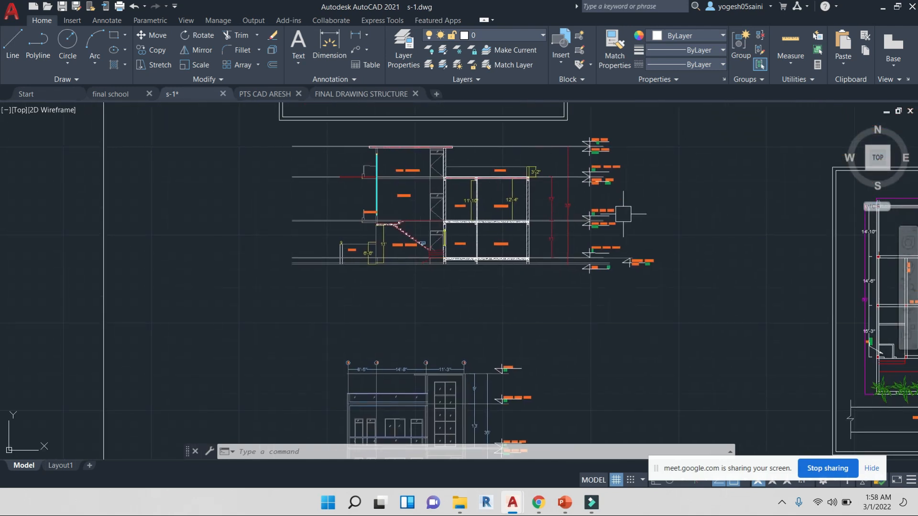
{"action": "scroll", "coordinate": [623, 214], "scroll_direction": "up", "scroll_amount": 2}
{"action": "scroll", "coordinate": [597, 224], "scroll_direction": "down", "scroll_amount": 7}
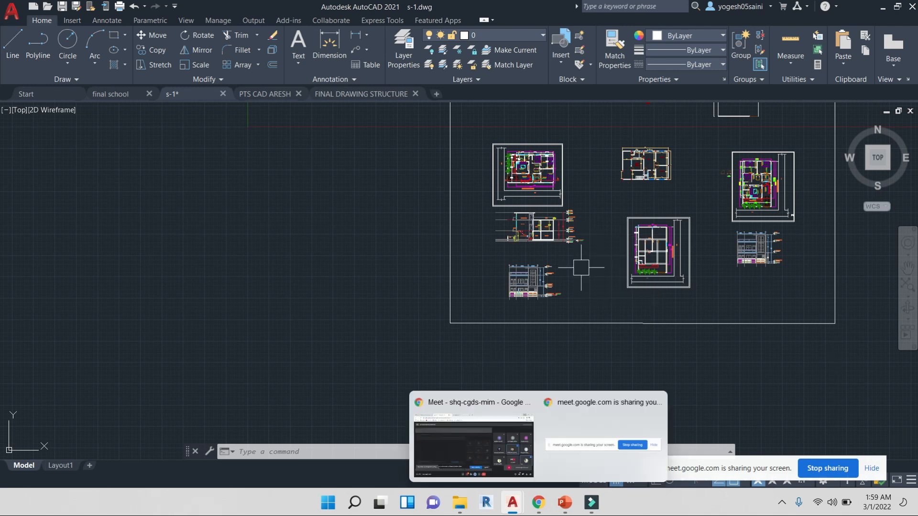
Examine the front elevation's grid dimensions and top edge lines, selecting and clearing several lines
{"action": "scroll", "coordinate": [540, 294], "scroll_direction": "up", "scroll_amount": 6}
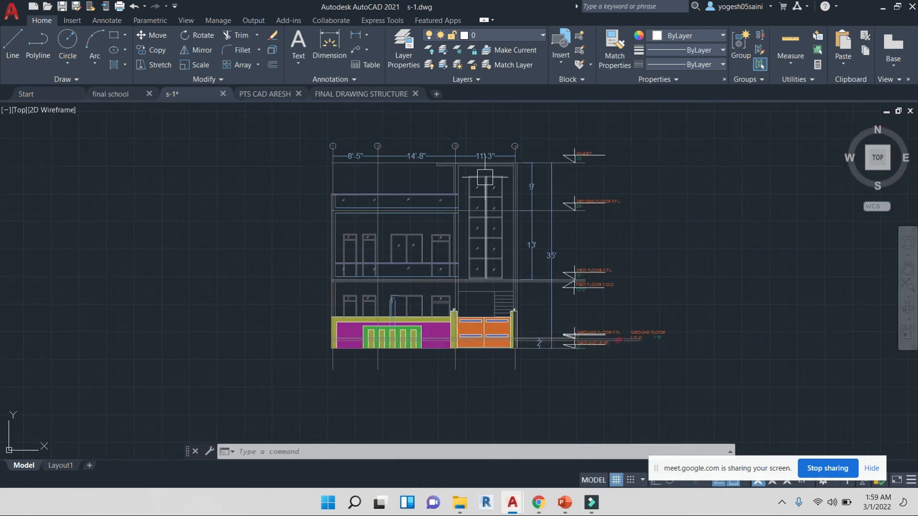
{"action": "scroll", "coordinate": [456, 165], "scroll_direction": "up", "scroll_amount": 4}
{"action": "scroll", "coordinate": [535, 258], "scroll_direction": "down", "scroll_amount": 4}
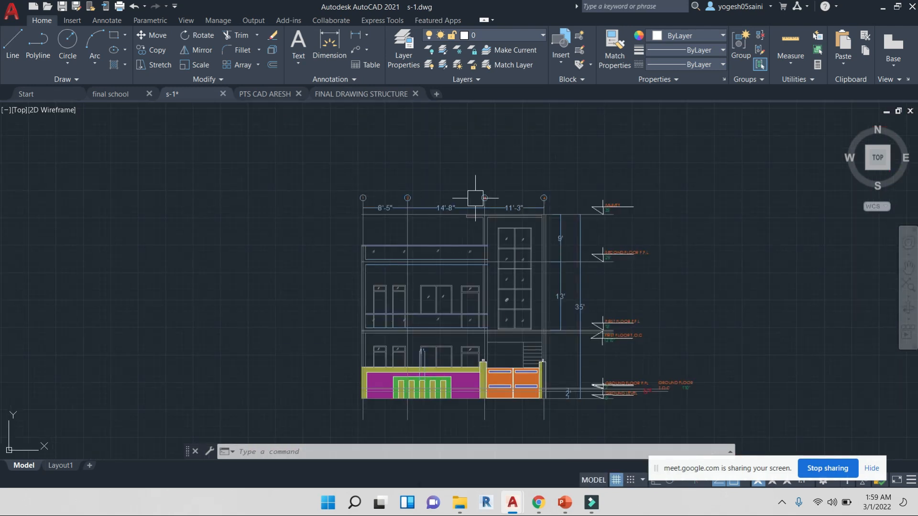
{"action": "left_click", "coordinate": [456, 216]}
{"action": "scroll", "coordinate": [454, 225], "scroll_direction": "up", "scroll_amount": 5}
{"action": "key", "text": "Escape"}
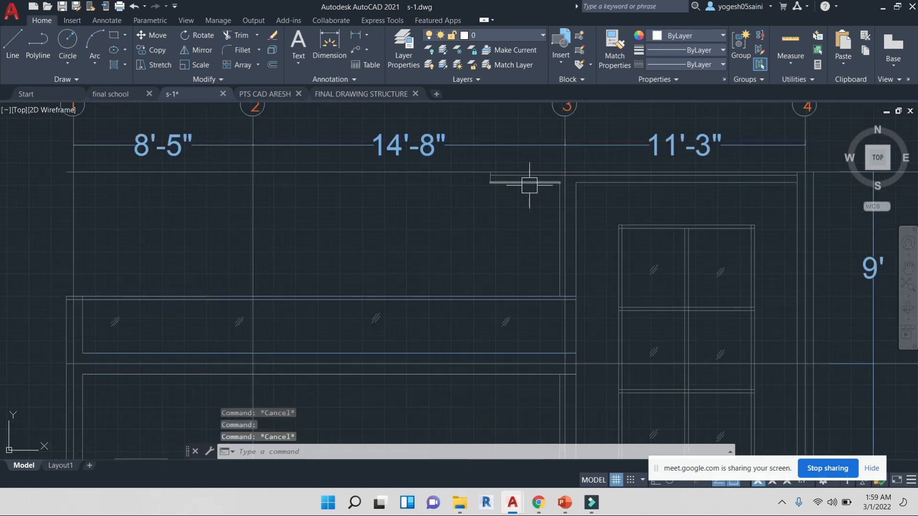
{"action": "left_click", "coordinate": [528, 183]}
{"action": "key", "text": "Escape"}
{"action": "left_click", "coordinate": [563, 209]}
{"action": "key", "text": "Escape"}
{"action": "left_click", "coordinate": [576, 214]}
{"action": "key", "text": "Escape"}
{"action": "left_click", "coordinate": [637, 186]}
{"action": "key", "text": "Escape"}
Compare the ground floor plan with the front elevation, focusing on the boundary wall and gate
{"action": "scroll", "coordinate": [698, 254], "scroll_direction": "down", "scroll_amount": 4}
{"action": "middle_click_drag", "start_coordinate": [771, 276], "coordinate": [596, 310]}
{"action": "scroll", "coordinate": [603, 306], "scroll_direction": "down", "scroll_amount": 1}
{"action": "scroll", "coordinate": [601, 298], "scroll_direction": "down", "scroll_amount": 1}
{"action": "scroll", "coordinate": [561, 170], "scroll_direction": "up", "scroll_amount": 5}
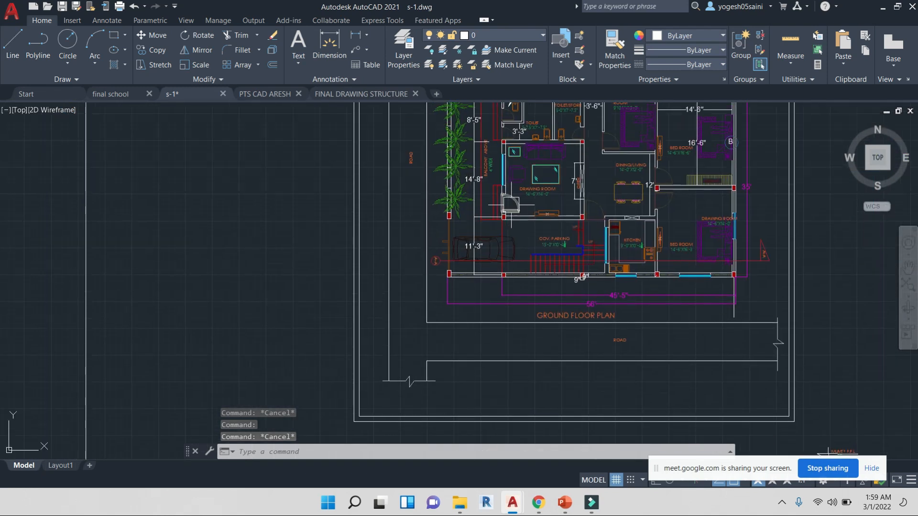
{"action": "middle_click_drag", "start_coordinate": [511, 236], "coordinate": [512, 301]}
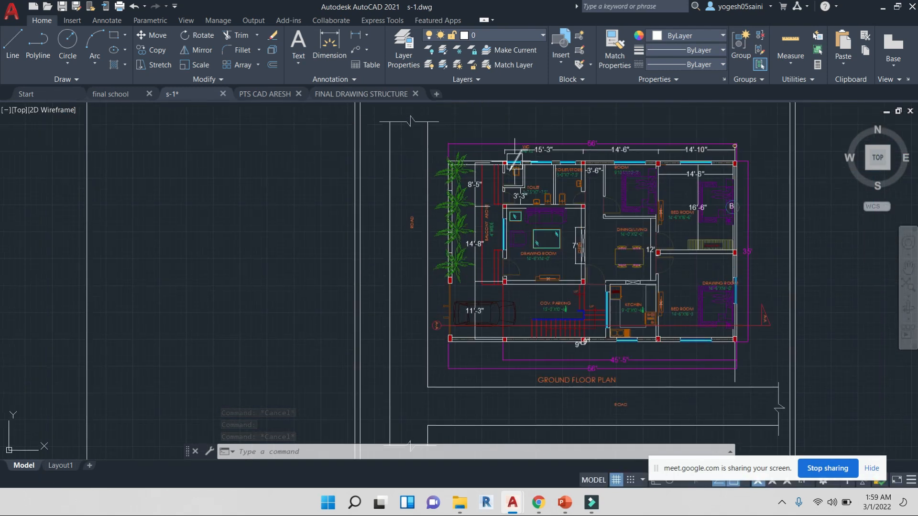
{"action": "scroll", "coordinate": [528, 255], "scroll_direction": "down", "scroll_amount": 6}
{"action": "middle_click_drag", "start_coordinate": [555, 382], "coordinate": [554, 278]}
{"action": "scroll", "coordinate": [542, 325], "scroll_direction": "up", "scroll_amount": 5}
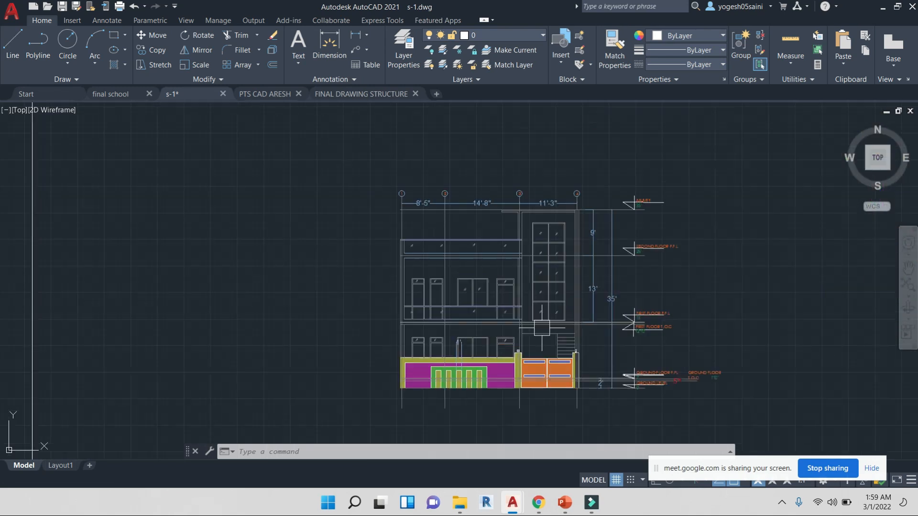
{"action": "scroll", "coordinate": [533, 345], "scroll_direction": "up", "scroll_amount": 4}
{"action": "middle_click_drag", "start_coordinate": [391, 341], "coordinate": [479, 310]}
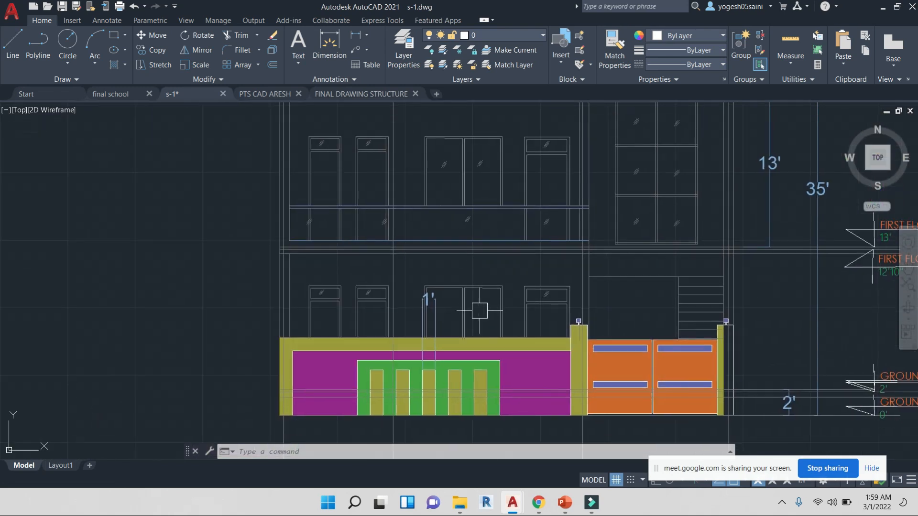
{"action": "middle_click_drag", "start_coordinate": [492, 388], "coordinate": [526, 234]}
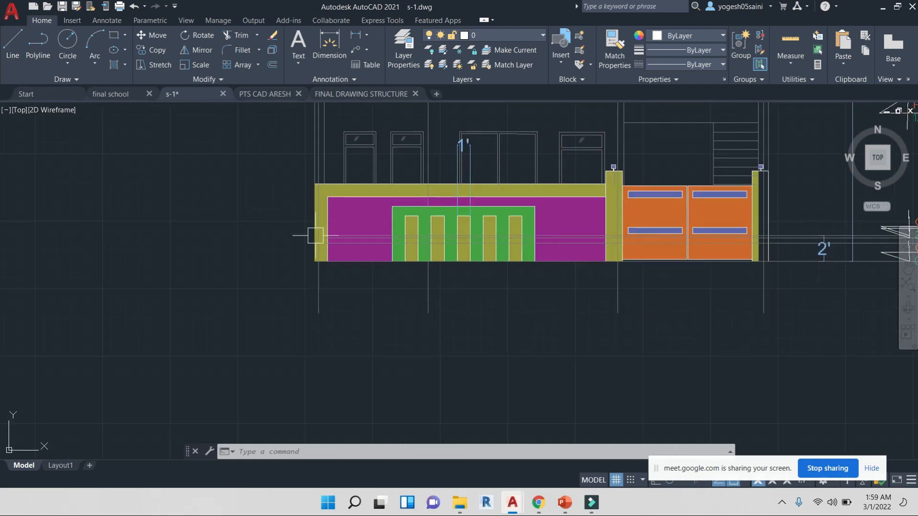
{"action": "scroll", "coordinate": [506, 257], "scroll_direction": "up", "scroll_amount": 1}
{"action": "scroll", "coordinate": [420, 263], "scroll_direction": "up", "scroll_amount": 1}
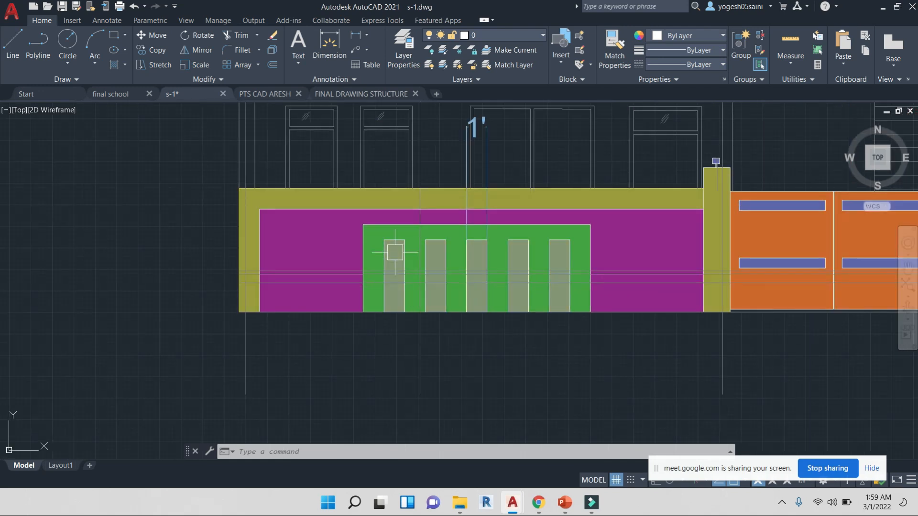
{"action": "key", "text": "Escape"}
{"action": "key", "text": "Escape"}
{"action": "key", "text": "Escape"}
{"action": "type", "text": "dli"}
{"action": "key", "text": "Return"}
{"action": "key", "text": "Return"}
{"action": "left_click", "coordinate": [391, 240]}
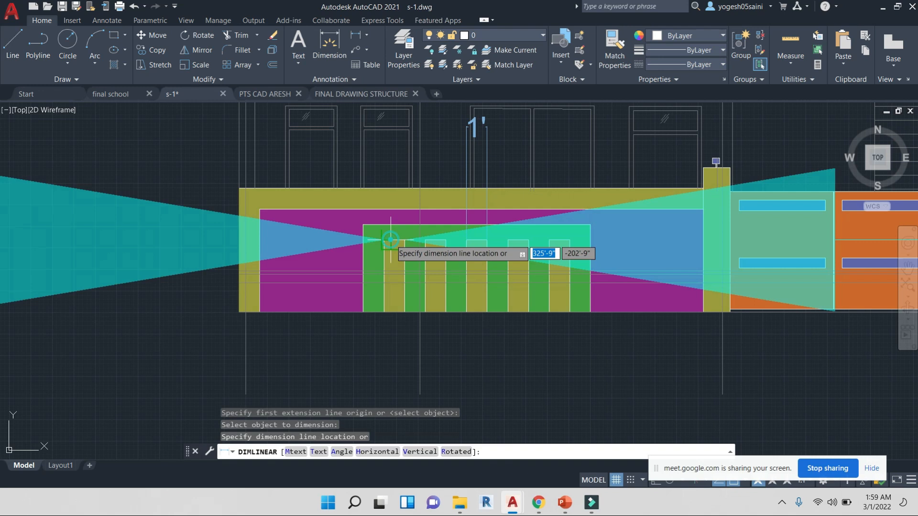
{"action": "scroll", "coordinate": [405, 204], "scroll_direction": "down", "scroll_amount": 6}
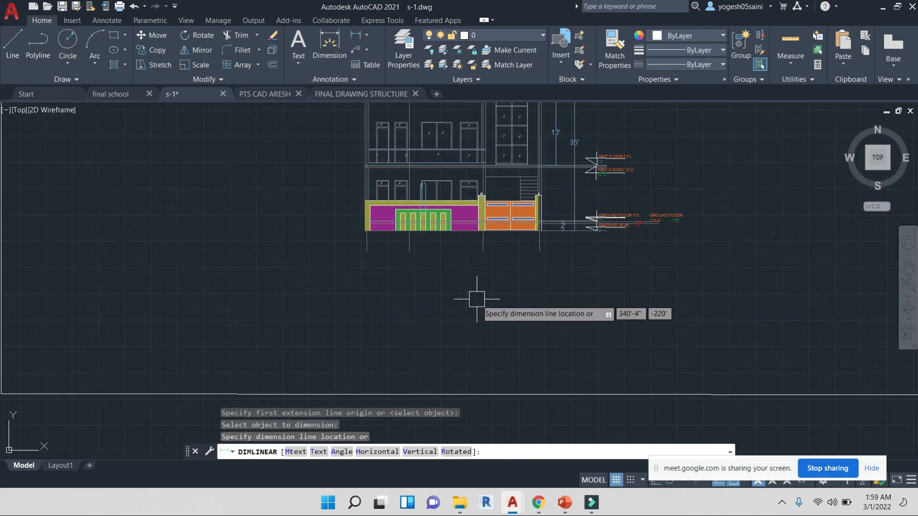
{"action": "key", "text": "Escape"}
Examine the gate, its pillars and the ground level markers in the front elevation
{"action": "scroll", "coordinate": [420, 213], "scroll_direction": "up", "scroll_amount": 6}
{"action": "scroll", "coordinate": [356, 213], "scroll_direction": "up", "scroll_amount": 2}
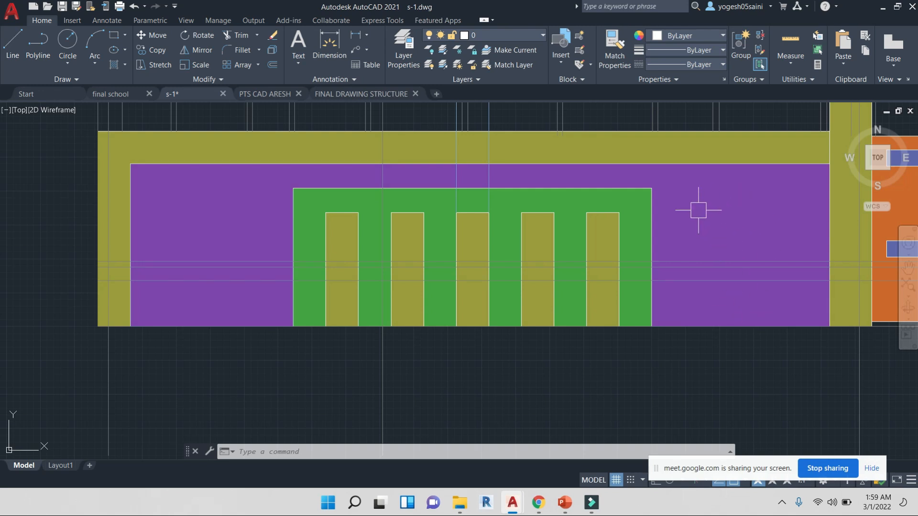
{"action": "scroll", "coordinate": [713, 207], "scroll_direction": "down", "scroll_amount": 2}
{"action": "mouse_move", "coordinate": [714, 207]}
{"action": "middle_mouse_down"}
{"action": "mouse_move", "coordinate": [666, 264]}
{"action": "mouse_move", "coordinate": [372, 258]}
{"action": "middle_mouse_up"}
{"action": "scroll", "coordinate": [378, 258], "scroll_direction": "down", "scroll_amount": 3}
{"action": "scroll", "coordinate": [402, 258], "scroll_direction": "up", "scroll_amount": 3}
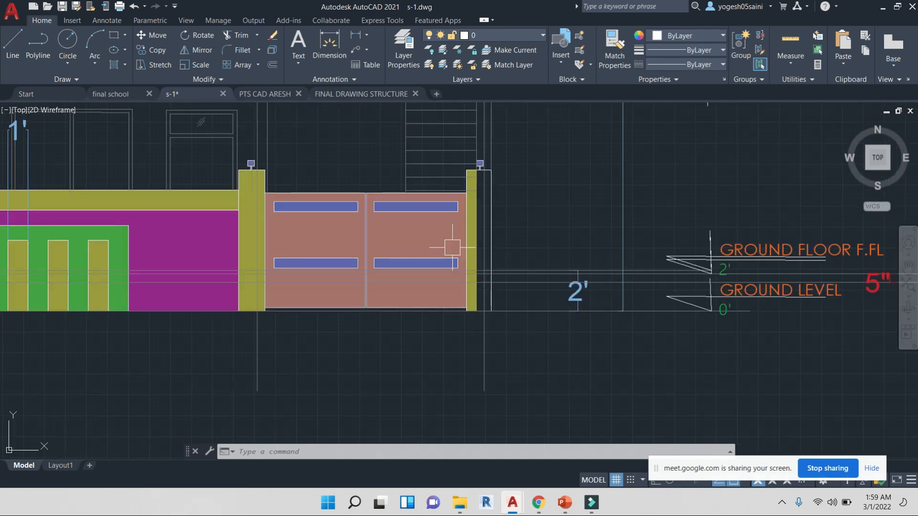
{"action": "scroll", "coordinate": [395, 224], "scroll_direction": "up", "scroll_amount": 2}
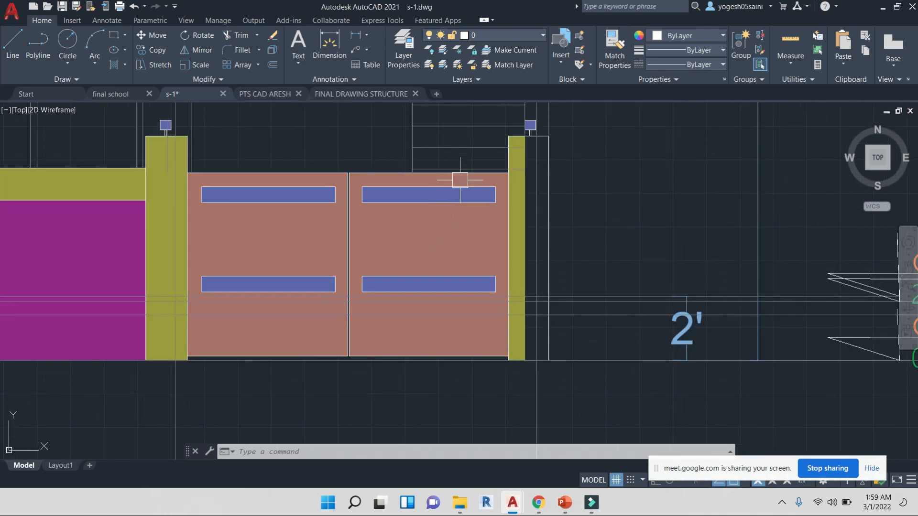
{"action": "scroll", "coordinate": [427, 237], "scroll_direction": "down", "scroll_amount": 2}
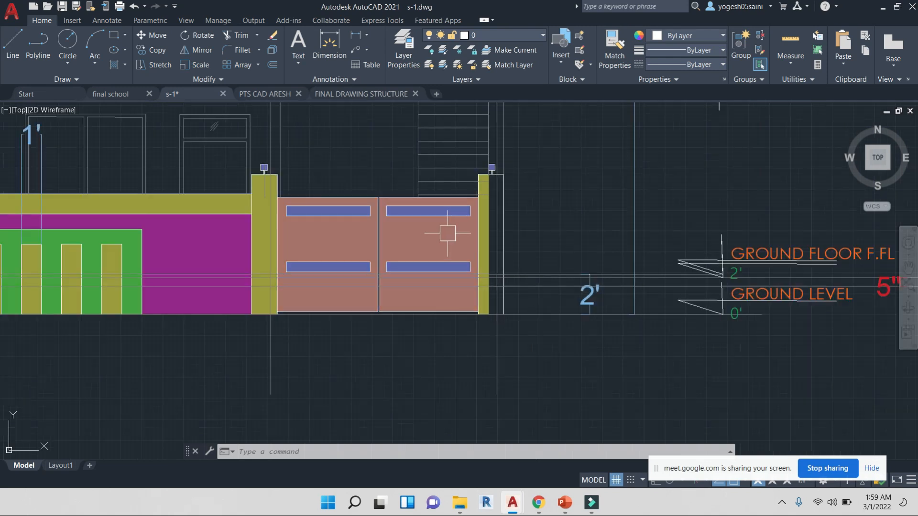
{"action": "key", "text": "Escape"}
{"action": "key", "text": "Escape"}
{"action": "key", "text": "Escape"}
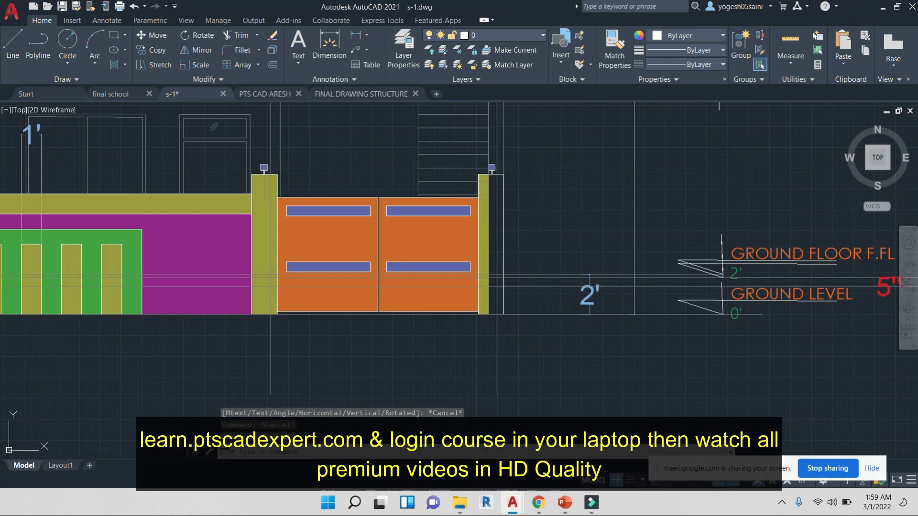
Hatch the right gate pillar in the front elevation
{"action": "type", "text": "h"}
{"action": "key", "text": "Return"}
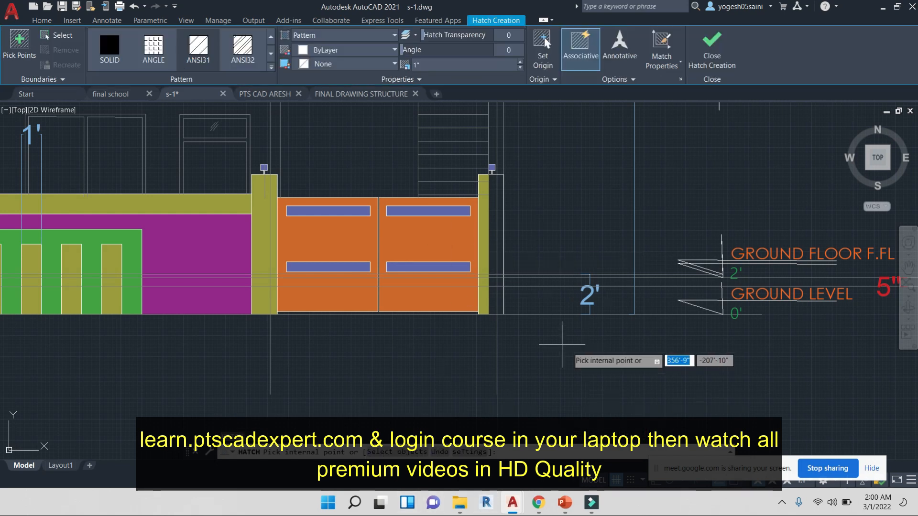
{"action": "left_click", "coordinate": [499, 211]}
{"action": "left_click", "coordinate": [492, 211]}
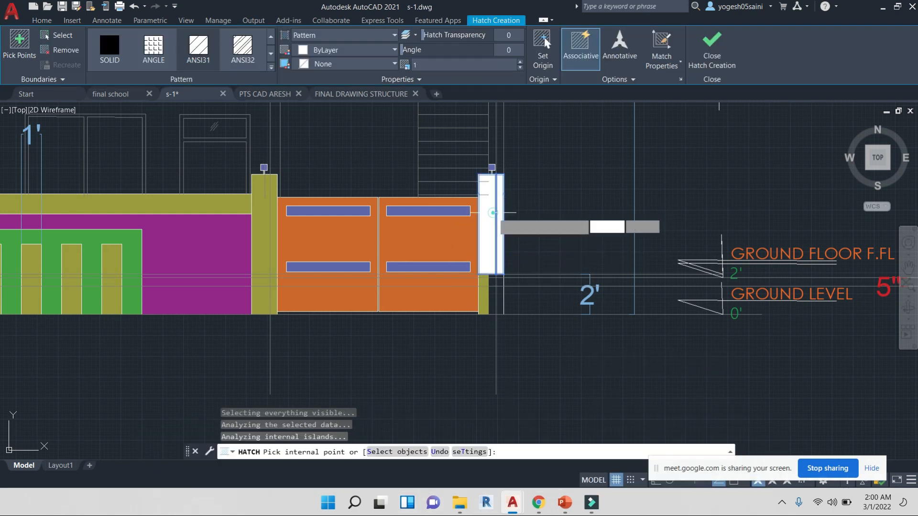
{"action": "left_click", "coordinate": [491, 300]}
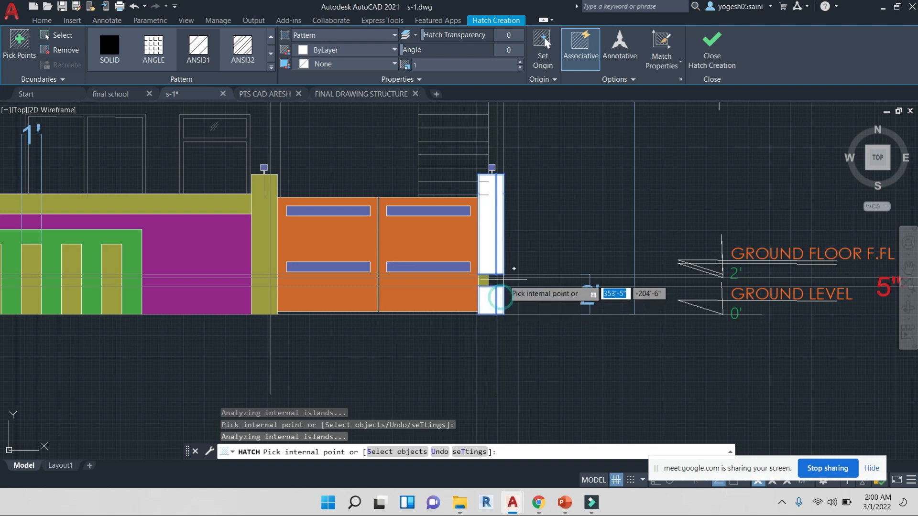
{"action": "scroll", "coordinate": [509, 285], "scroll_direction": "up", "scroll_amount": 5}
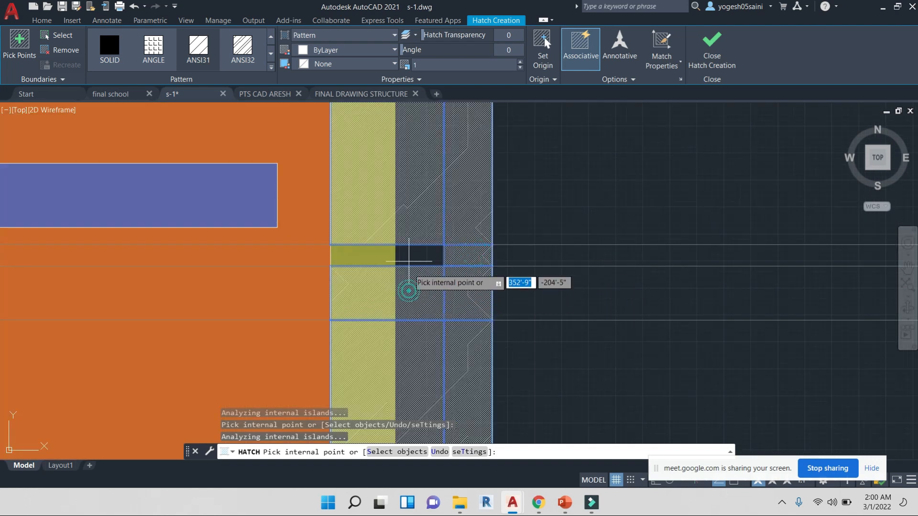
{"action": "scroll", "coordinate": [417, 252], "scroll_direction": "down", "scroll_amount": 5}
{"action": "right_click", "coordinate": [431, 234]}
{"action": "left_click", "coordinate": [432, 238]}
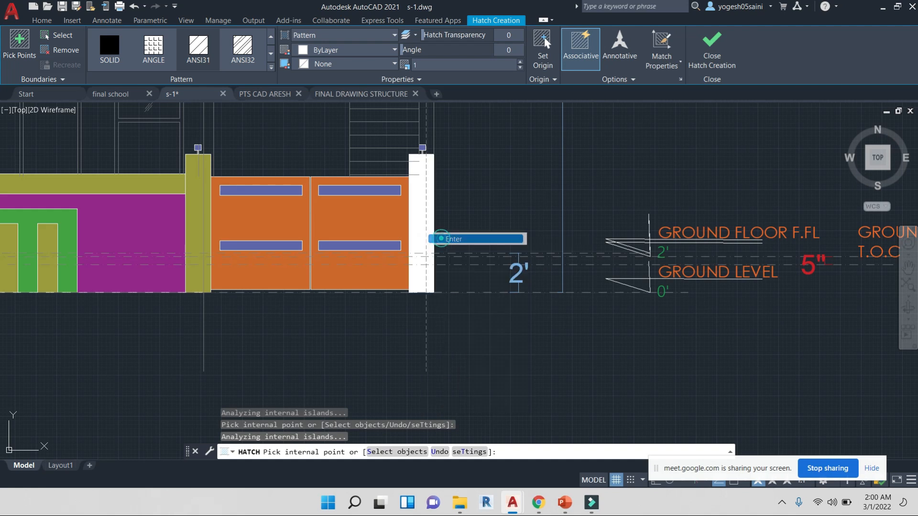
Match the right gate pillar's hatch properties to the left gate pillar
{"action": "key", "text": "Return"}
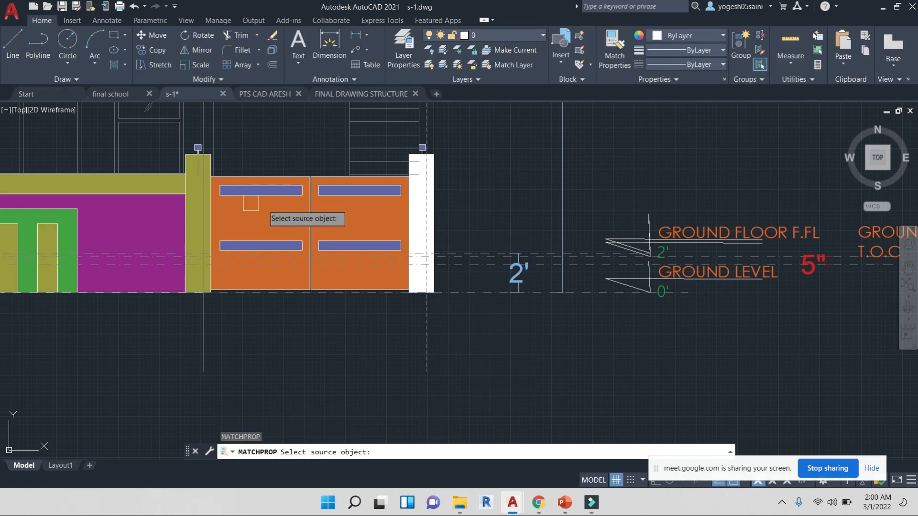
{"action": "scroll", "coordinate": [192, 209], "scroll_direction": "up", "scroll_amount": 4}
{"action": "left_click", "coordinate": [192, 202]}
{"action": "scroll", "coordinate": [486, 245], "scroll_direction": "down", "scroll_amount": 2}
{"action": "scroll", "coordinate": [668, 219], "scroll_direction": "up", "scroll_amount": 4}
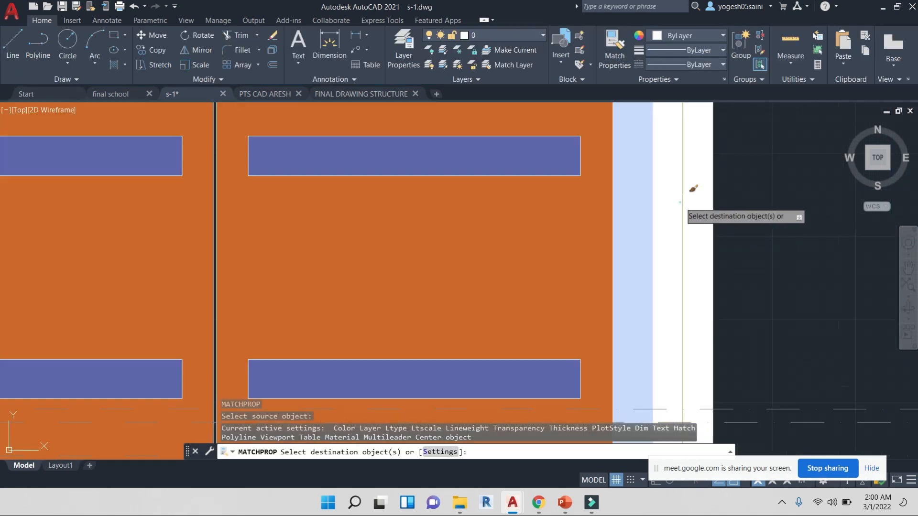
{"action": "left_click", "coordinate": [679, 202]}
{"action": "left_click", "coordinate": [668, 217]}
{"action": "scroll", "coordinate": [668, 216], "scroll_direction": "down", "scroll_amount": 5}
{"action": "key", "text": "Escape"}
Examine the column and beam layout in the structural floor plan
{"action": "scroll", "coordinate": [676, 252], "scroll_direction": "up", "scroll_amount": 5}
{"action": "scroll", "coordinate": [549, 245], "scroll_direction": "down", "scroll_amount": 1}
{"action": "scroll", "coordinate": [549, 246], "scroll_direction": "down", "scroll_amount": 6}
{"action": "scroll", "coordinate": [590, 267], "scroll_direction": "down", "scroll_amount": 4}
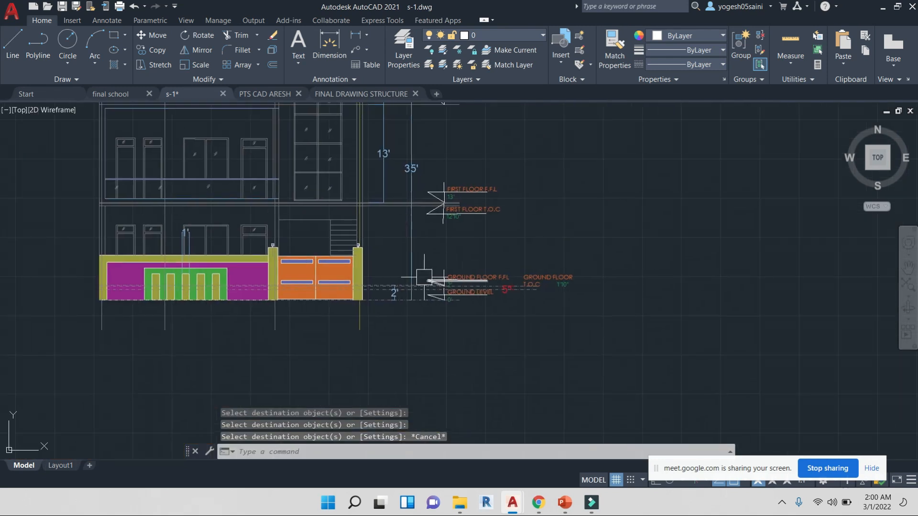
{"action": "middle_click_drag", "start_coordinate": [498, 271], "coordinate": [322, 312]}
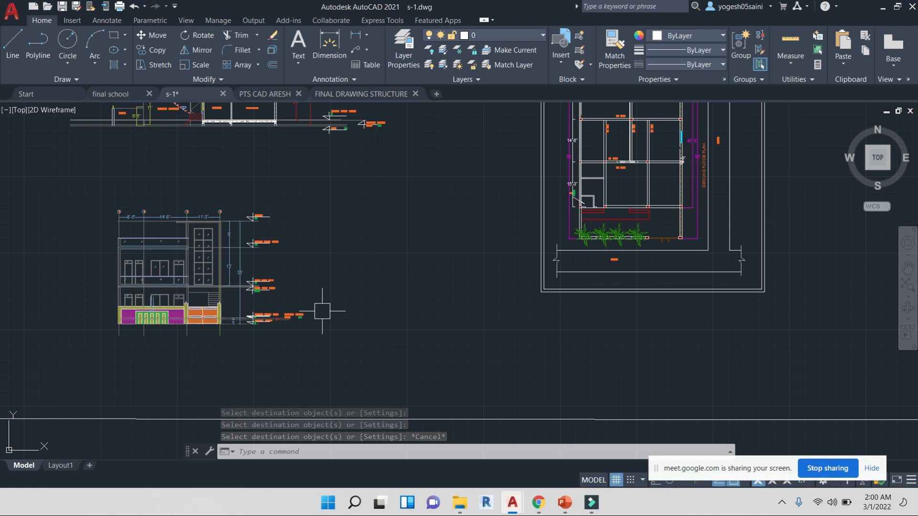
{"action": "scroll", "coordinate": [409, 250], "scroll_direction": "down", "scroll_amount": 3}
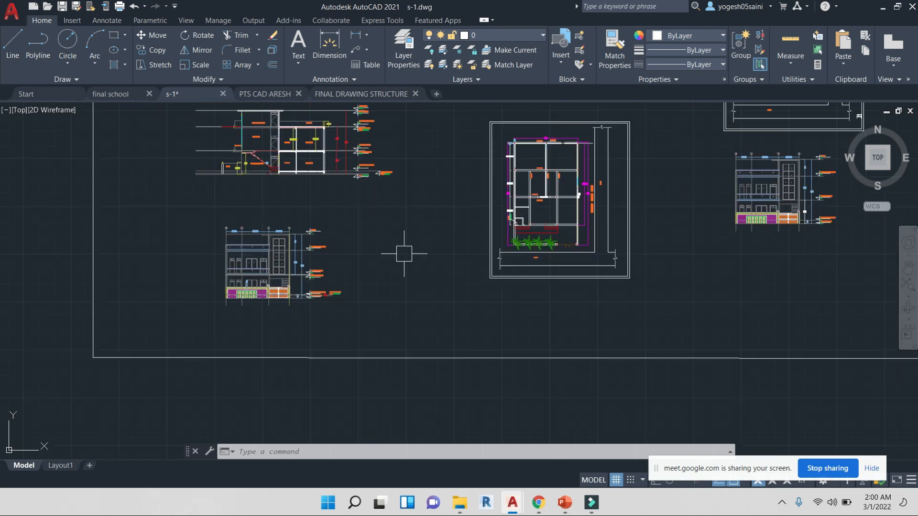
{"action": "middle_click_drag", "start_coordinate": [363, 287], "coordinate": [323, 285]}
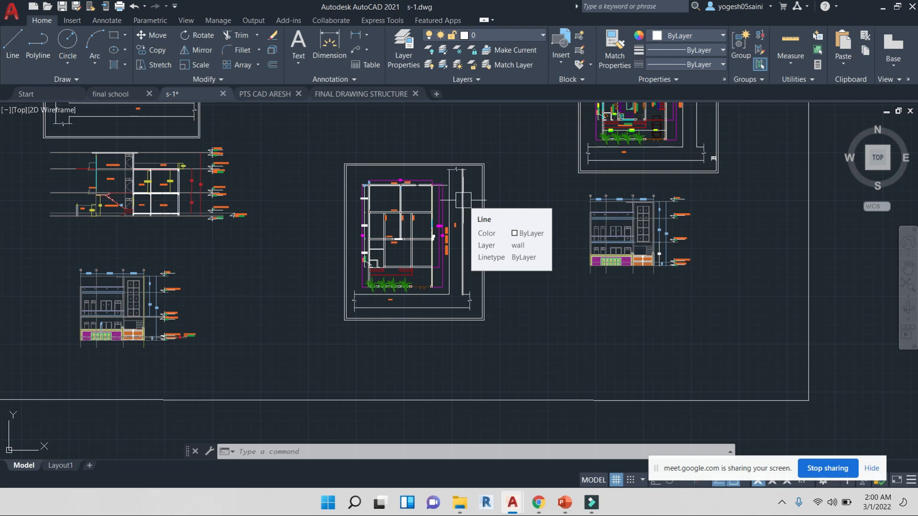
{"action": "scroll", "coordinate": [404, 212], "scroll_direction": "up", "scroll_amount": 4}
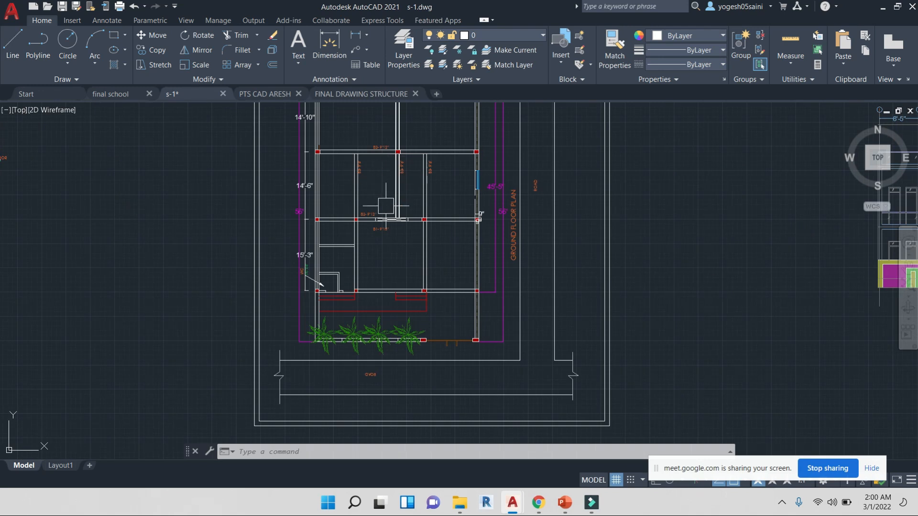
{"action": "scroll", "coordinate": [385, 206], "scroll_direction": "up", "scroll_amount": 3}
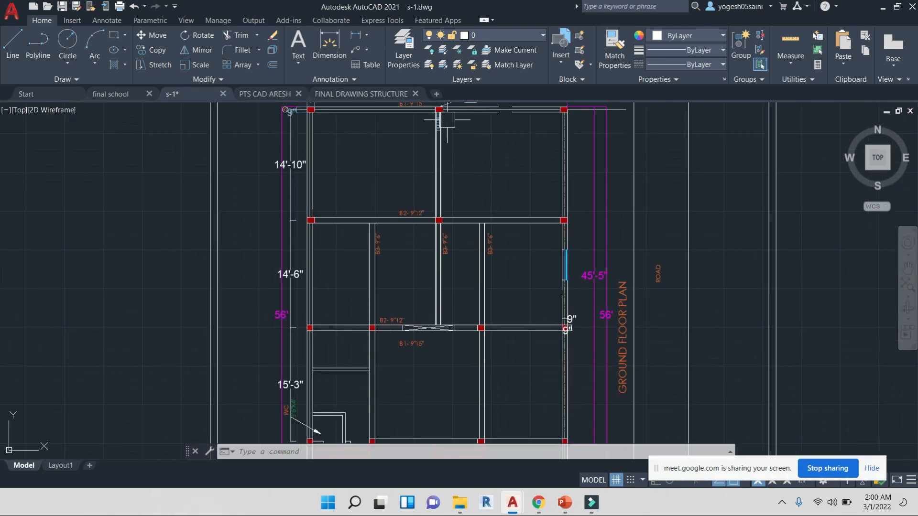
{"action": "scroll", "coordinate": [447, 119], "scroll_direction": "up", "scroll_amount": 5}
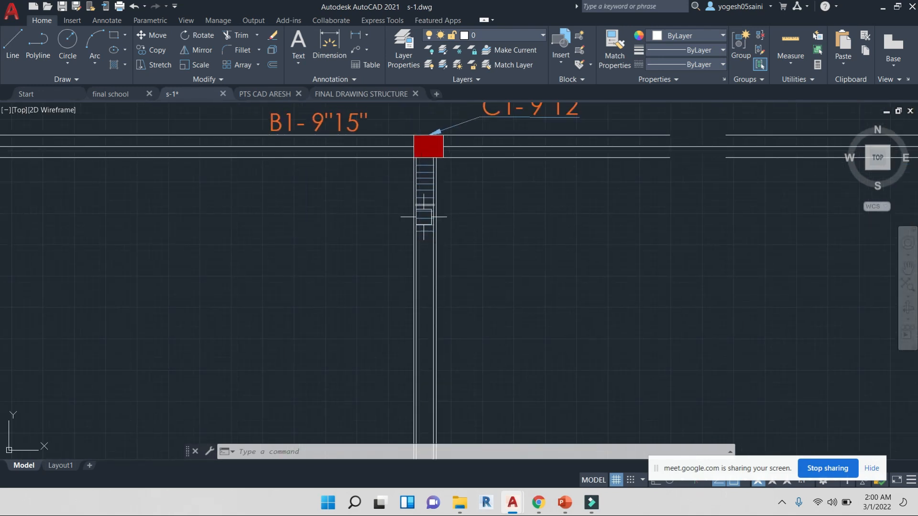
{"action": "left_click", "coordinate": [479, 460]}
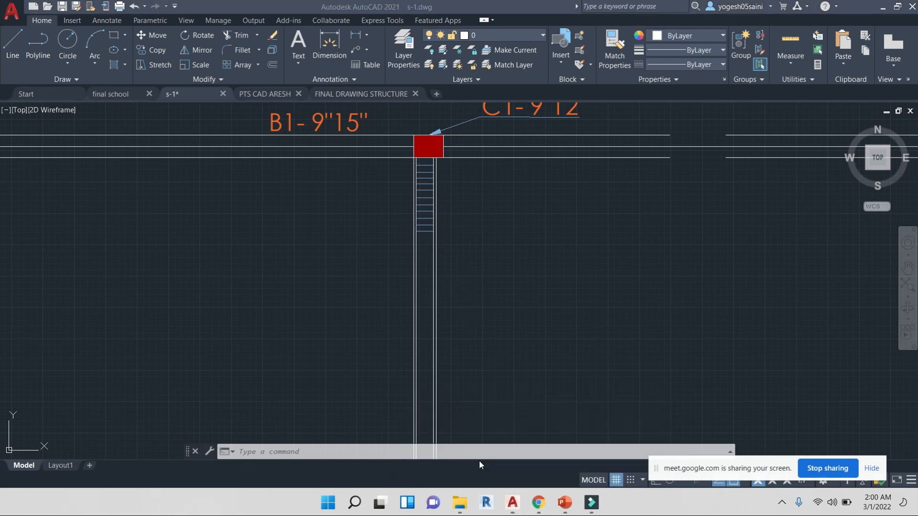
{"action": "left_click", "coordinate": [581, 134]}
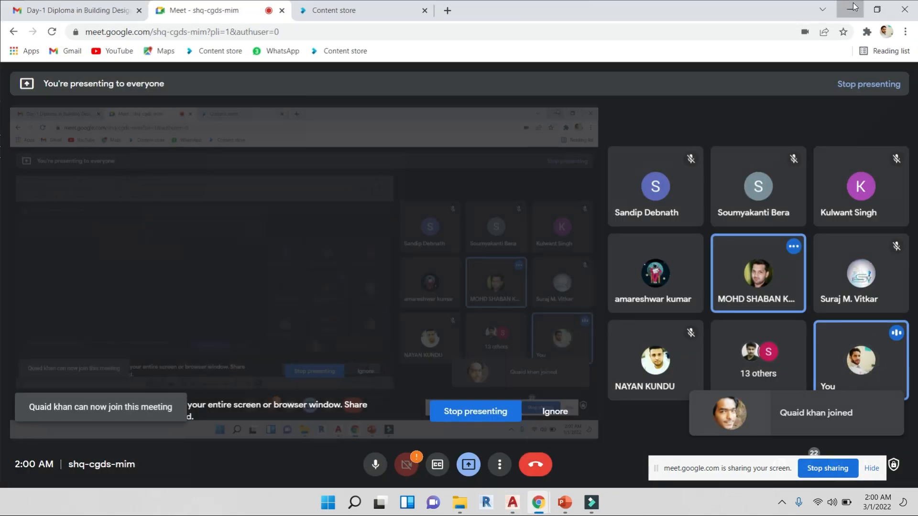
{"action": "key", "text": "alt+Tab"}
{"action": "scroll", "coordinate": [451, 221], "scroll_direction": "down", "scroll_amount": 5}
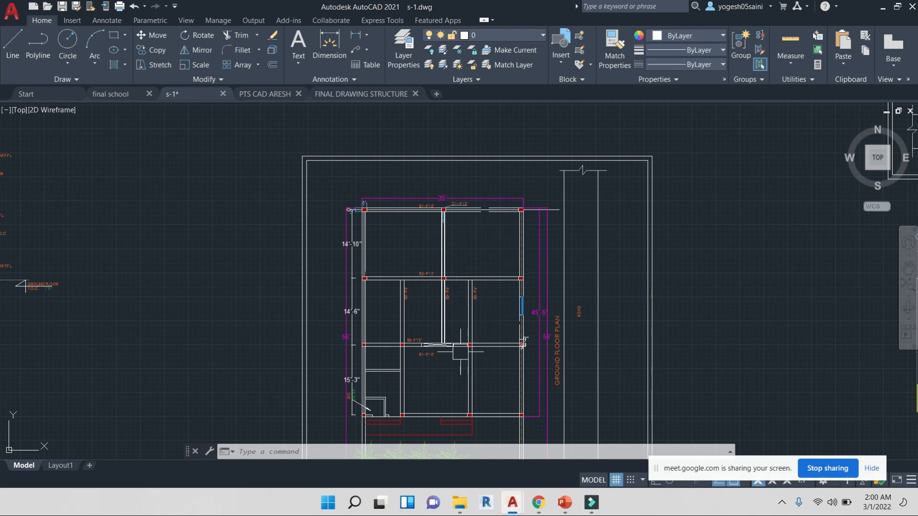
Change the beam lines running between the columns of the ground floor plan to the DASHED linetype
{"action": "scroll", "coordinate": [431, 248], "scroll_direction": "up", "scroll_amount": 2}
{"action": "scroll", "coordinate": [431, 247], "scroll_direction": "up", "scroll_amount": 3}
{"action": "scroll", "coordinate": [414, 277], "scroll_direction": "down", "scroll_amount": 3}
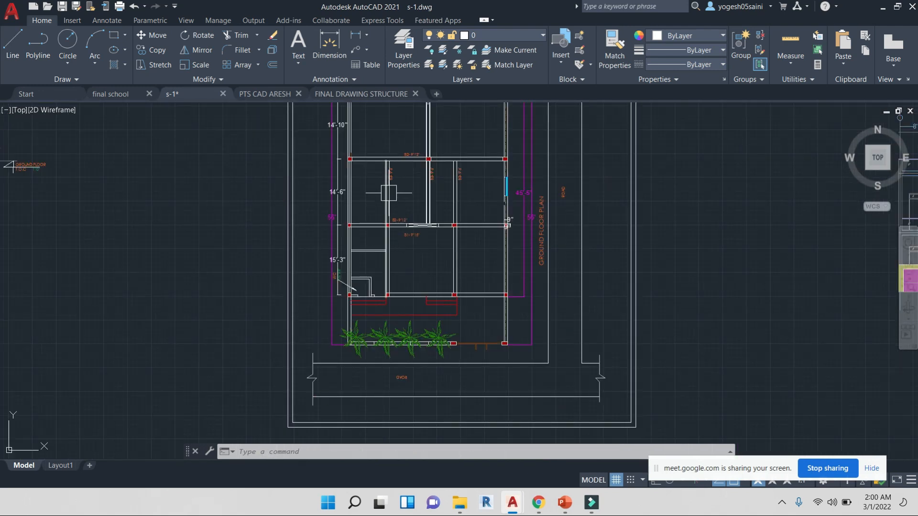
{"action": "scroll", "coordinate": [382, 149], "scroll_direction": "up", "scroll_amount": 4}
{"action": "middle_click_drag", "start_coordinate": [375, 290], "coordinate": [426, 117]}
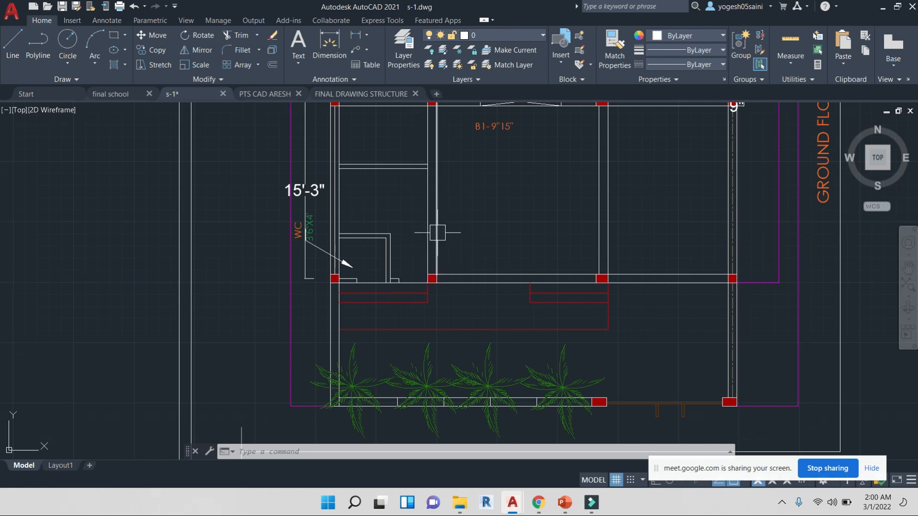
{"action": "mouse_move", "coordinate": [436, 231]}
{"action": "middle_mouse_down"}
{"action": "mouse_move", "coordinate": [459, 264]}
{"action": "mouse_move", "coordinate": [441, 342]}
{"action": "middle_mouse_up"}
{"action": "mouse_move", "coordinate": [498, 291]}
{"action": "middle_mouse_down"}
{"action": "mouse_move", "coordinate": [470, 295]}
{"action": "mouse_move", "coordinate": [465, 342]}
{"action": "middle_mouse_up"}
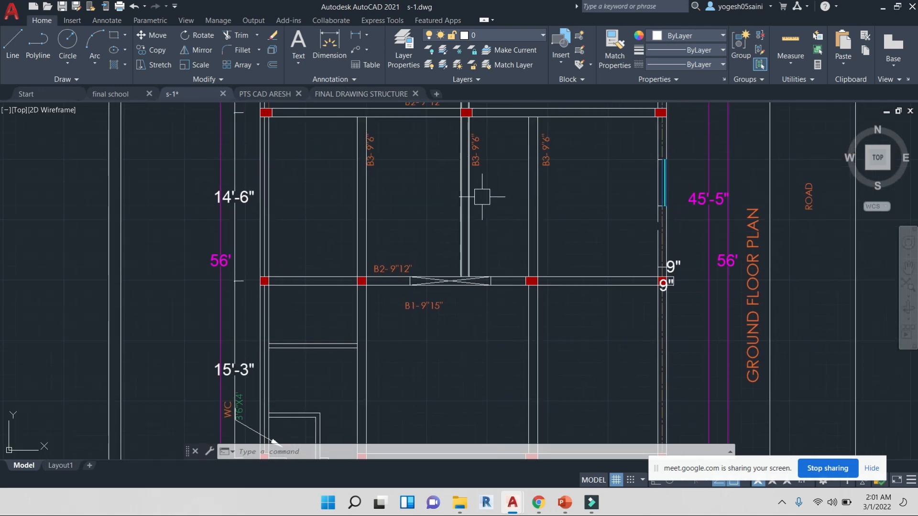
{"action": "key", "text": "Escape"}
{"action": "key", "text": "Escape"}
{"action": "left_click", "coordinate": [588, 219]}
{"action": "left_click", "coordinate": [317, 198]}
{"action": "left_click", "coordinate": [601, 346]}
{"action": "left_click", "coordinate": [588, 232]}
{"action": "left_click", "coordinate": [594, 376]}
{"action": "left_click", "coordinate": [266, 328]}
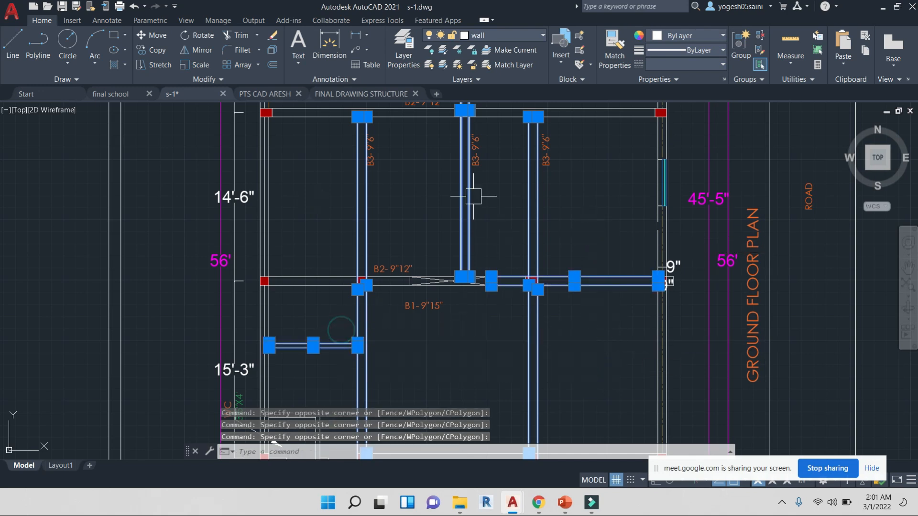
{"action": "scroll", "coordinate": [459, 220], "scroll_direction": "down", "scroll_amount": 2}
{"action": "left_click", "coordinate": [549, 181]}
{"action": "left_click", "coordinate": [547, 135]}
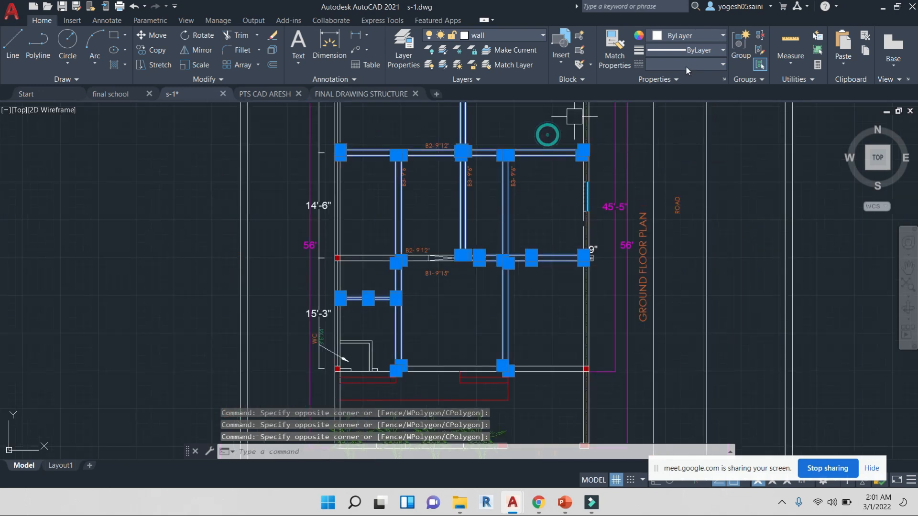
{"action": "left_click", "coordinate": [717, 64]}
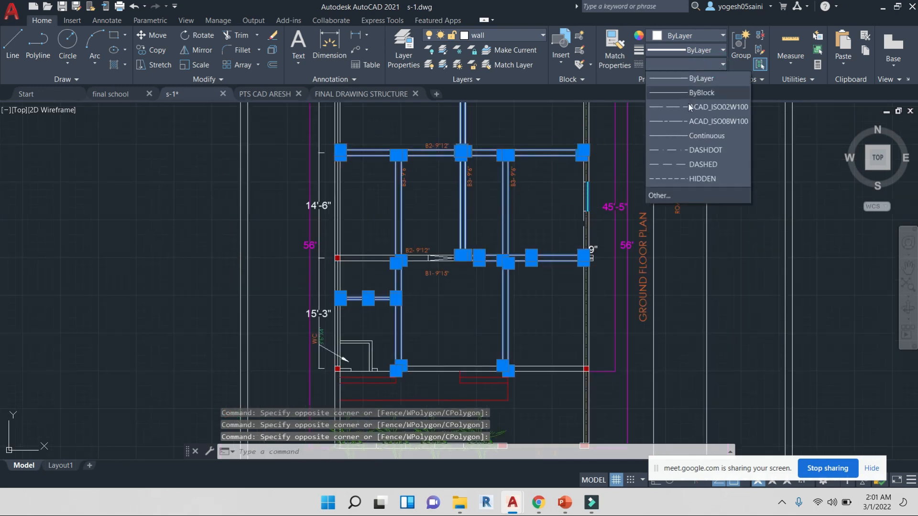
{"action": "left_click", "coordinate": [665, 164]}
{"action": "key", "text": "Escape"}
{"action": "key", "text": "Escape"}
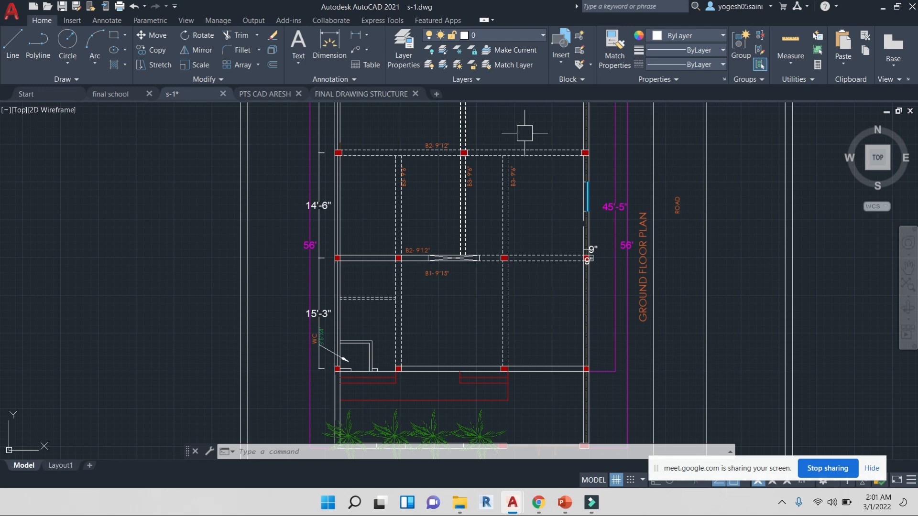
{"action": "left_click", "coordinate": [538, 502]}
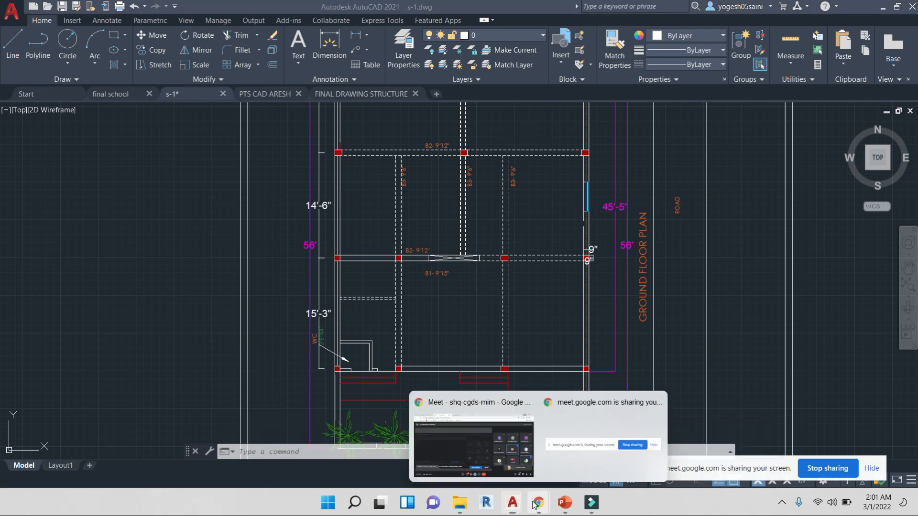
{"action": "left_click", "coordinate": [478, 409]}
{"action": "left_click", "coordinate": [579, 134]}
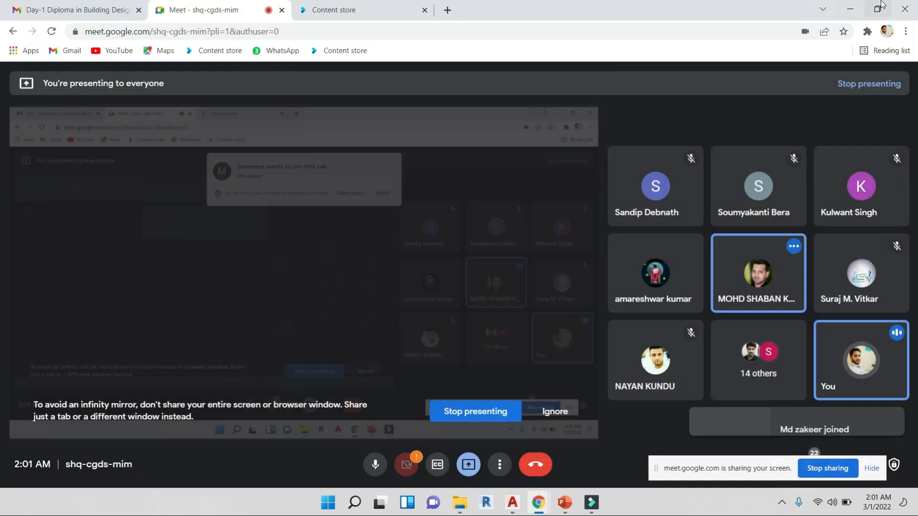
{"action": "left_click", "coordinate": [850, 8]}
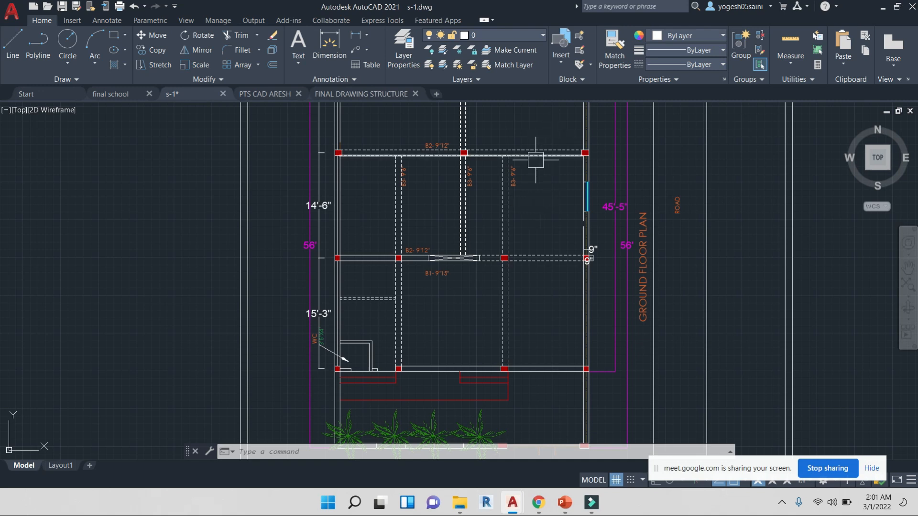
Copy the vertical B3- 9"6" beam label straight down within the right-hand room
{"action": "scroll", "coordinate": [542, 155], "scroll_direction": "up", "scroll_amount": 5}
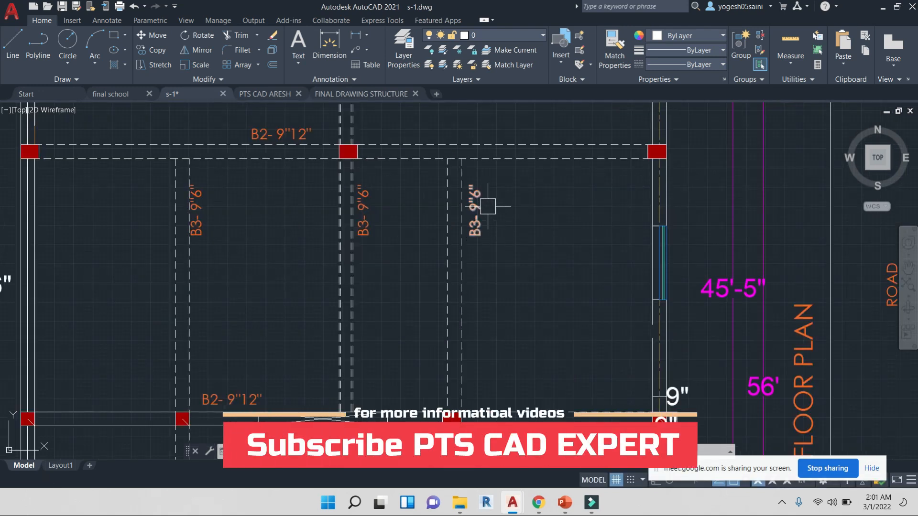
{"action": "scroll", "coordinate": [484, 206], "scroll_direction": "up", "scroll_amount": 4}
{"action": "scroll", "coordinate": [483, 177], "scroll_direction": "down", "scroll_amount": 2}
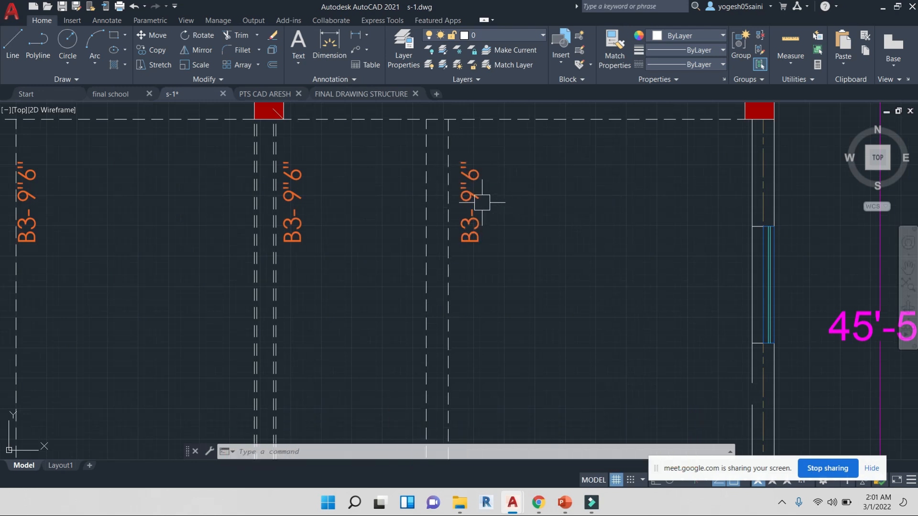
{"action": "left_click", "coordinate": [475, 216]}
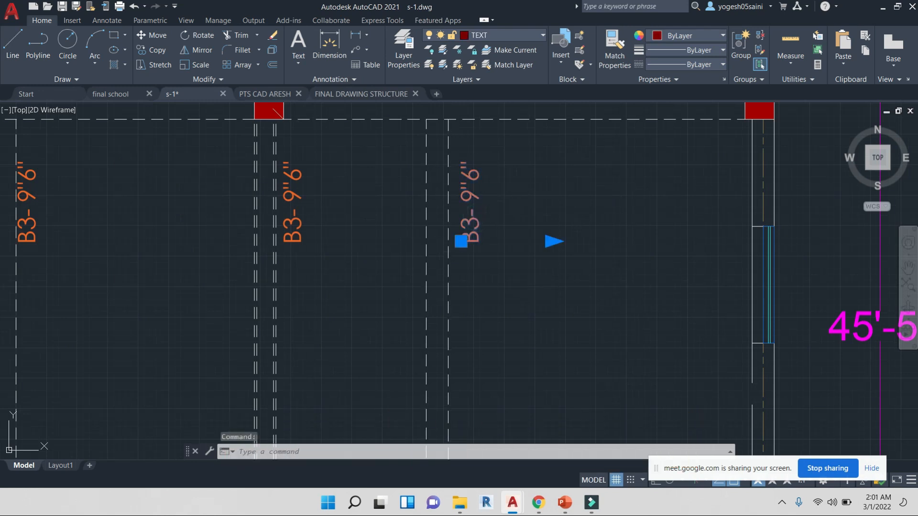
{"action": "key", "text": "space"}
{"action": "left_click", "coordinate": [595, 189]}
{"action": "left_click", "coordinate": [594, 308]}
{"action": "key", "text": "Escape"}
{"action": "key", "text": "Escape"}
Set the copied beam label's rotation to 0 so it reads horizontally
{"action": "left_click", "coordinate": [484, 311]}
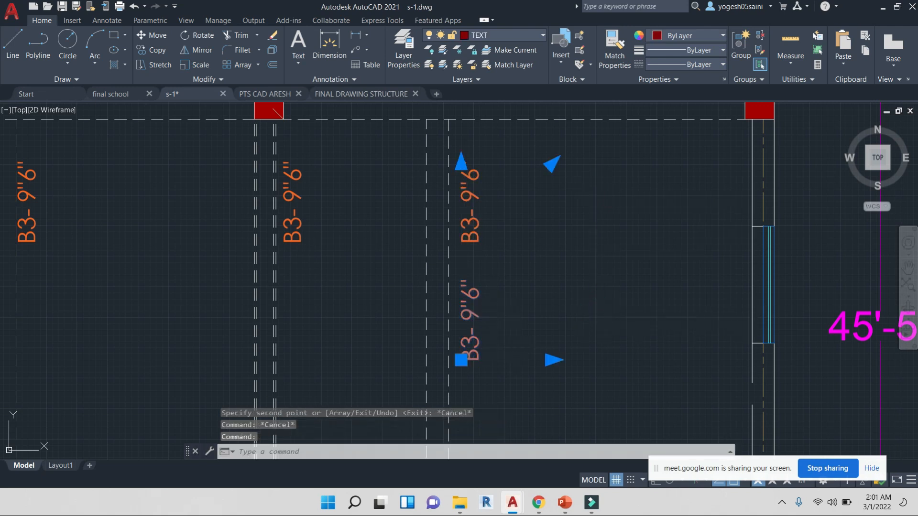
{"action": "type", "text": "PR"}
{"action": "key", "text": "Return"}
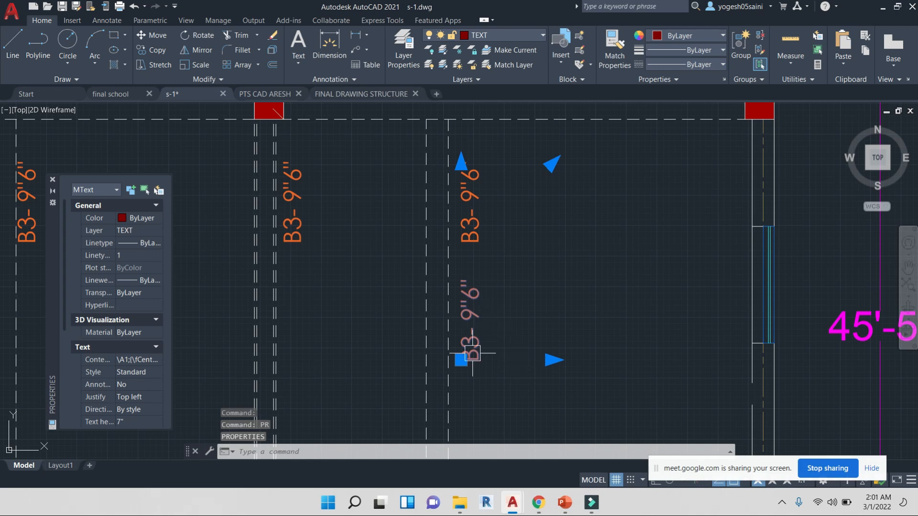
{"action": "scroll", "coordinate": [139, 397], "scroll_direction": "down", "scroll_amount": 2}
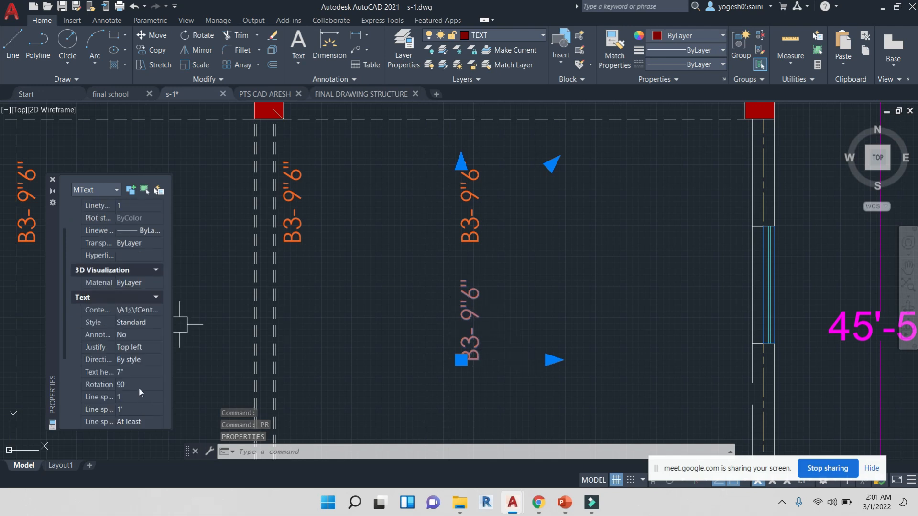
{"action": "left_click", "coordinate": [139, 385]}
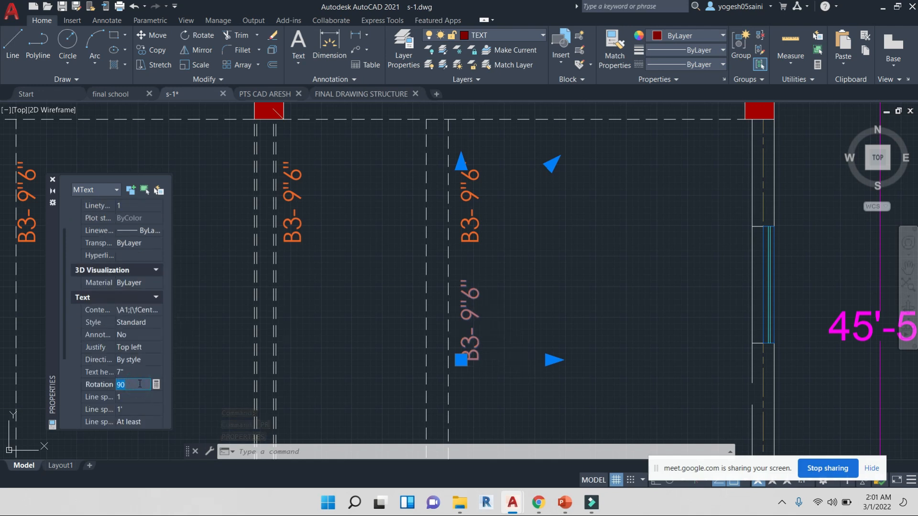
{"action": "type", "text": "0"}
{"action": "key", "text": "Return"}
{"action": "key", "text": "Escape"}
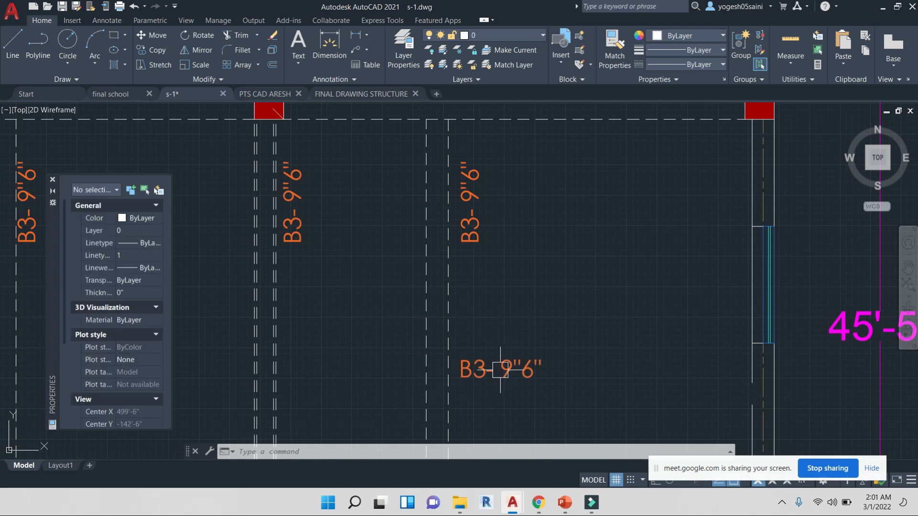
{"action": "middle_click_drag", "start_coordinate": [497, 374], "coordinate": [507, 264]}
{"action": "scroll", "coordinate": [504, 260], "scroll_direction": "up", "scroll_amount": 3}
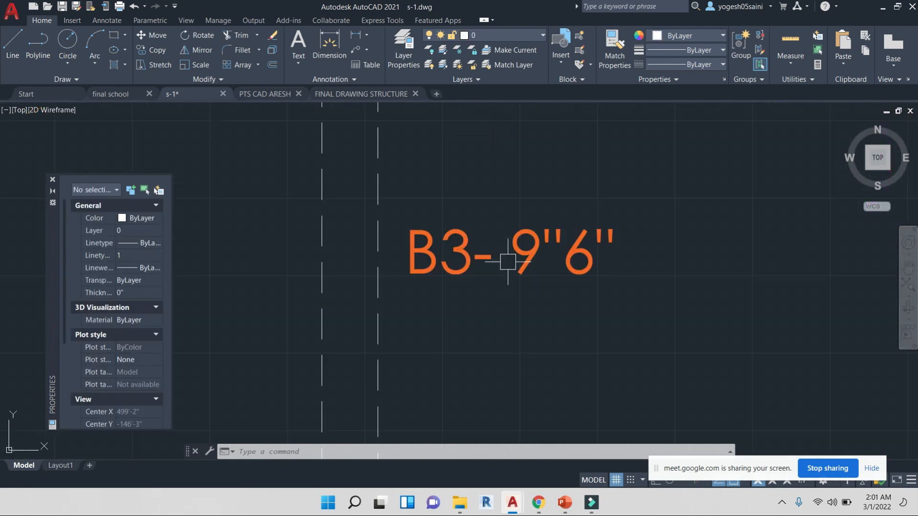
{"action": "left_click", "coordinate": [460, 235]}
{"action": "double_click", "coordinate": [460, 235]}
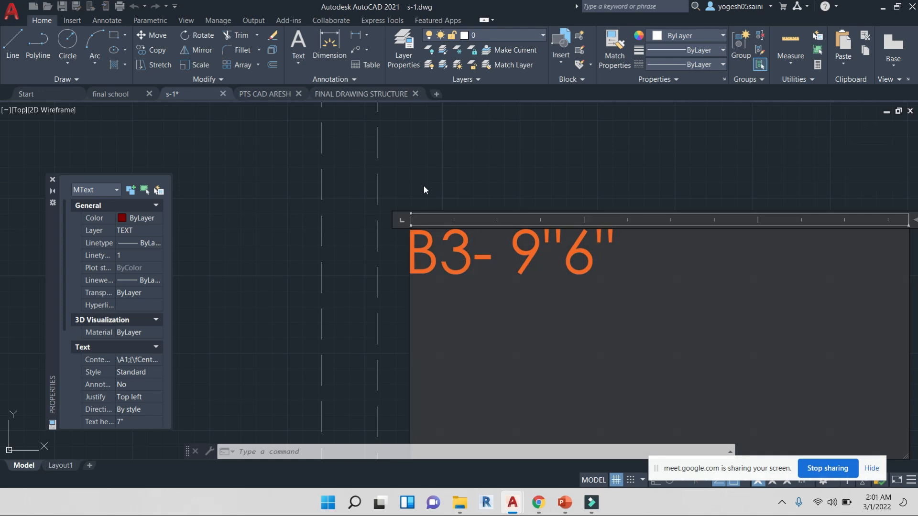
{"action": "left_click", "coordinate": [430, 179]}
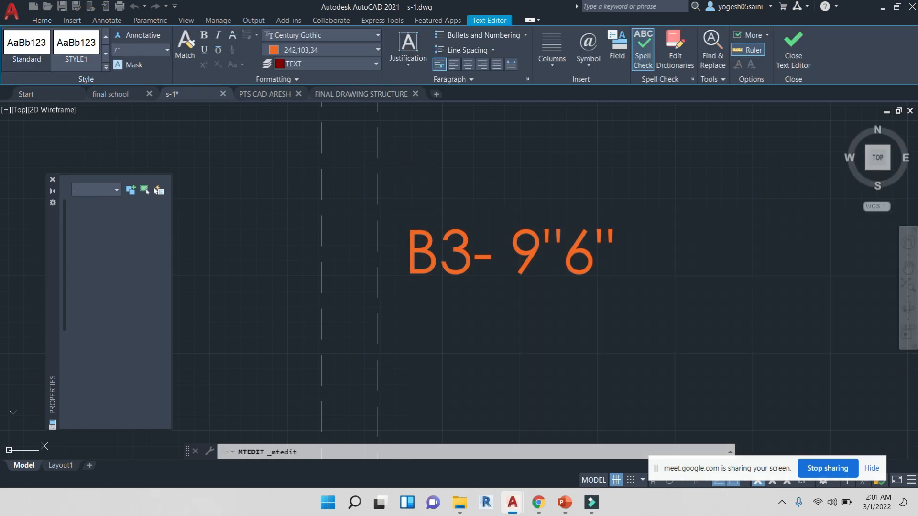
{"action": "left_click", "coordinate": [424, 189]}
Reset the linetype of the two vertical lines beside the copied label to ByLayer
{"action": "left_click", "coordinate": [254, 135]}
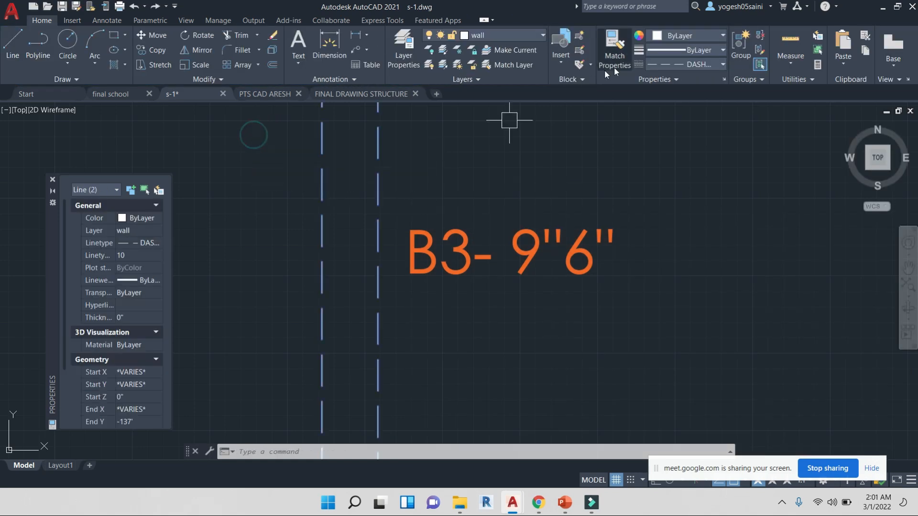
{"action": "left_click", "coordinate": [707, 64]}
{"action": "left_click", "coordinate": [676, 83]}
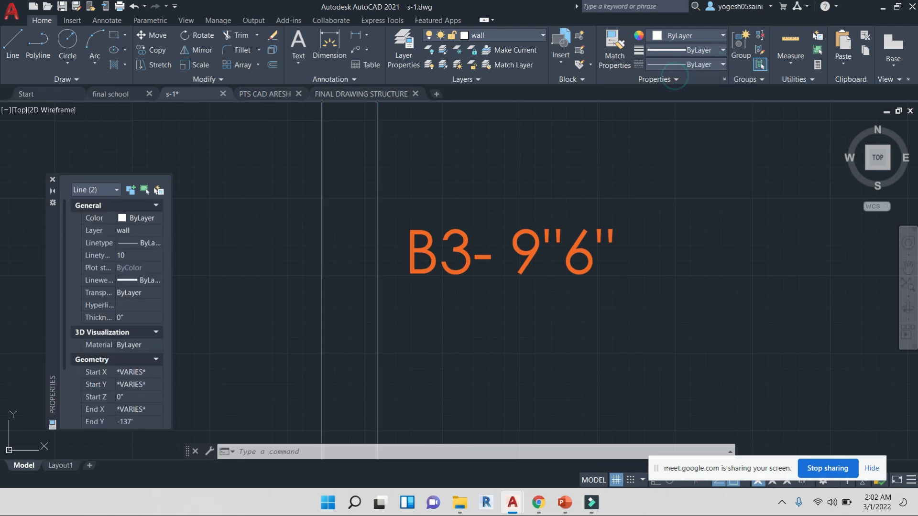
{"action": "key", "text": "Escape"}
Replace the copied label's text with level +11'
{"action": "scroll", "coordinate": [369, 193], "scroll_direction": "down", "scroll_amount": 6}
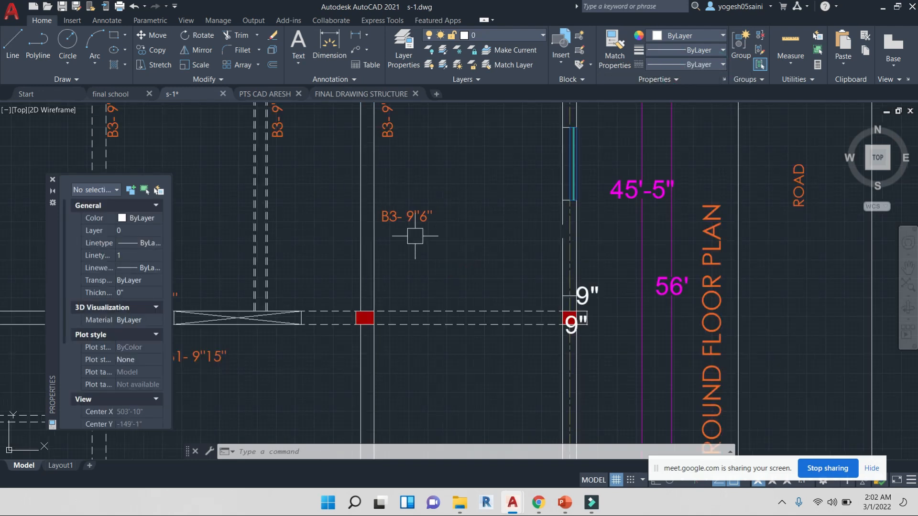
{"action": "scroll", "coordinate": [410, 219], "scroll_direction": "up", "scroll_amount": 4}
{"action": "double_click", "coordinate": [410, 219]}
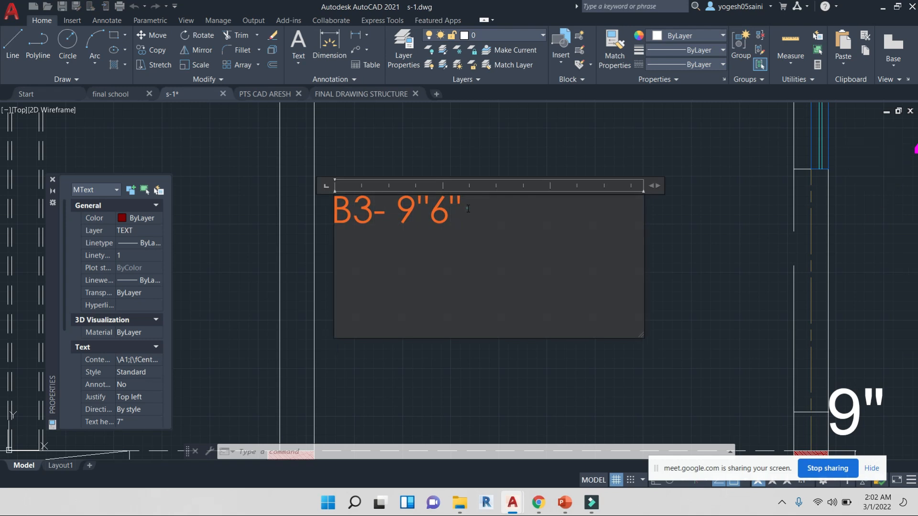
{"action": "key", "text": "ctrl+a"}
{"action": "type", "text": "level +1"}
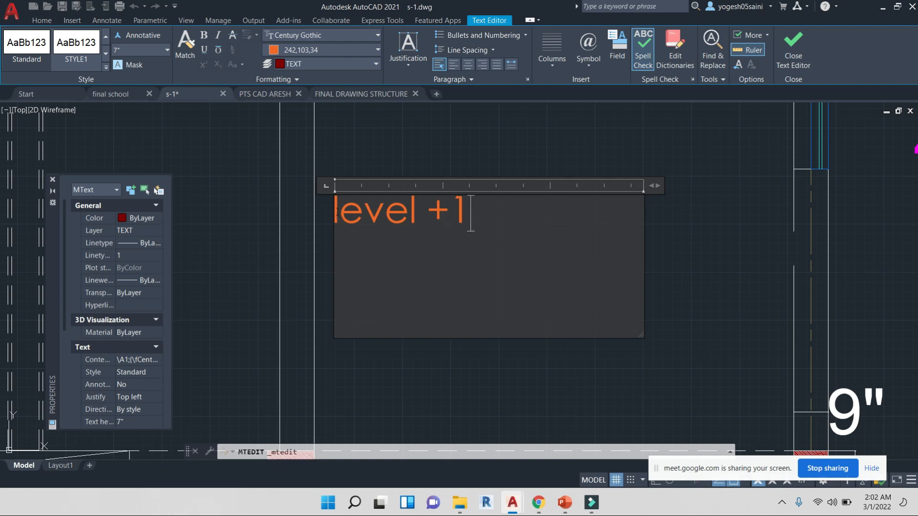
{"action": "left_click", "coordinate": [448, 139]}
Review the dashed beam lines, beam labels and level note across the ground floor plan
{"action": "scroll", "coordinate": [451, 148], "scroll_direction": "down", "scroll_amount": 5}
{"action": "middle_click_drag", "start_coordinate": [470, 196], "coordinate": [523, 300]}
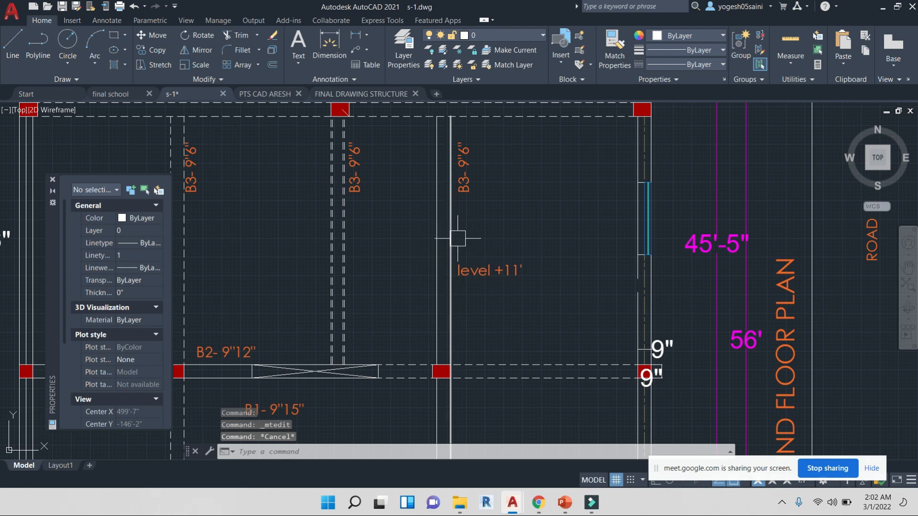
{"action": "scroll", "coordinate": [509, 262], "scroll_direction": "down", "scroll_amount": 4}
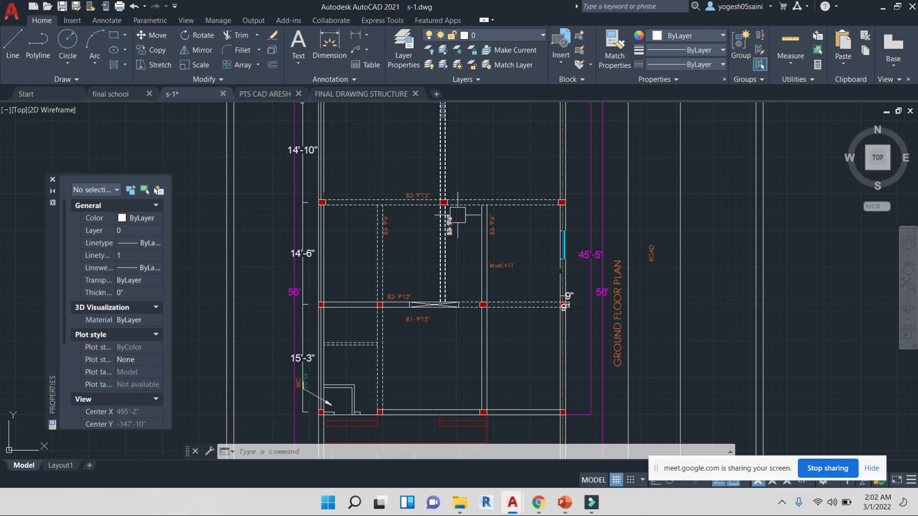
{"action": "scroll", "coordinate": [449, 206], "scroll_direction": "up", "scroll_amount": 8}
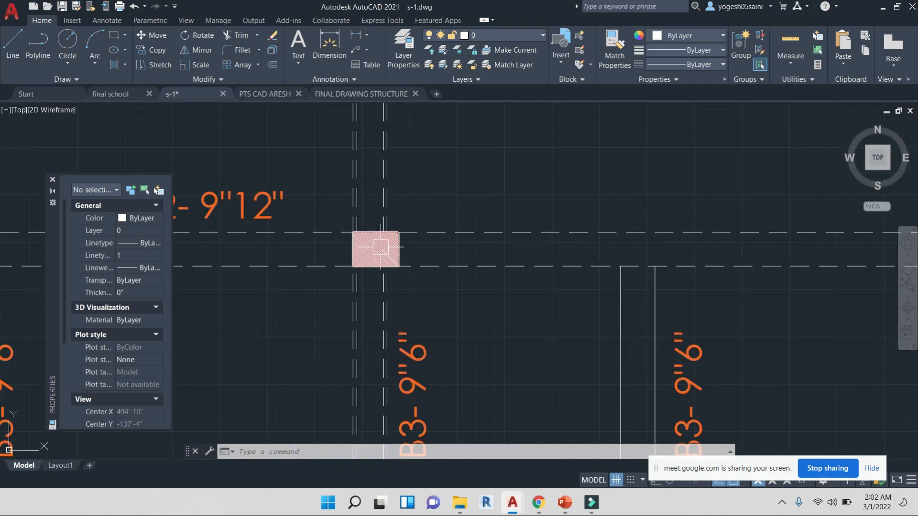
{"action": "scroll", "coordinate": [478, 242], "scroll_direction": "down", "scroll_amount": 5}
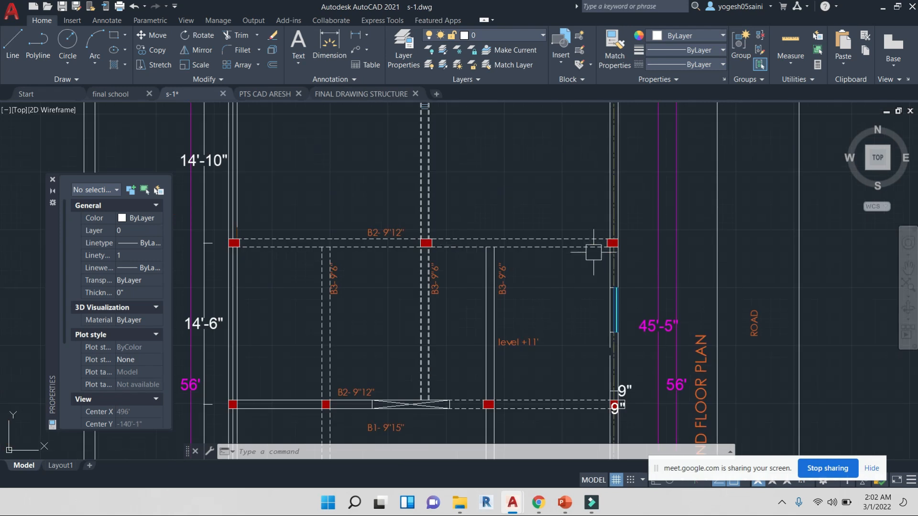
{"action": "scroll", "coordinate": [594, 247], "scroll_direction": "up", "scroll_amount": 3}
{"action": "scroll", "coordinate": [497, 236], "scroll_direction": "down", "scroll_amount": 2}
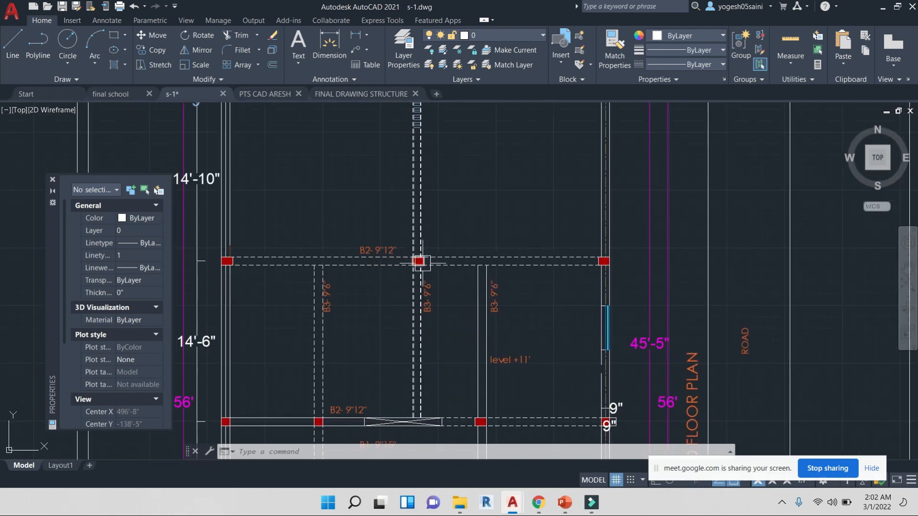
{"action": "type", "text": "dli"}
{"action": "key", "text": "Return"}
{"action": "key", "text": "Escape"}
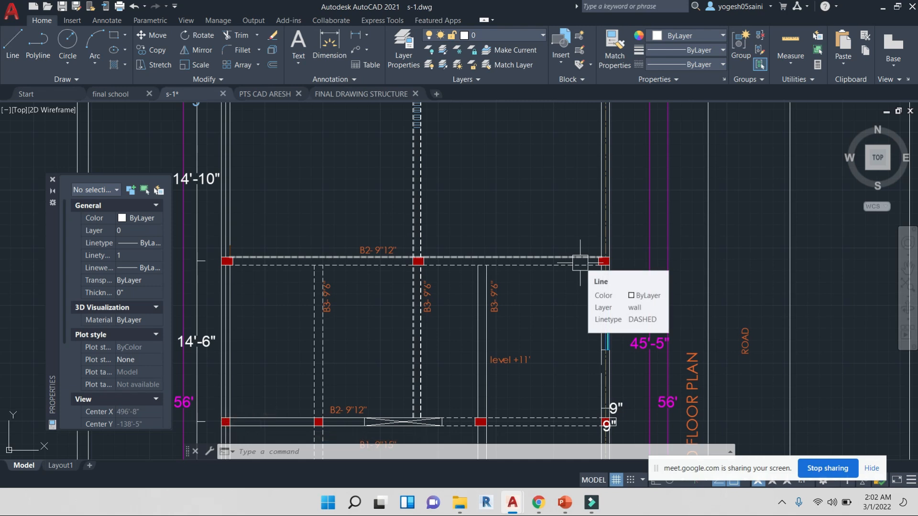
{"action": "scroll", "coordinate": [579, 262], "scroll_direction": "down", "scroll_amount": 10}
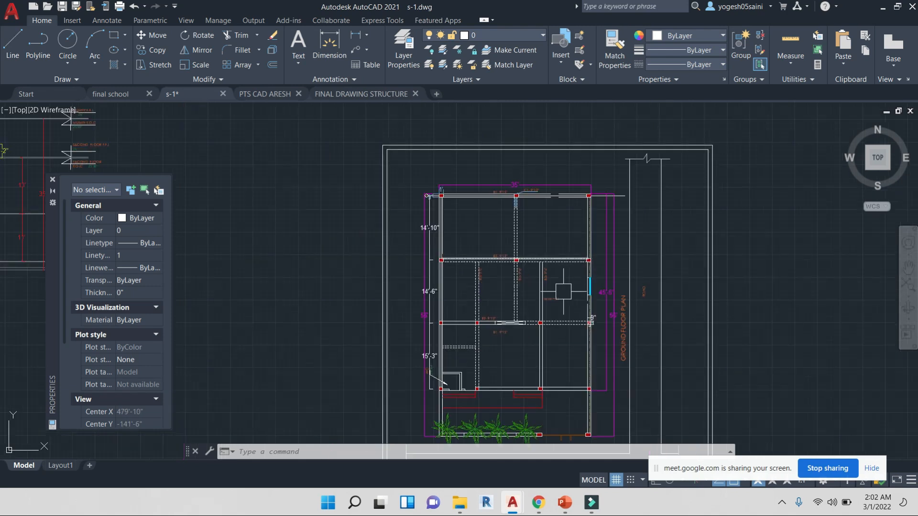
Set the linetype of the crossed beam lines between the columns to DASHED
{"action": "scroll", "coordinate": [523, 328], "scroll_direction": "up", "scroll_amount": 10}
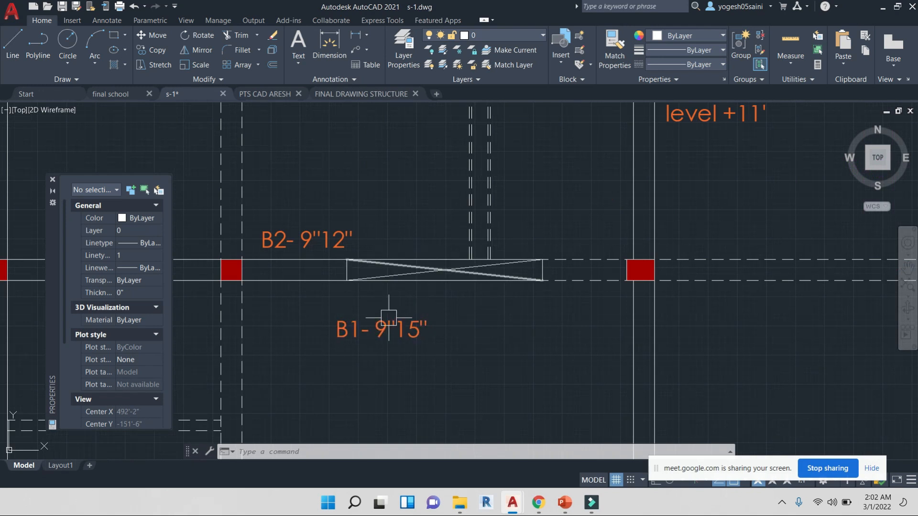
{"action": "left_click", "coordinate": [456, 302]}
{"action": "left_click", "coordinate": [415, 238]}
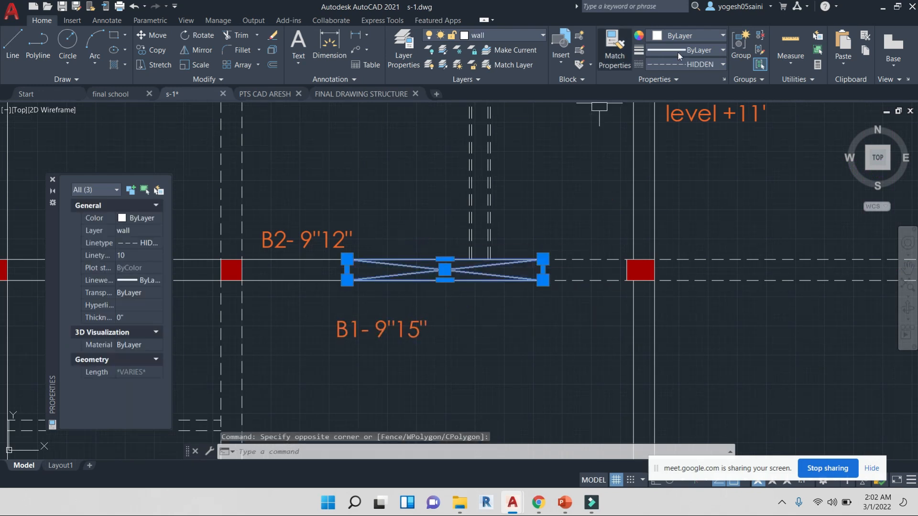
{"action": "left_click", "coordinate": [712, 64]}
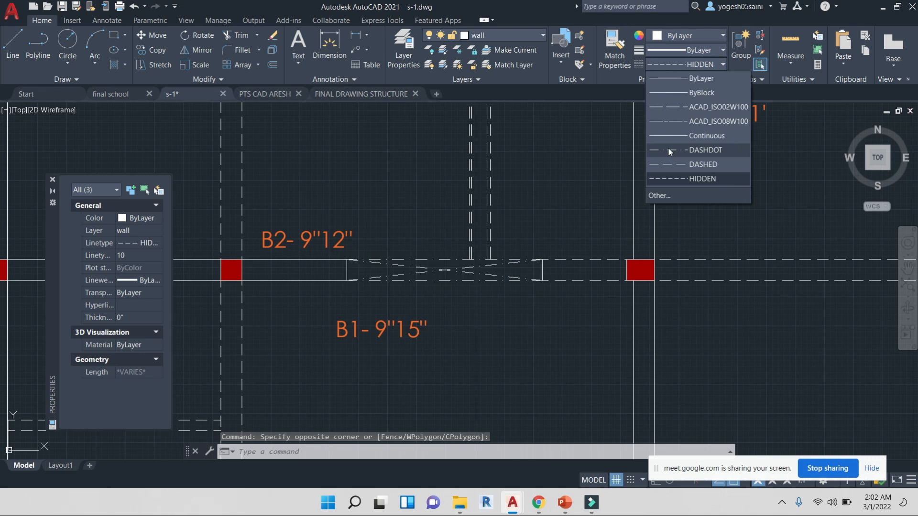
{"action": "left_click", "coordinate": [668, 163]}
{"action": "key", "text": "Escape"}
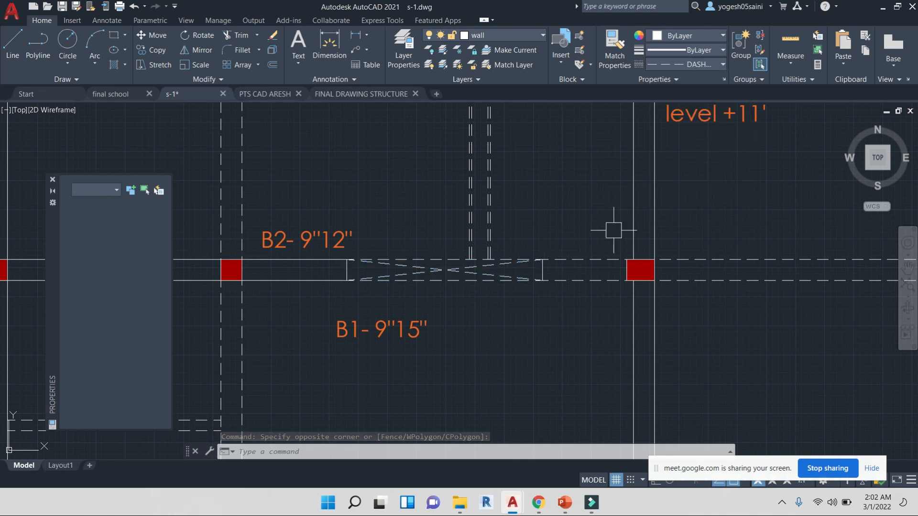
{"action": "key", "text": "Escape"}
{"action": "key", "text": "Escape"}
{"action": "key", "text": "Escape"}
Change the linetype of the two red lines above the front planters to DASHED
{"action": "scroll", "coordinate": [550, 205], "scroll_direction": "down", "scroll_amount": 5}
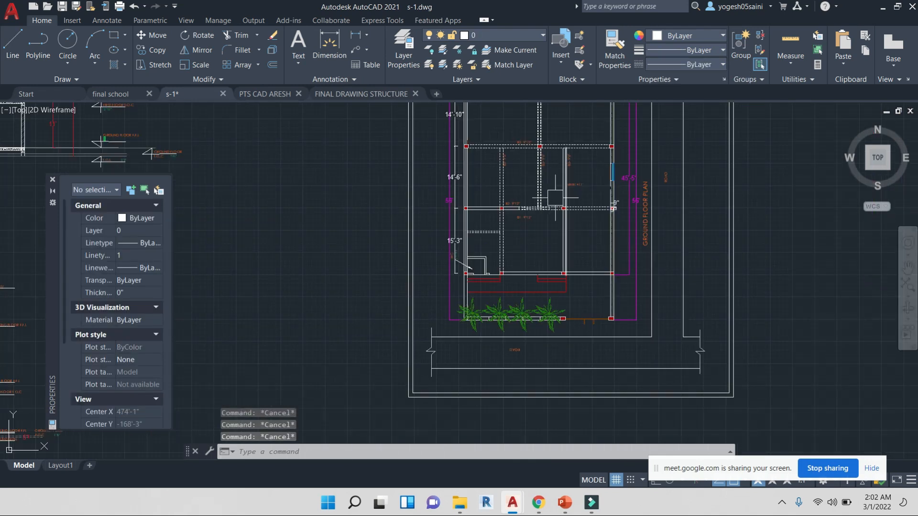
{"action": "scroll", "coordinate": [555, 197], "scroll_direction": "up", "scroll_amount": 7}
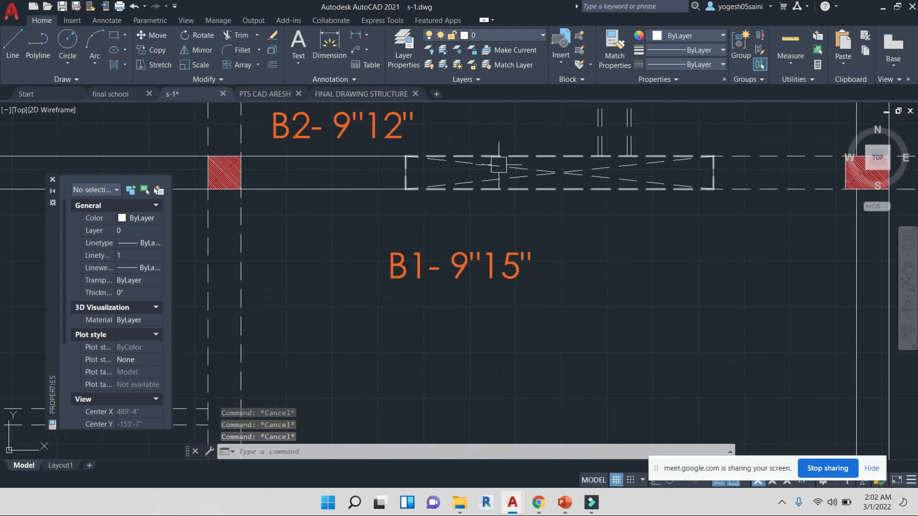
{"action": "mouse_move", "coordinate": [531, 169]}
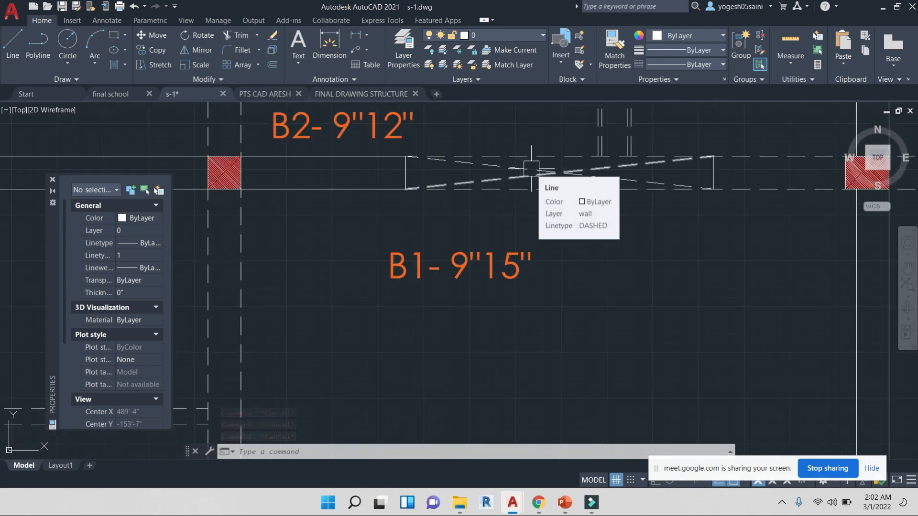
{"action": "scroll", "coordinate": [531, 169], "scroll_direction": "down", "scroll_amount": 8}
{"action": "middle_click_drag", "start_coordinate": [551, 219], "coordinate": [377, 155]}
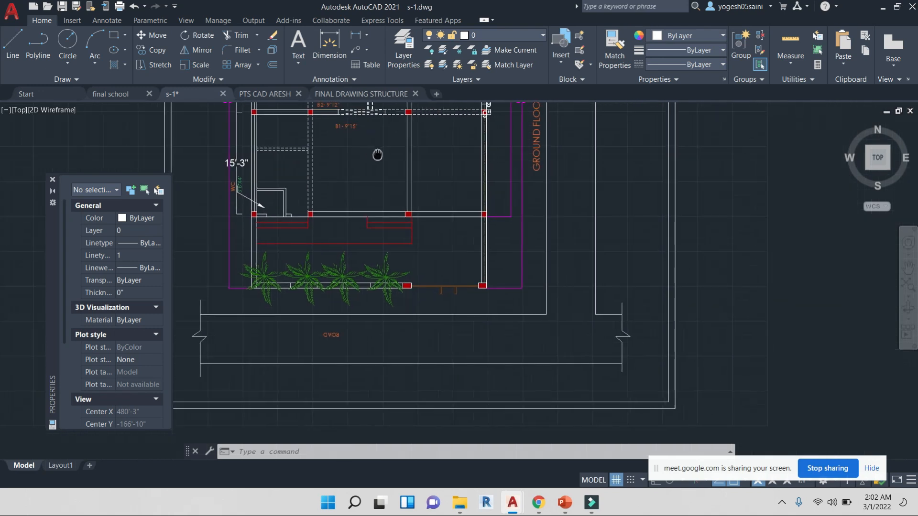
{"action": "scroll", "coordinate": [336, 249], "scroll_direction": "up", "scroll_amount": 4}
{"action": "middle_click_drag", "start_coordinate": [503, 243], "coordinate": [646, 209]}
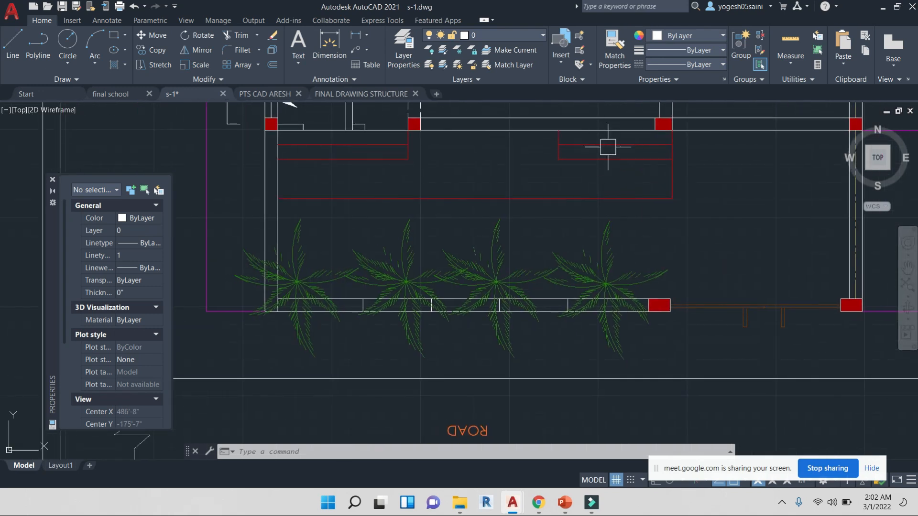
{"action": "left_click", "coordinate": [696, 210]}
{"action": "left_click", "coordinate": [651, 189]}
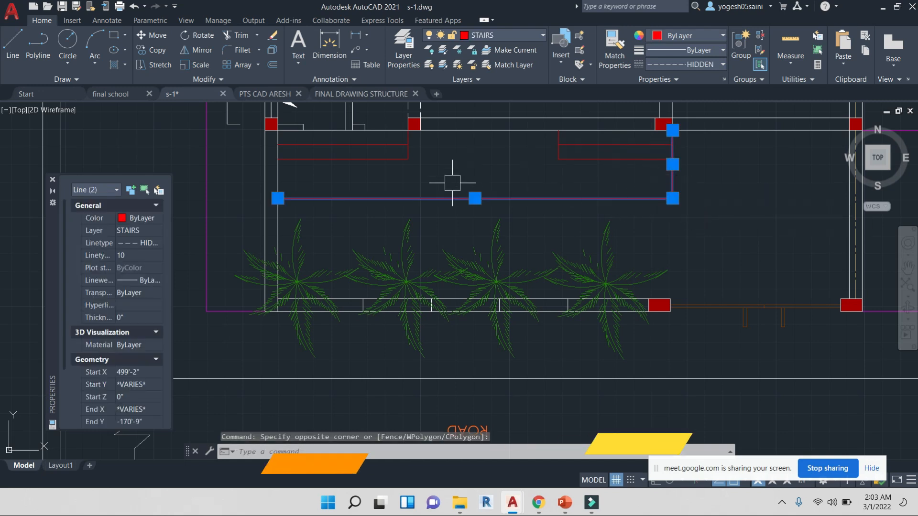
{"action": "left_click", "coordinate": [708, 64]}
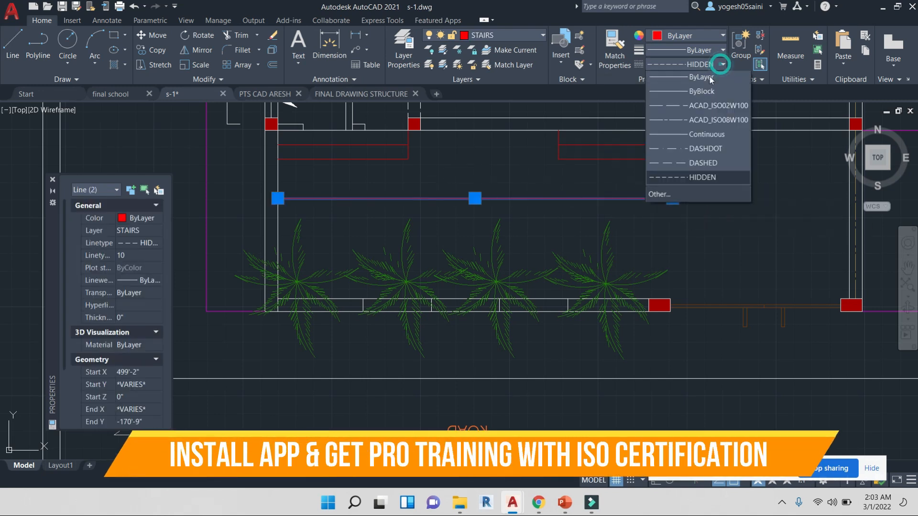
{"action": "left_click", "coordinate": [682, 166]}
{"action": "key", "text": "Escape"}
{"action": "key", "text": "Escape"}
Review the elevation's level annotations and the other floor plans laid out in the drawing
{"action": "scroll", "coordinate": [715, 222], "scroll_direction": "down", "scroll_amount": 8}
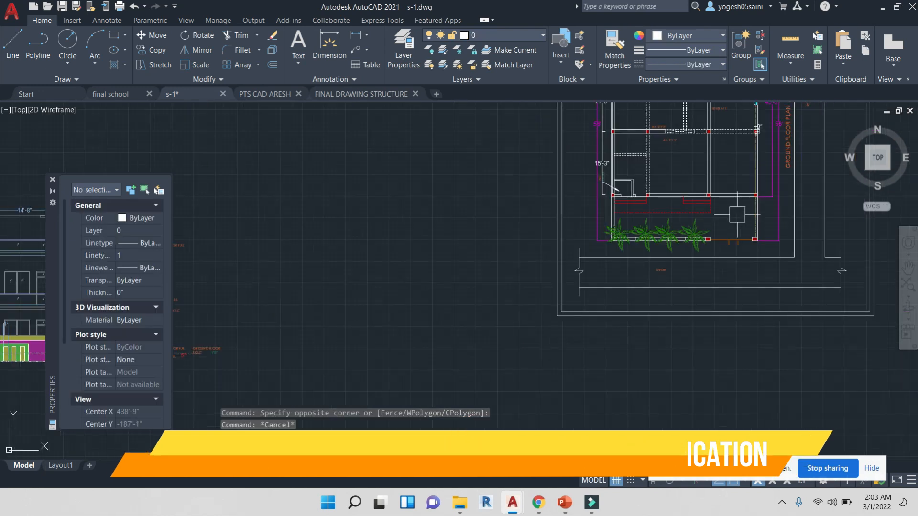
{"action": "scroll", "coordinate": [550, 263], "scroll_direction": "up", "scroll_amount": 5}
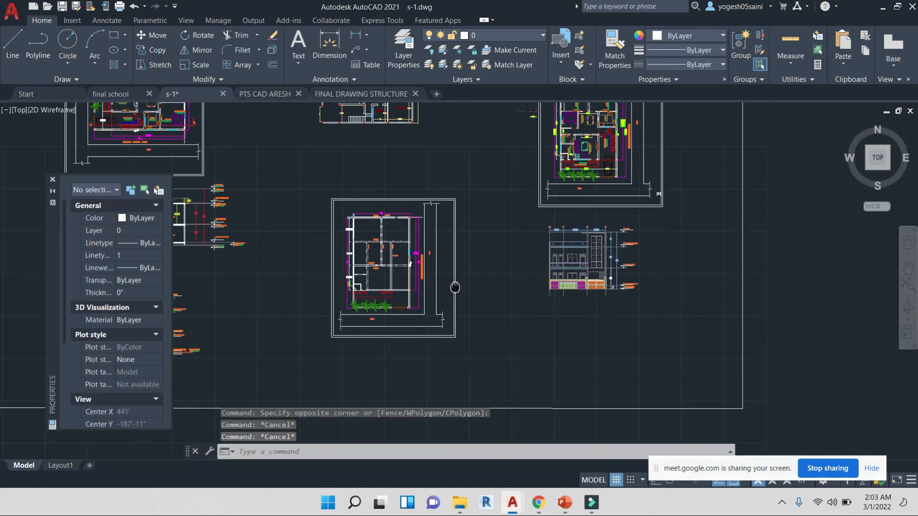
{"action": "scroll", "coordinate": [519, 271], "scroll_direction": "up", "scroll_amount": 3}
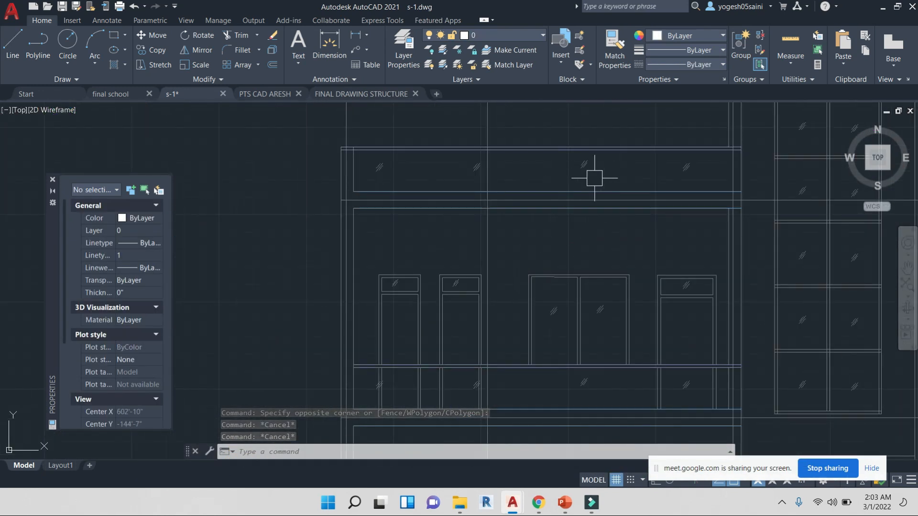
{"action": "scroll", "coordinate": [646, 172], "scroll_direction": "up", "scroll_amount": 2}
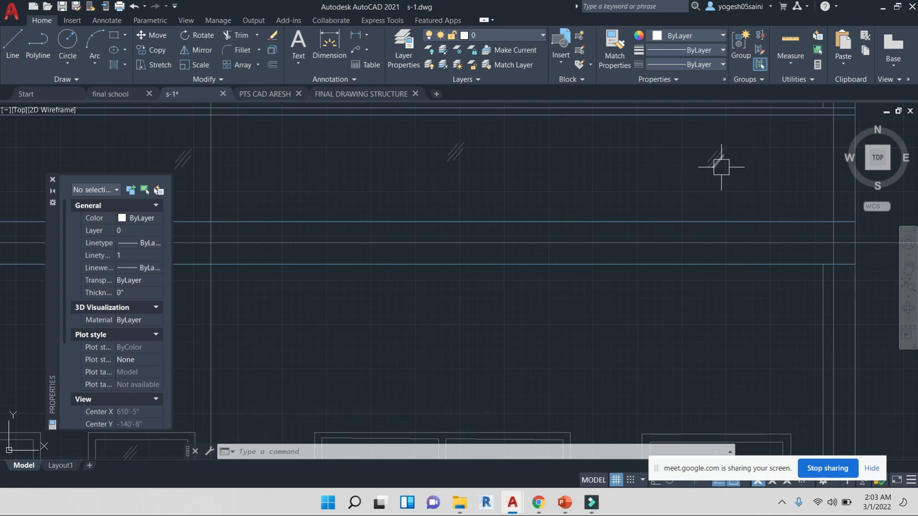
{"action": "scroll", "coordinate": [713, 148], "scroll_direction": "down", "scroll_amount": 3}
{"action": "scroll", "coordinate": [752, 262], "scroll_direction": "down", "scroll_amount": 3}
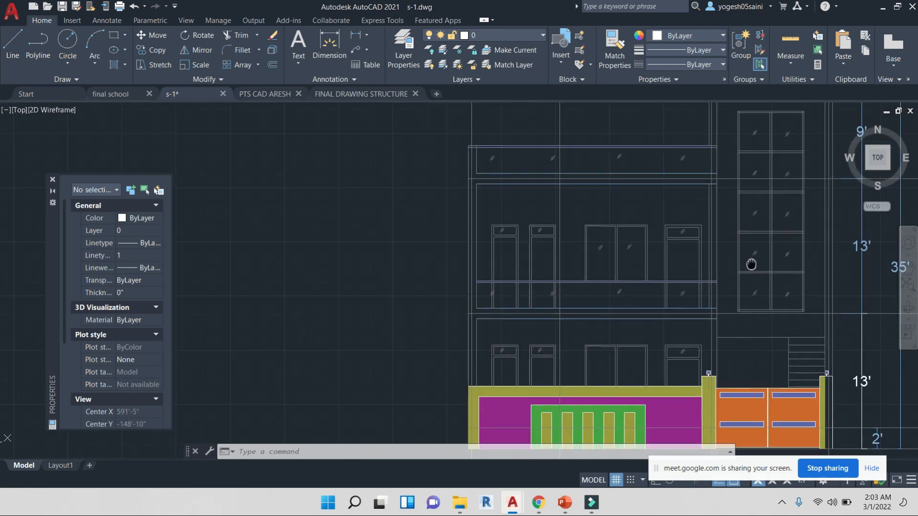
{"action": "middle_click_drag", "start_coordinate": [611, 179], "coordinate": [520, 206]}
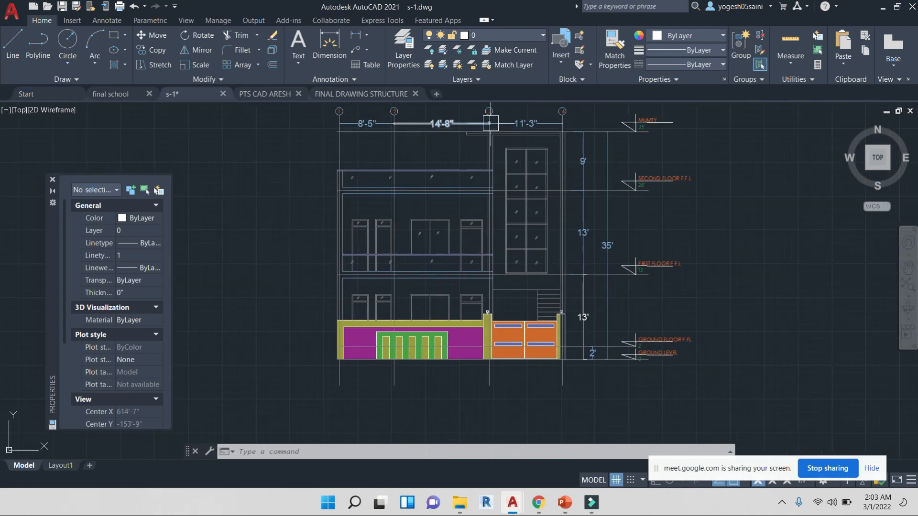
{"action": "scroll", "coordinate": [584, 137], "scroll_direction": "down", "scroll_amount": 4}
{"action": "scroll", "coordinate": [576, 139], "scroll_direction": "up", "scroll_amount": 10}
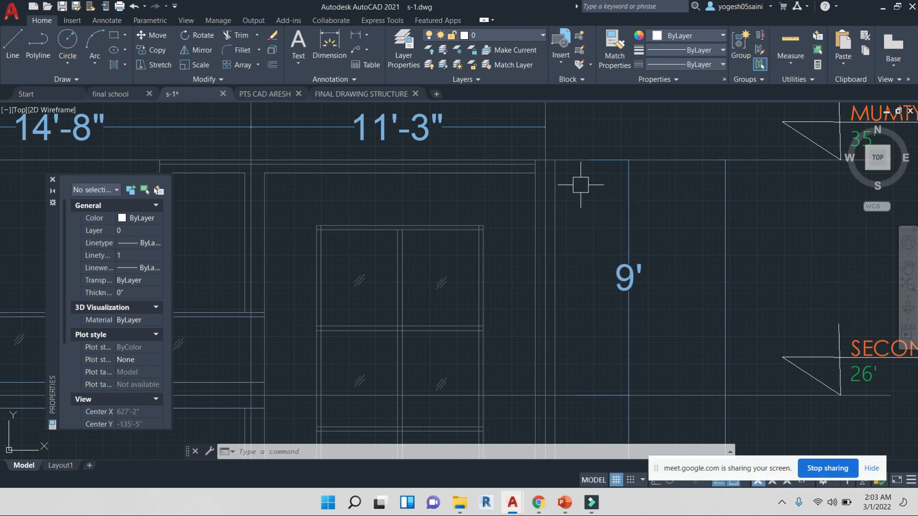
{"action": "scroll", "coordinate": [580, 185], "scroll_direction": "down", "scroll_amount": 2}
{"action": "scroll", "coordinate": [581, 184], "scroll_direction": "down", "scroll_amount": 8}
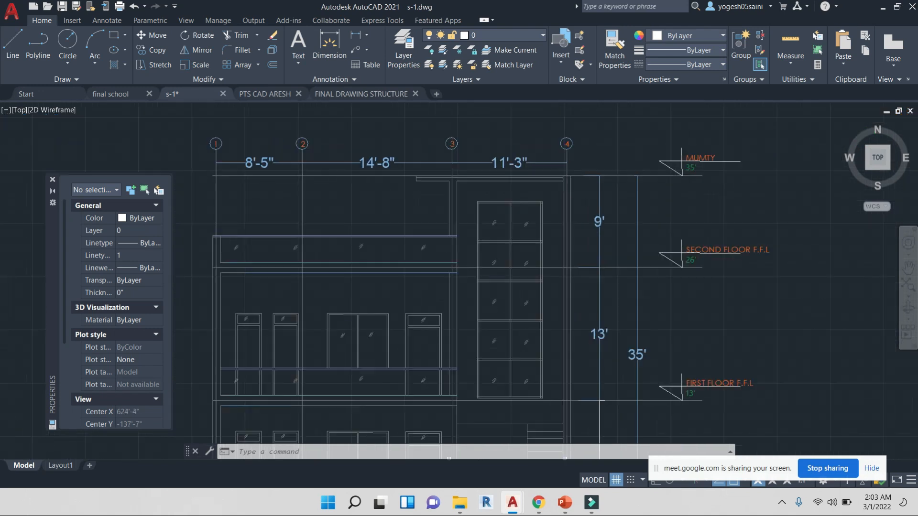
{"action": "middle_click_drag", "start_coordinate": [612, 179], "coordinate": [430, 298]}
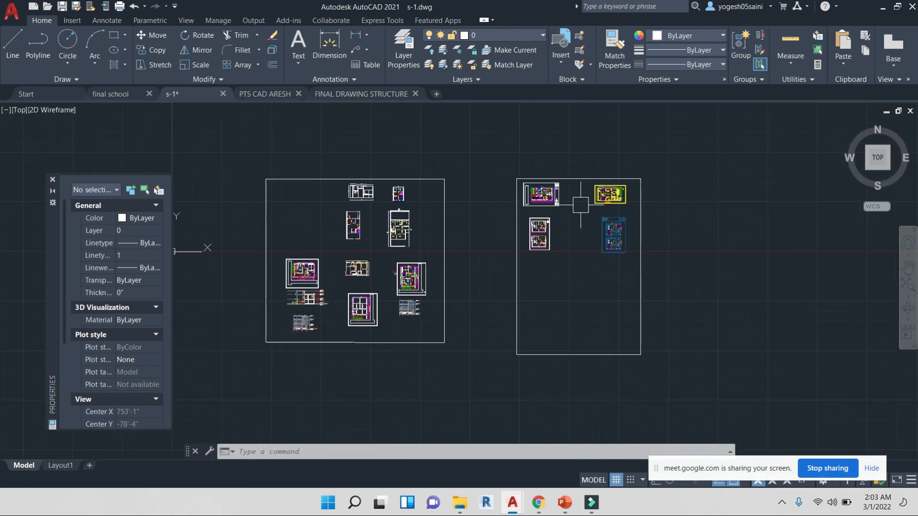
{"action": "scroll", "coordinate": [540, 237], "scroll_direction": "up", "scroll_amount": 8}
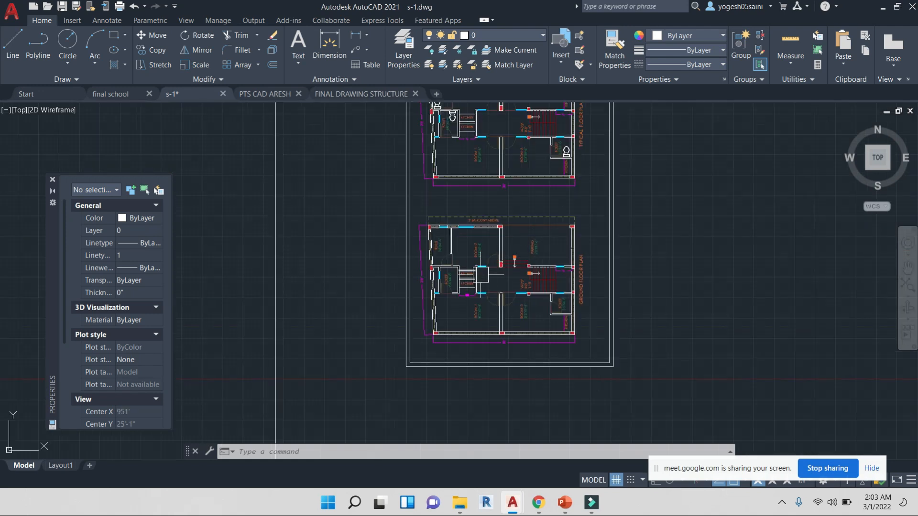
{"action": "scroll", "coordinate": [480, 274], "scroll_direction": "up", "scroll_amount": 5}
{"action": "scroll", "coordinate": [333, 126], "scroll_direction": "down", "scroll_amount": 3}
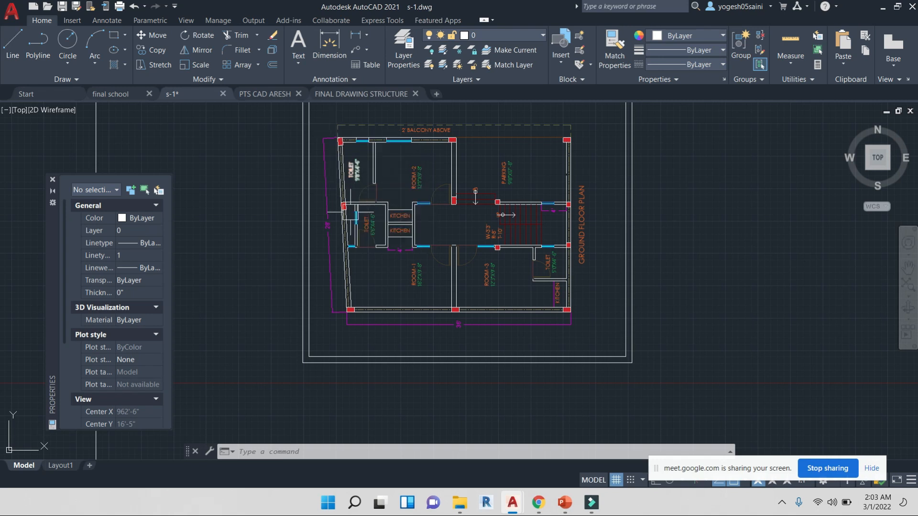
{"action": "scroll", "coordinate": [339, 141], "scroll_direction": "up", "scroll_amount": 2}
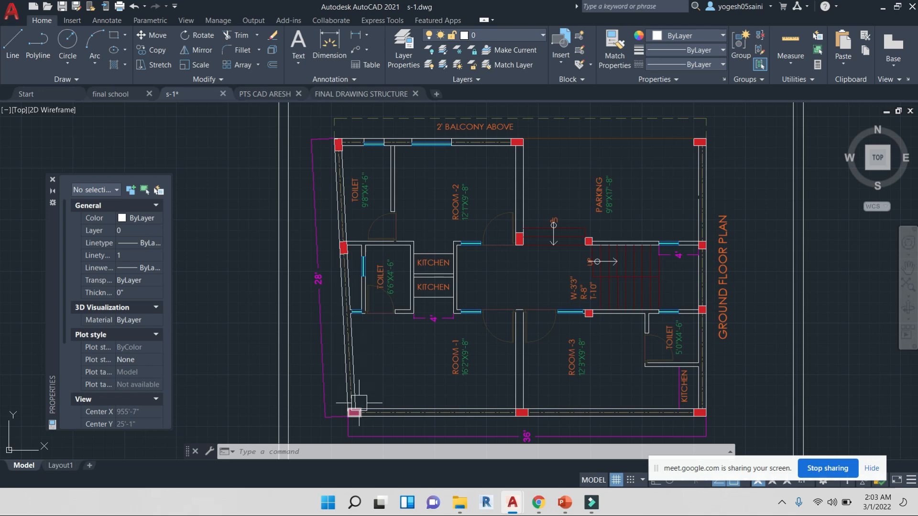
{"action": "scroll", "coordinate": [360, 299], "scroll_direction": "up", "scroll_amount": 4}
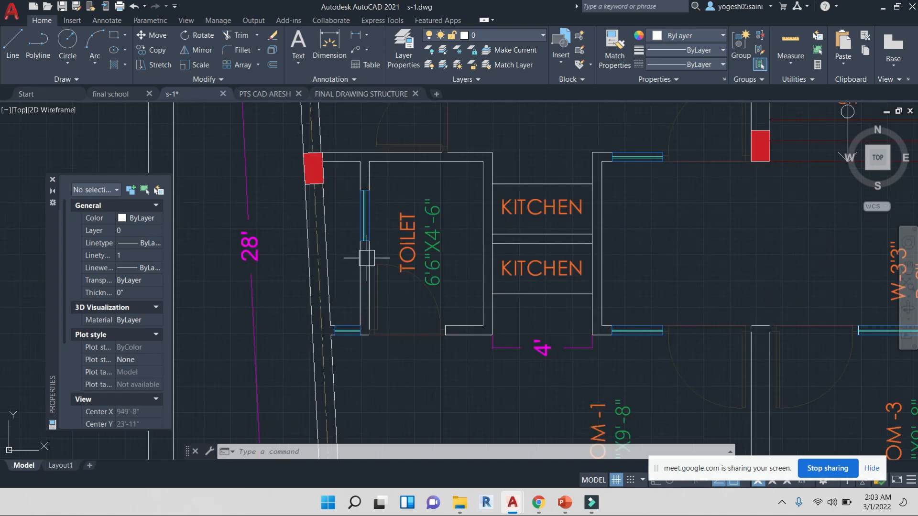
{"action": "scroll", "coordinate": [421, 189], "scroll_direction": "down", "scroll_amount": 6}
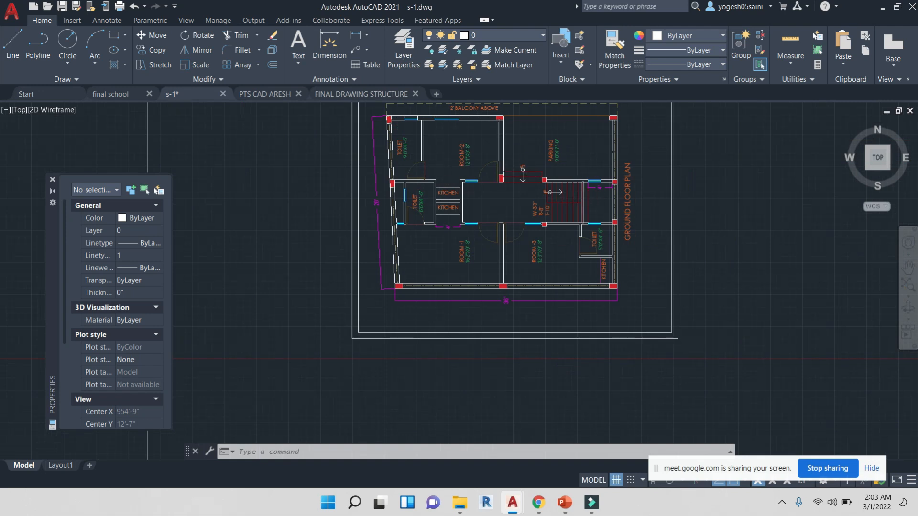
{"action": "scroll", "coordinate": [577, 192], "scroll_direction": "up", "scroll_amount": 2}
{"action": "scroll", "coordinate": [549, 211], "scroll_direction": "down", "scroll_amount": 10}
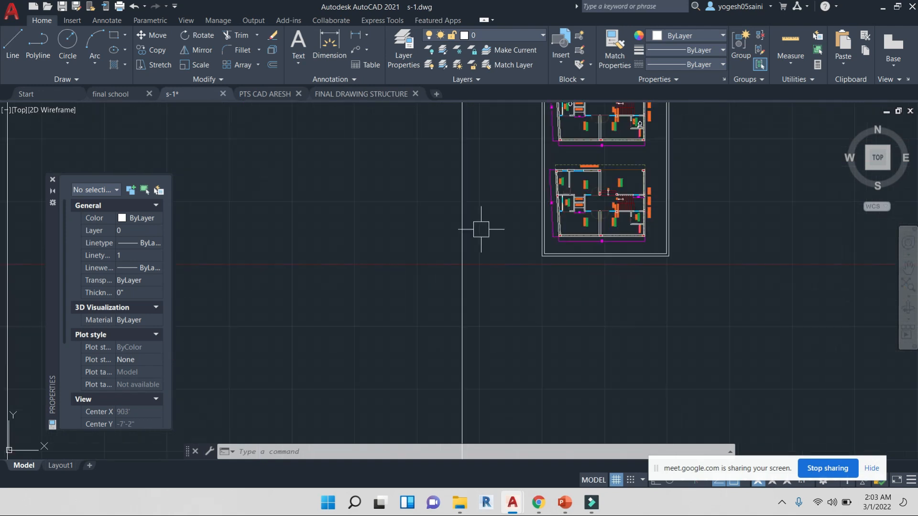
{"action": "scroll", "coordinate": [219, 267], "scroll_direction": "up", "scroll_amount": 10}
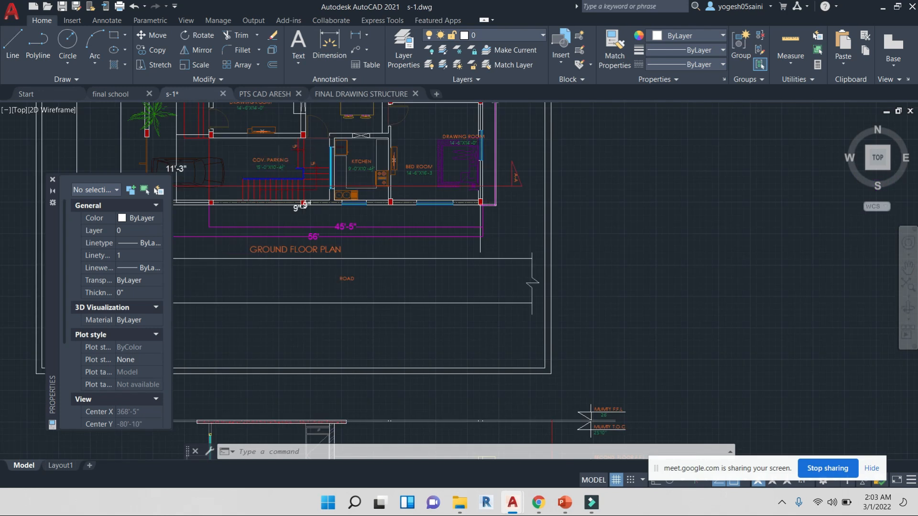
{"action": "scroll", "coordinate": [636, 247], "scroll_direction": "down", "scroll_amount": 7}
{"action": "middle_click_drag", "start_coordinate": [901, 173], "coordinate": [518, 285]}
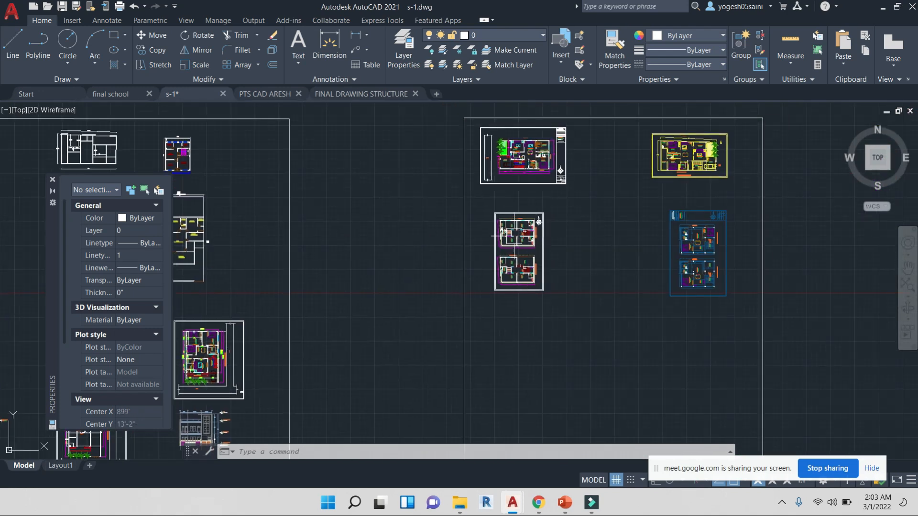
{"action": "scroll", "coordinate": [525, 230], "scroll_direction": "up", "scroll_amount": 6}
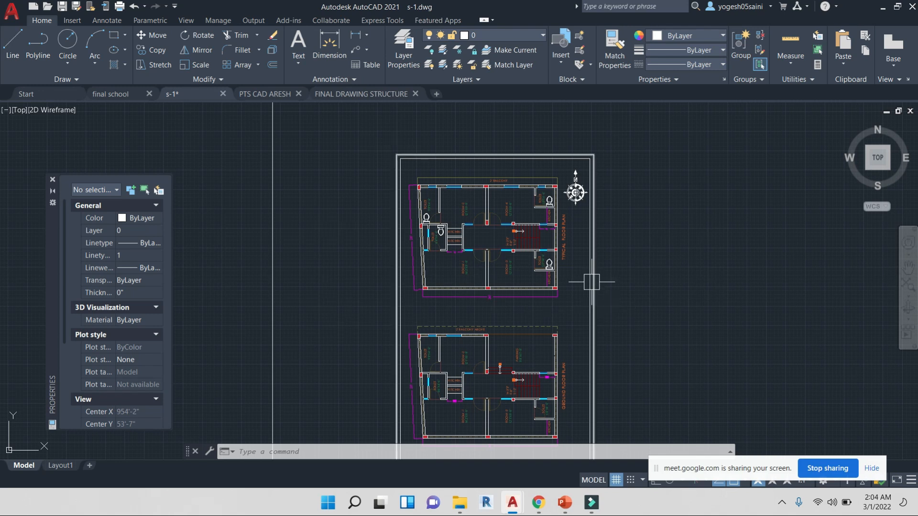
{"action": "scroll", "coordinate": [593, 278], "scroll_direction": "down", "scroll_amount": 5}
{"action": "middle_click_drag", "start_coordinate": [594, 277], "coordinate": [472, 272]}
{"action": "scroll", "coordinate": [546, 300], "scroll_direction": "up", "scroll_amount": 3}
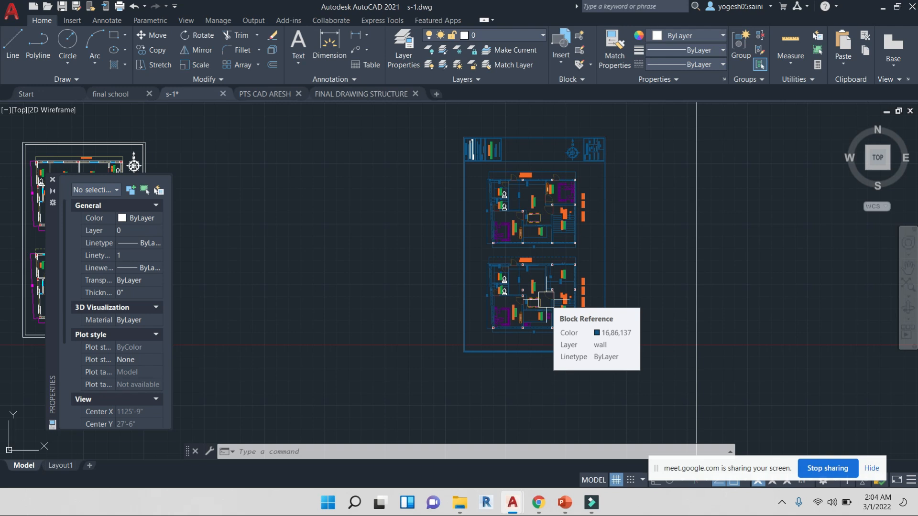
{"action": "scroll", "coordinate": [551, 191], "scroll_direction": "down", "scroll_amount": 4}
Switch to the final school drawing and browse its presentation plan, elevation and classroom layout
{"action": "left_click", "coordinate": [115, 94]}
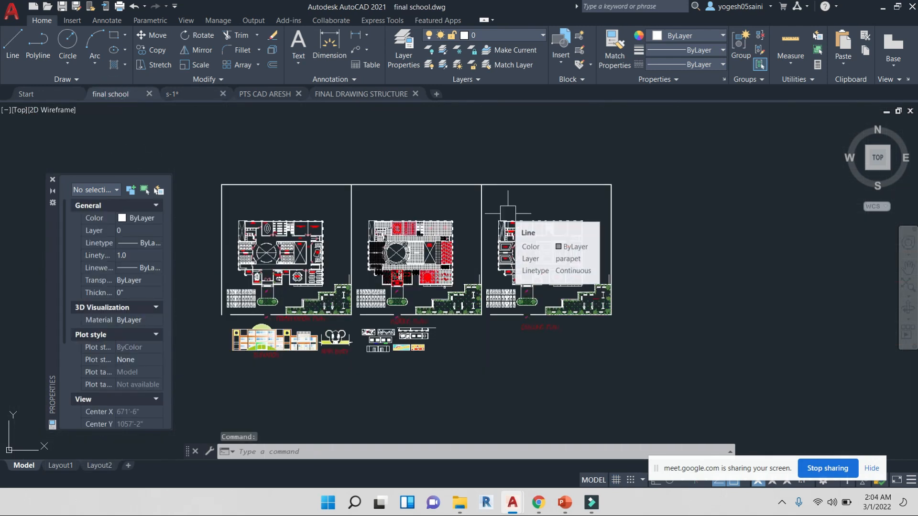
{"action": "middle_click_drag", "start_coordinate": [320, 325], "coordinate": [439, 293]}
{"action": "scroll", "coordinate": [439, 292], "scroll_direction": "up", "scroll_amount": 8}
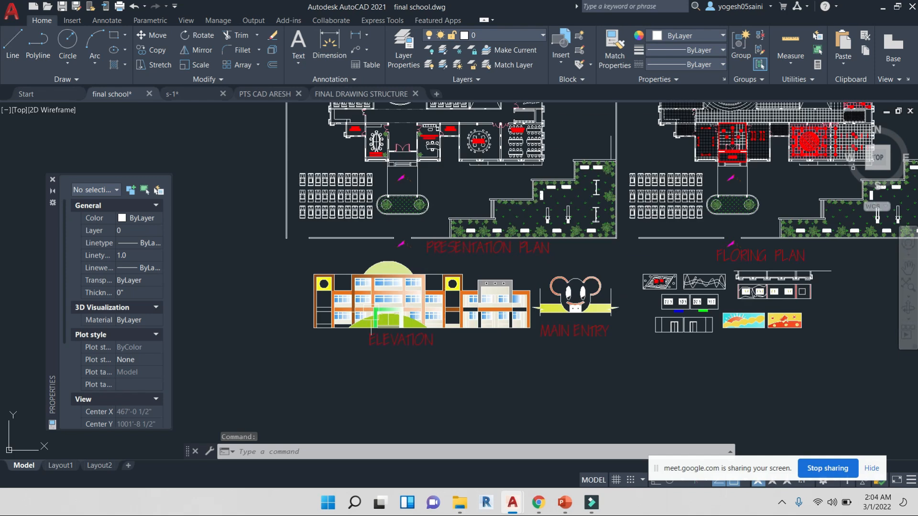
{"action": "scroll", "coordinate": [459, 282], "scroll_direction": "down", "scroll_amount": 3}
{"action": "scroll", "coordinate": [320, 213], "scroll_direction": "up", "scroll_amount": 5}
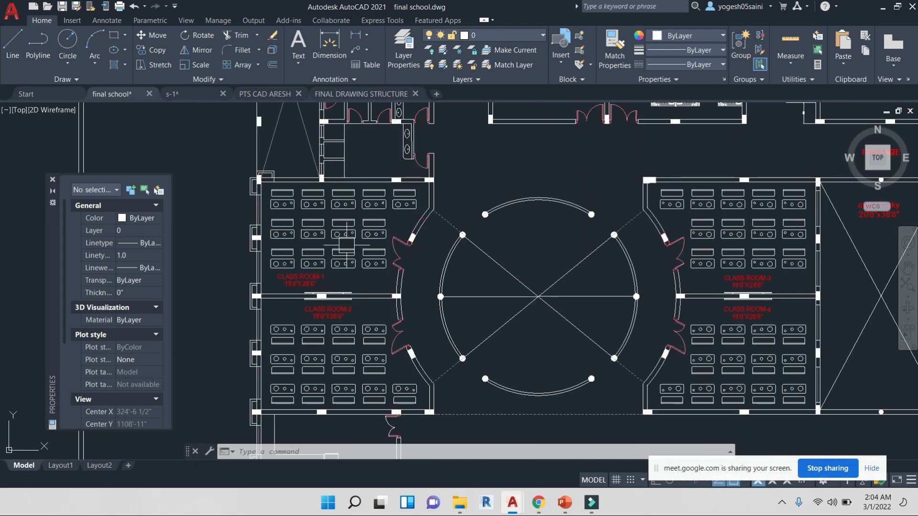
{"action": "middle_click_drag", "start_coordinate": [742, 287], "coordinate": [706, 287]}
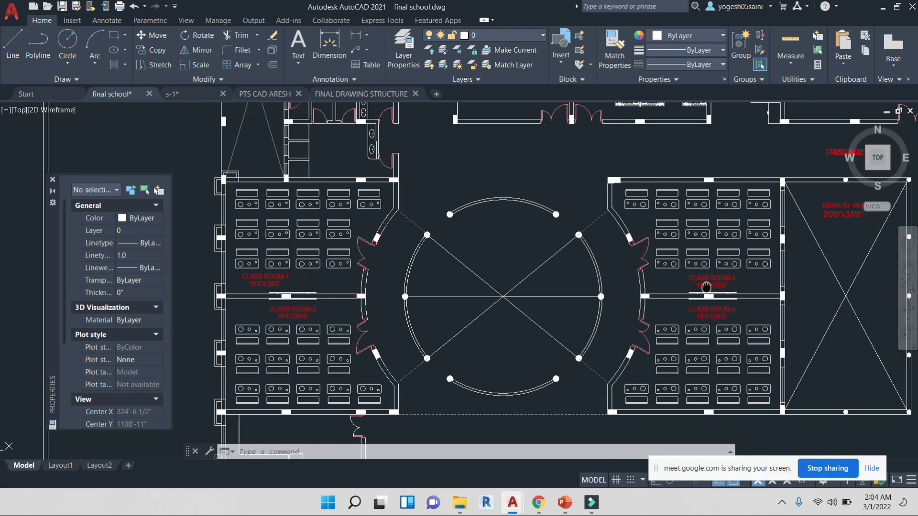
{"action": "scroll", "coordinate": [568, 313], "scroll_direction": "down", "scroll_amount": 3}
{"action": "scroll", "coordinate": [427, 174], "scroll_direction": "up", "scroll_amount": 2}
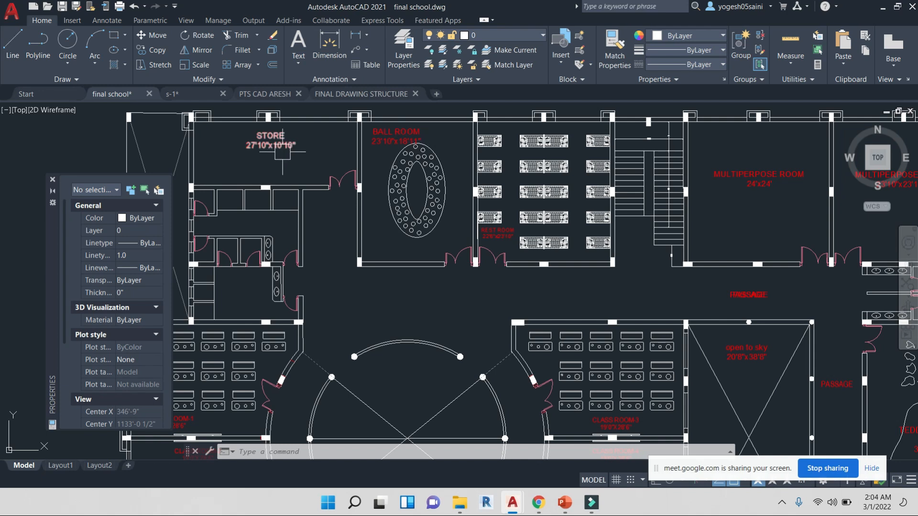
Browse the ground floor plan's rooms, passage, open-to-sky court and play hall
{"action": "middle_click_drag", "start_coordinate": [251, 280], "coordinate": [336, 272]}
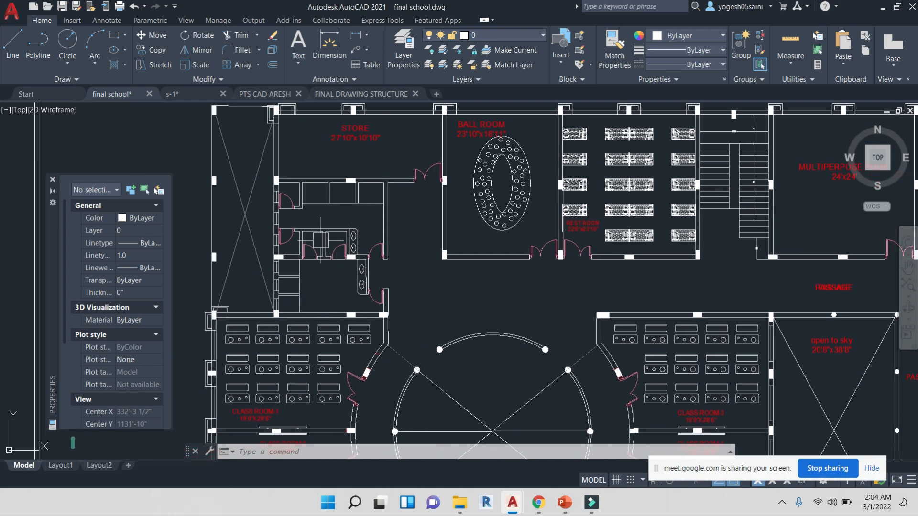
{"action": "middle_click_drag", "start_coordinate": [619, 276], "coordinate": [358, 276]}
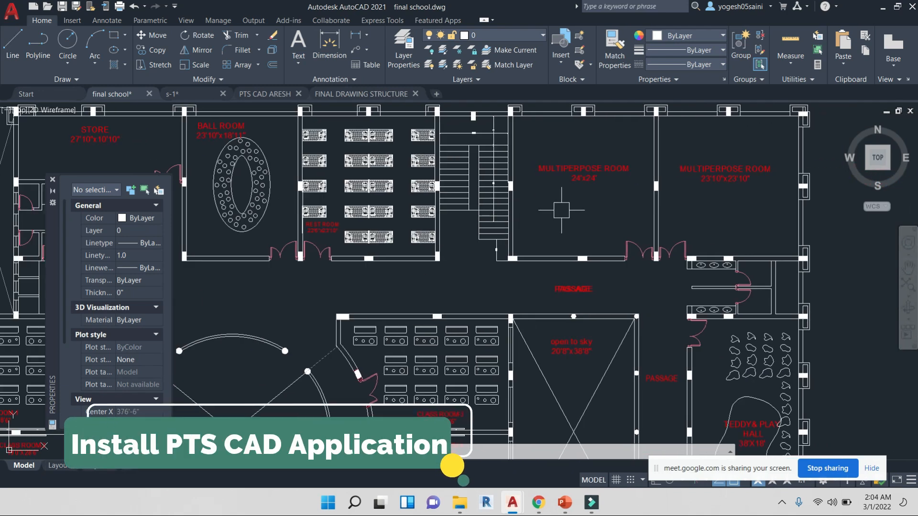
{"action": "middle_click_drag", "start_coordinate": [593, 205], "coordinate": [581, 204]}
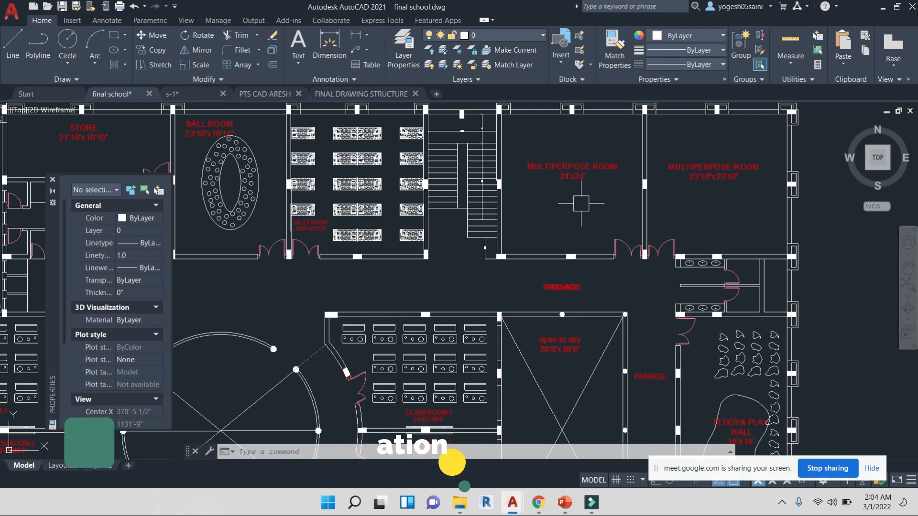
{"action": "scroll", "coordinate": [664, 260], "scroll_direction": "up", "scroll_amount": 6}
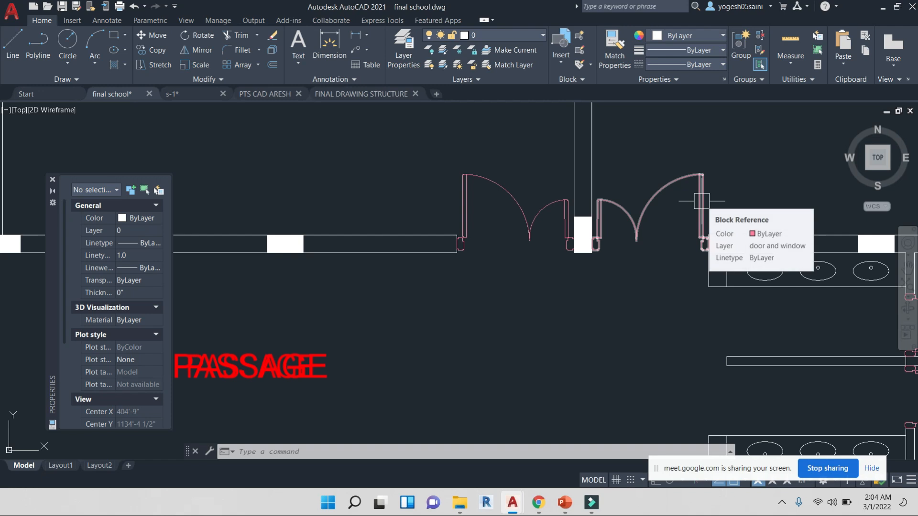
{"action": "middle_click_drag", "start_coordinate": [688, 342], "coordinate": [427, 297]}
{"action": "mouse_move", "coordinate": [532, 281]}
{"action": "middle_mouse_down"}
{"action": "mouse_move", "coordinate": [531, 268]}
{"action": "mouse_move", "coordinate": [433, 213]}
{"action": "middle_mouse_up"}
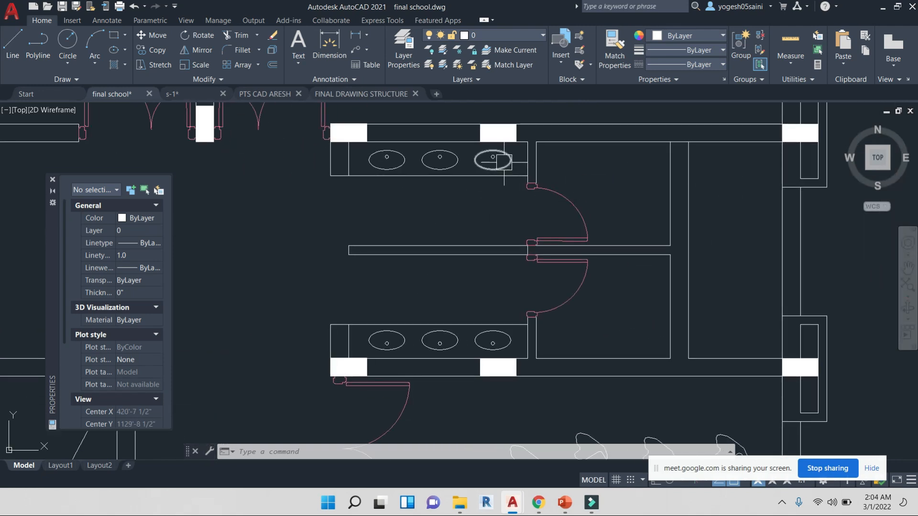
{"action": "scroll", "coordinate": [471, 179], "scroll_direction": "down", "scroll_amount": 5}
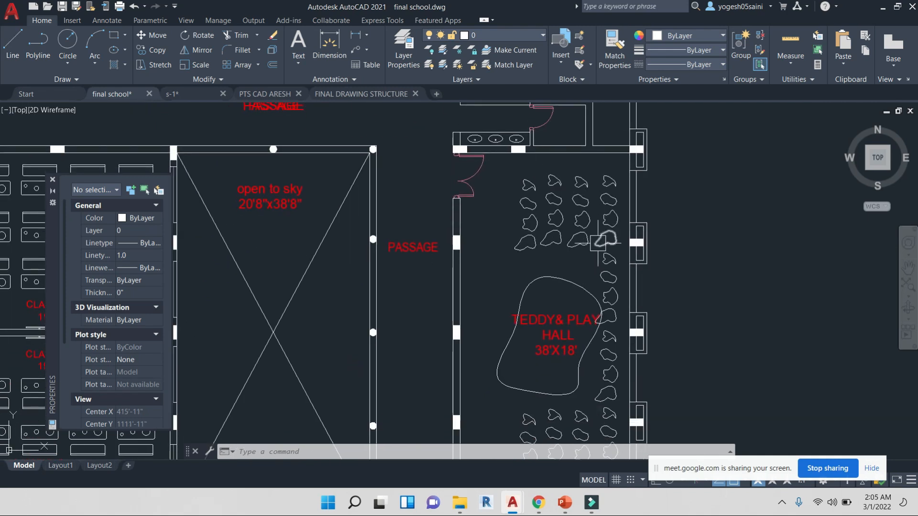
{"action": "scroll", "coordinate": [587, 225], "scroll_direction": "down", "scroll_amount": 2}
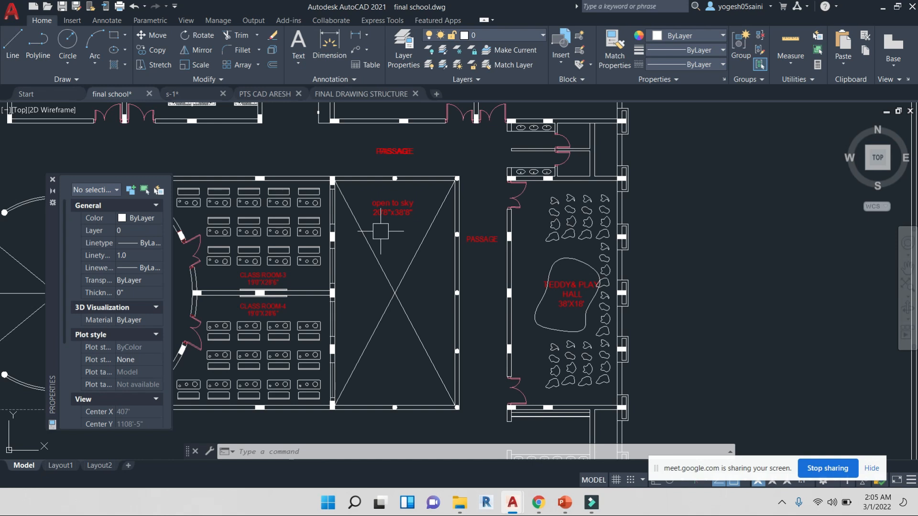
{"action": "scroll", "coordinate": [380, 232], "scroll_direction": "down", "scroll_amount": 2}
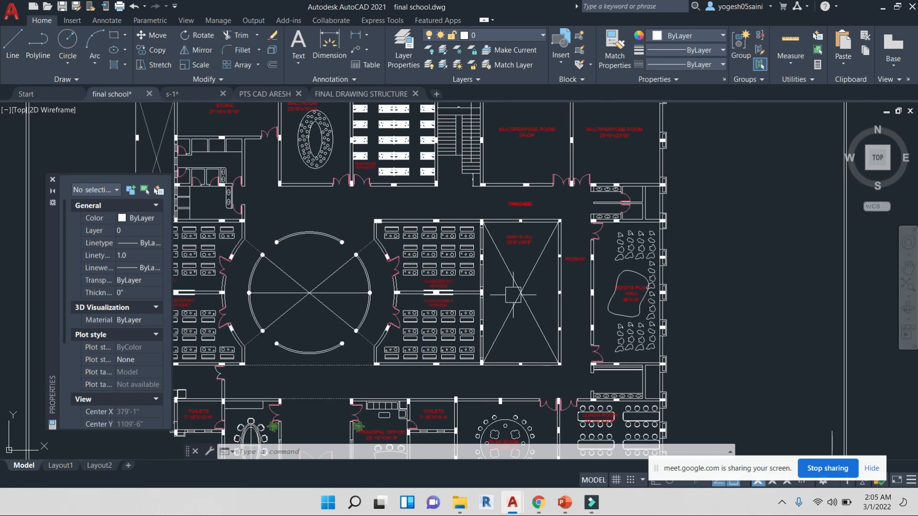
Switch to the browser video call and admit all waiting participants
{"action": "left_click", "coordinate": [538, 502]}
{"action": "double_click", "coordinate": [588, 113]}
{"action": "left_click", "coordinate": [588, 135]}
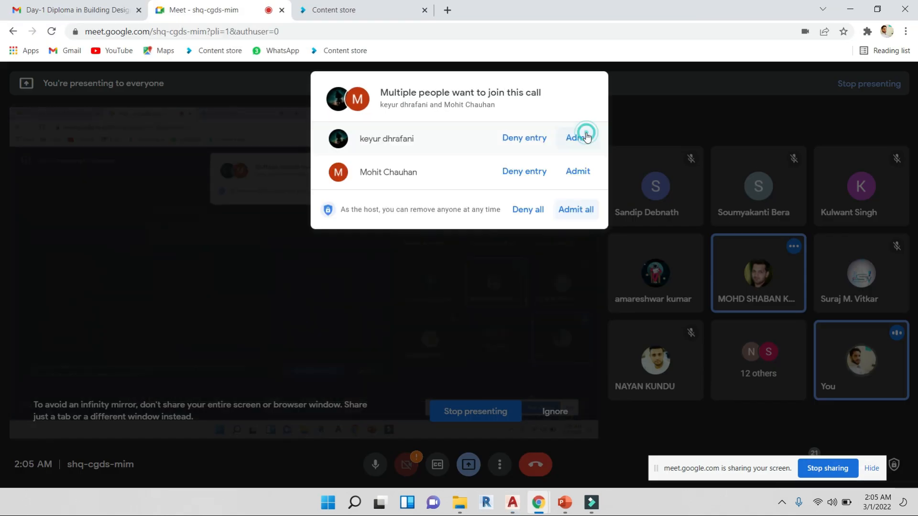
{"action": "left_click", "coordinate": [573, 210]}
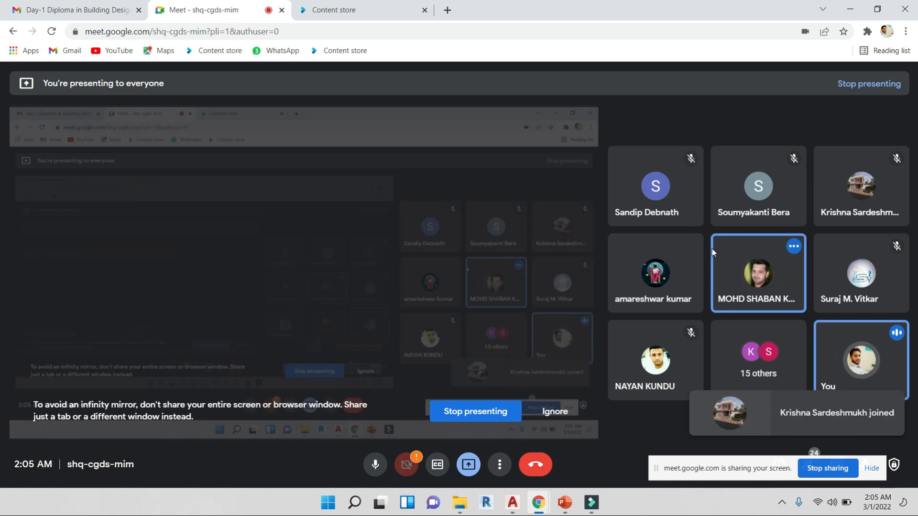
Return to the drawing and open a garden tree block in the presentation plan for reference editing
{"action": "key", "text": "alt+Tab"}
{"action": "scroll", "coordinate": [447, 298], "scroll_direction": "up", "scroll_amount": 4}
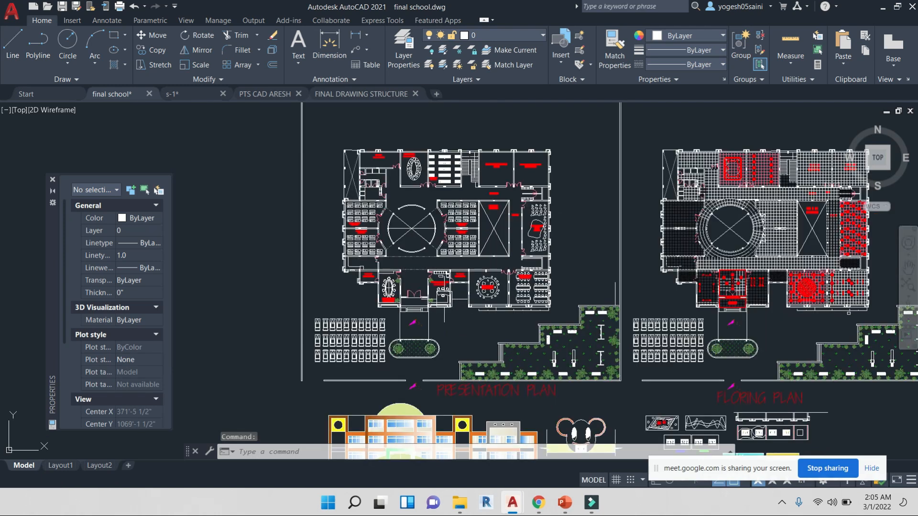
{"action": "scroll", "coordinate": [674, 243], "scroll_direction": "up", "scroll_amount": 2}
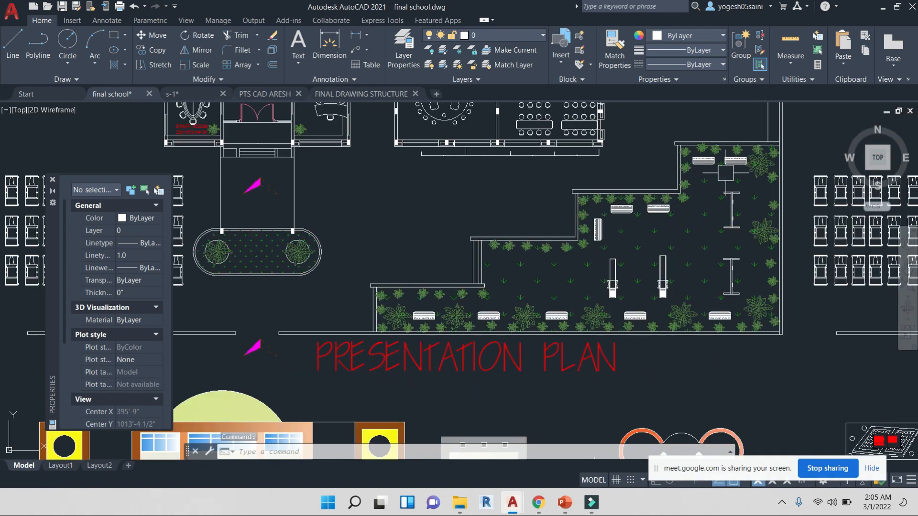
{"action": "scroll", "coordinate": [598, 320], "scroll_direction": "up", "scroll_amount": 3}
{"action": "left_click", "coordinate": [598, 319]}
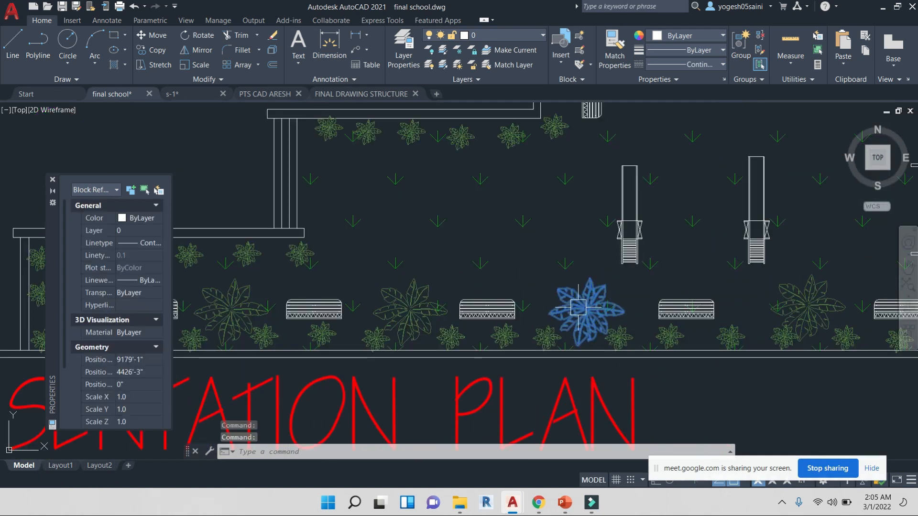
{"action": "middle_click_drag", "start_coordinate": [619, 290], "coordinate": [604, 264]}
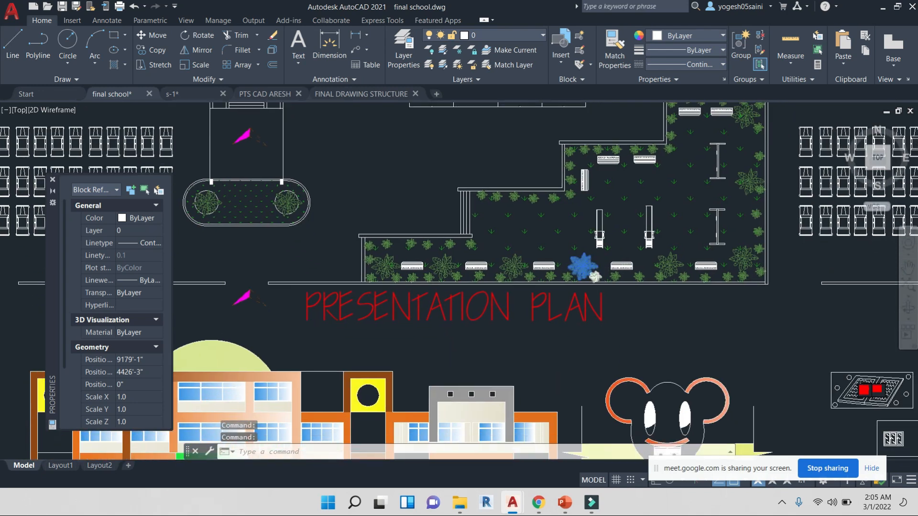
{"action": "scroll", "coordinate": [540, 255], "scroll_direction": "up", "scroll_amount": 5}
{"action": "scroll", "coordinate": [592, 222], "scroll_direction": "down", "scroll_amount": 4}
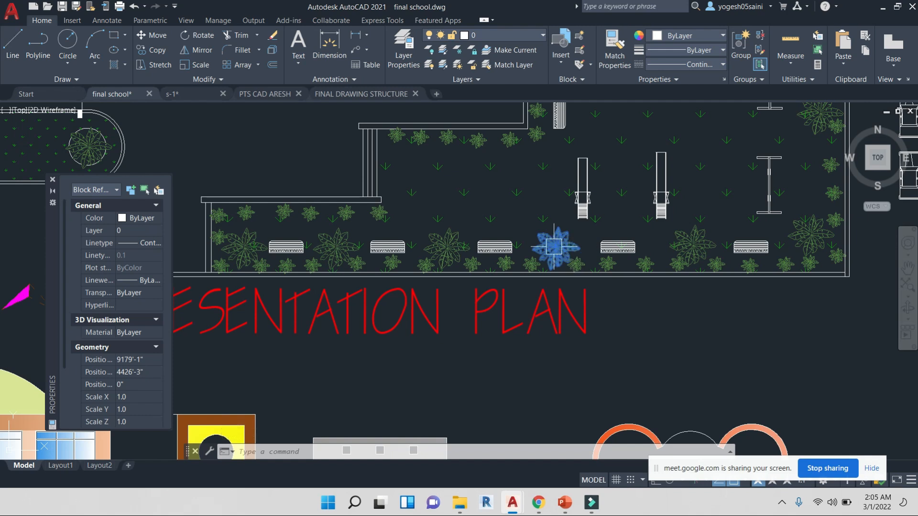
{"action": "right_click", "coordinate": [554, 246]}
{"action": "left_click", "coordinate": [616, 201]}
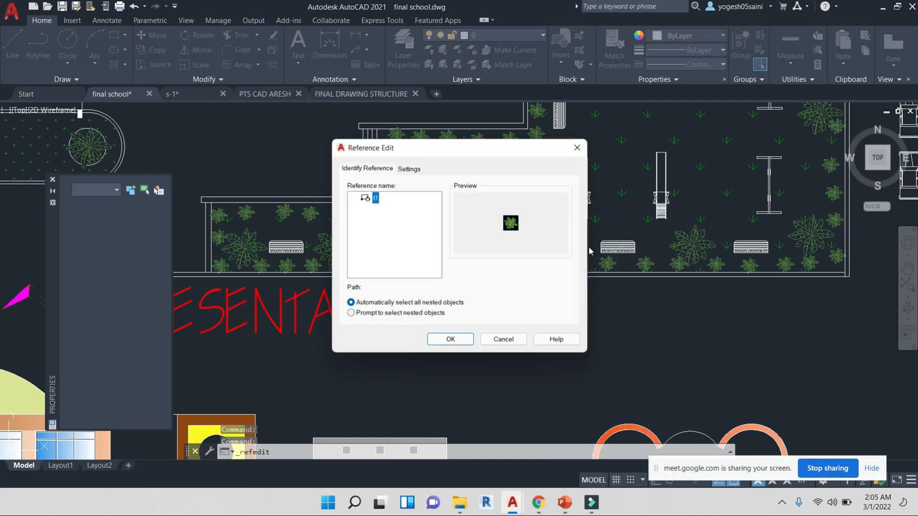
{"action": "left_click", "coordinate": [451, 339]}
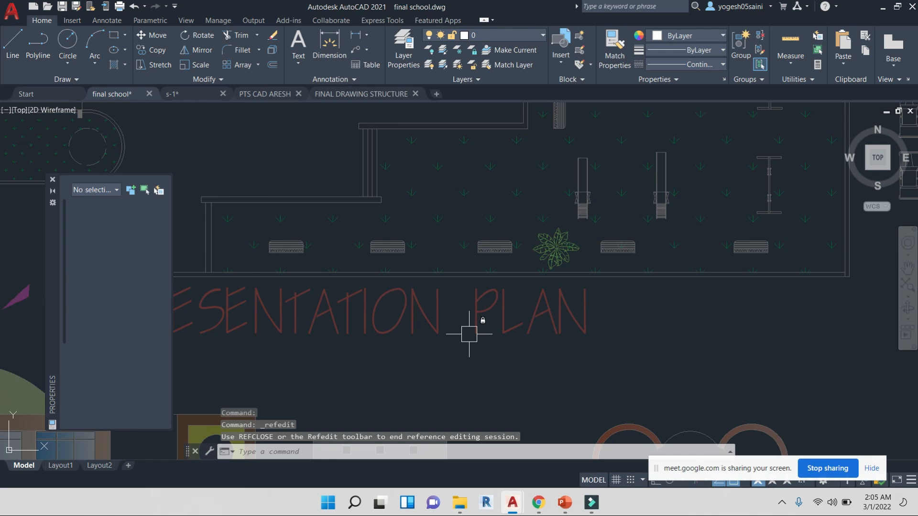
Draw a circle of about 4'-1" radius centred on the tree inside the block
{"action": "scroll", "coordinate": [575, 252], "scroll_direction": "up", "scroll_amount": 5}
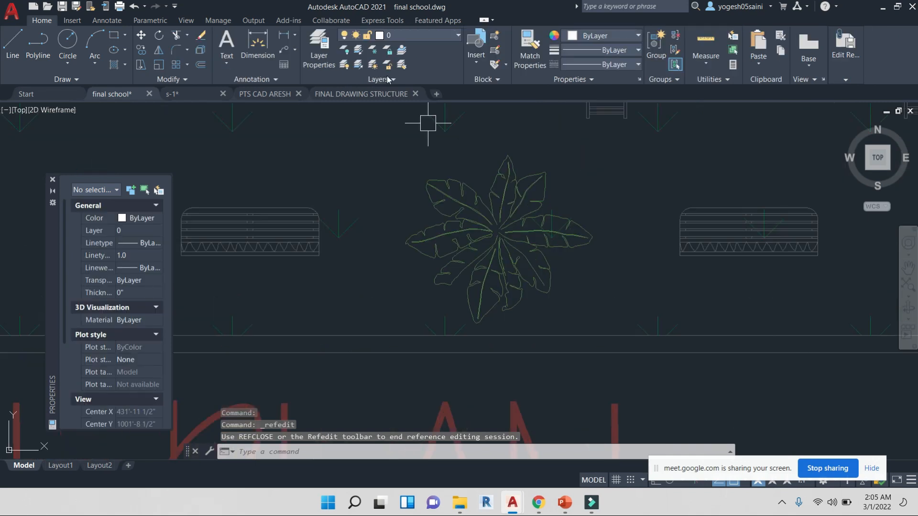
{"action": "left_click", "coordinate": [67, 41]}
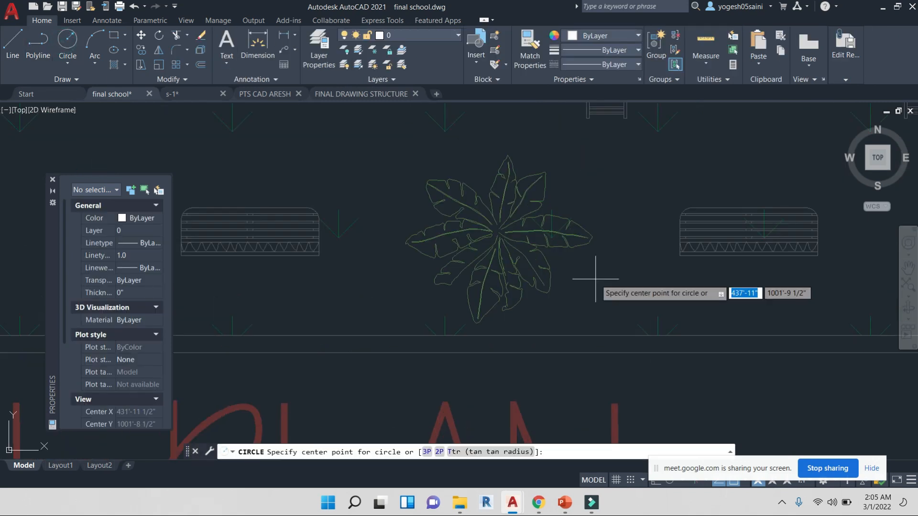
{"action": "left_click", "coordinate": [493, 231]}
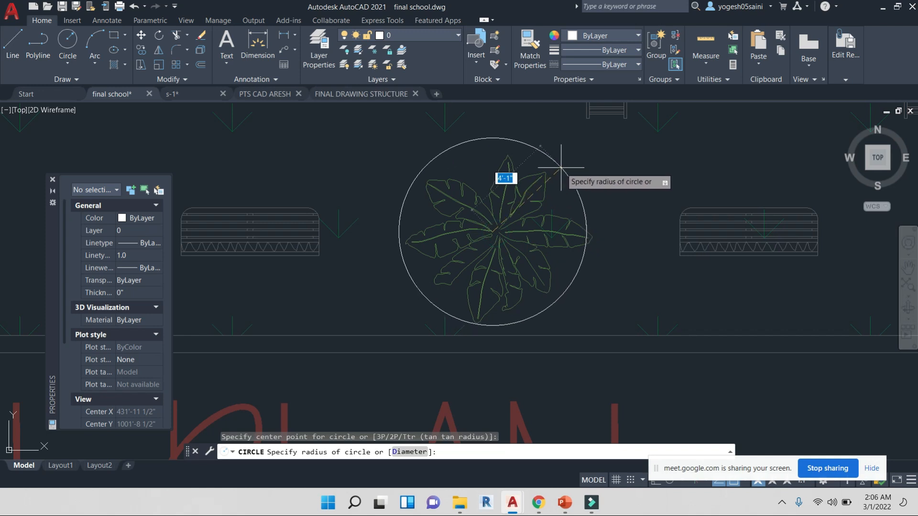
{"action": "left_click", "coordinate": [565, 174]}
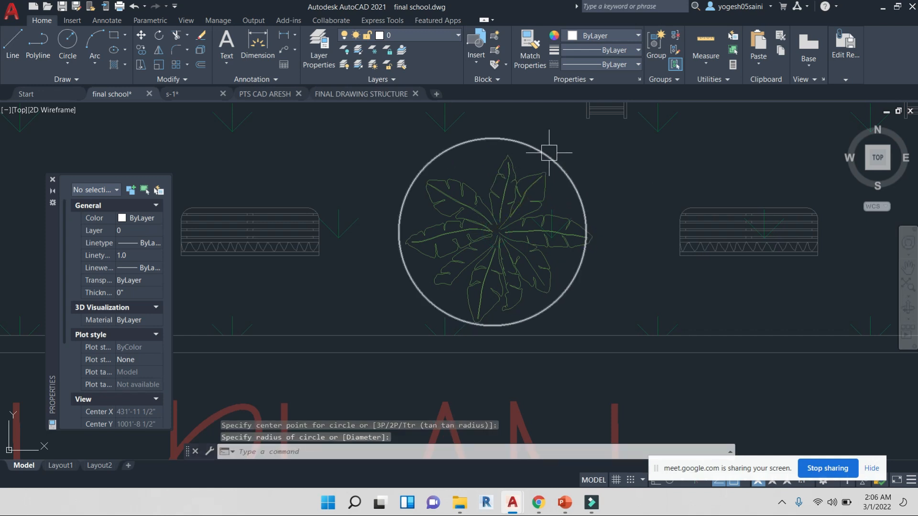
Save the reference edit so all tree block instances update
{"action": "left_click", "coordinate": [840, 77]}
{"action": "left_click", "coordinate": [768, 100]}
{"action": "left_click", "coordinate": [455, 285]}
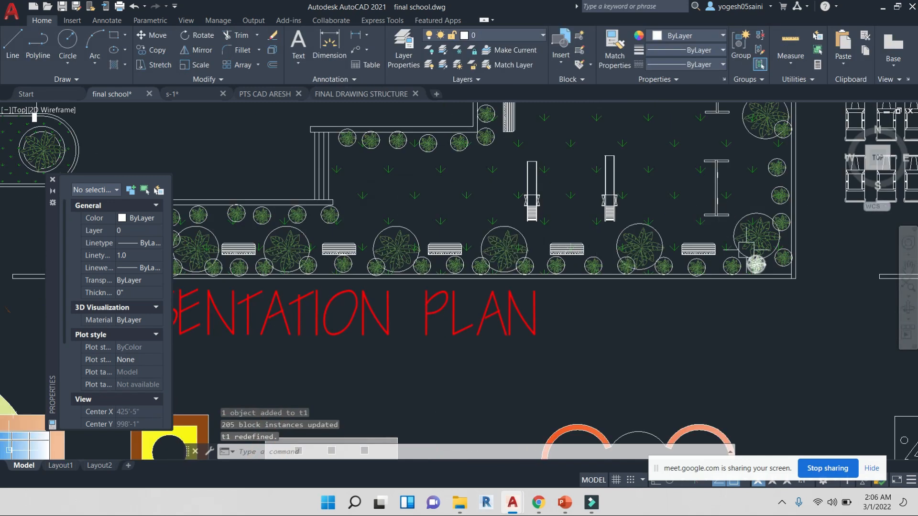
Review the updated garden trees in the presentation plan and the school elevation
{"action": "middle_click_drag", "start_coordinate": [755, 179], "coordinate": [712, 286]}
{"action": "middle_click_drag", "start_coordinate": [710, 130], "coordinate": [698, 203]}
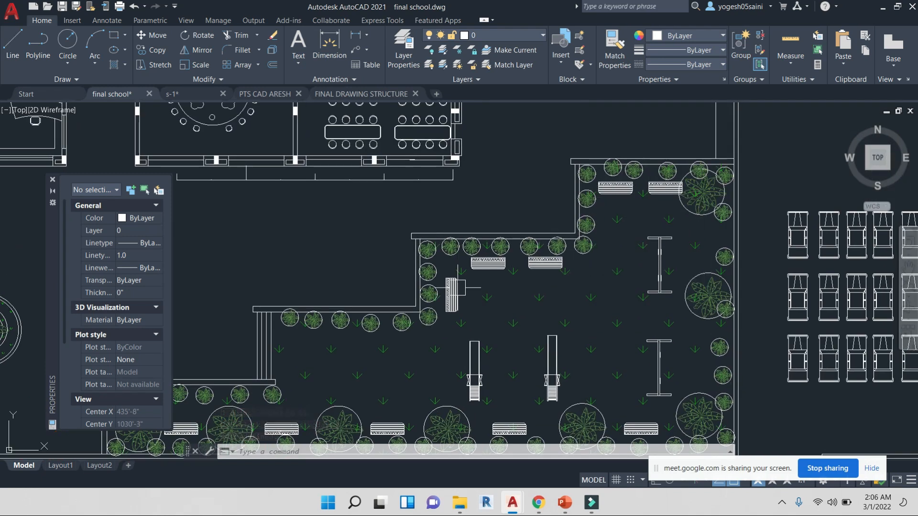
{"action": "scroll", "coordinate": [559, 253], "scroll_direction": "down", "scroll_amount": 3}
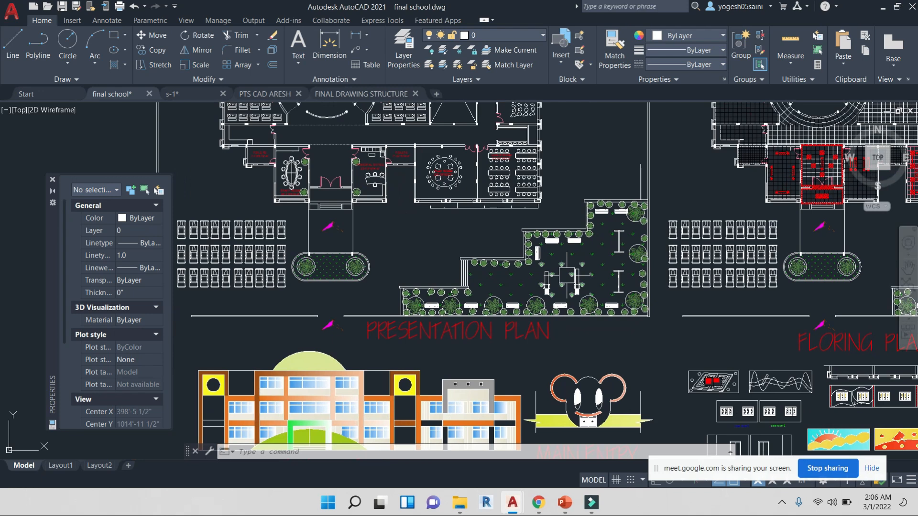
{"action": "middle_click_drag", "start_coordinate": [459, 342], "coordinate": [514, 195]}
{"action": "scroll", "coordinate": [318, 293], "scroll_direction": "up", "scroll_amount": 6}
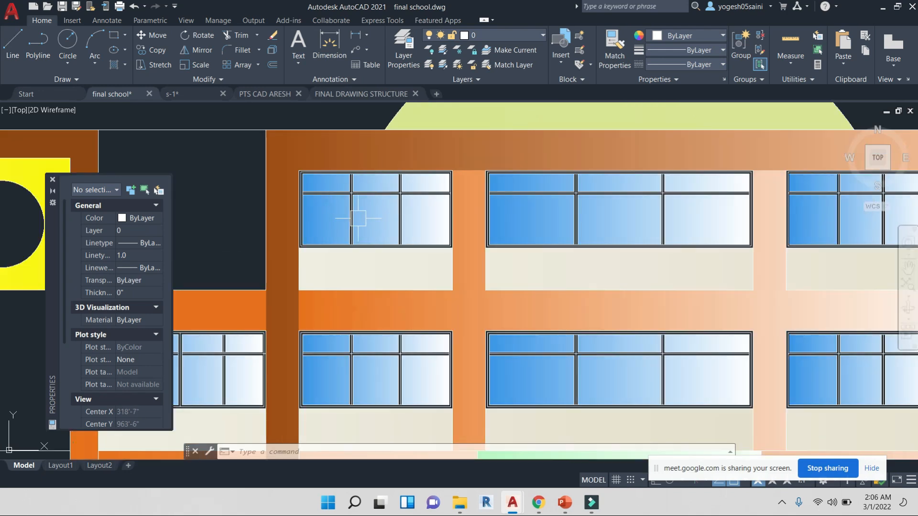
{"action": "scroll", "coordinate": [604, 209], "scroll_direction": "down", "scroll_amount": 4}
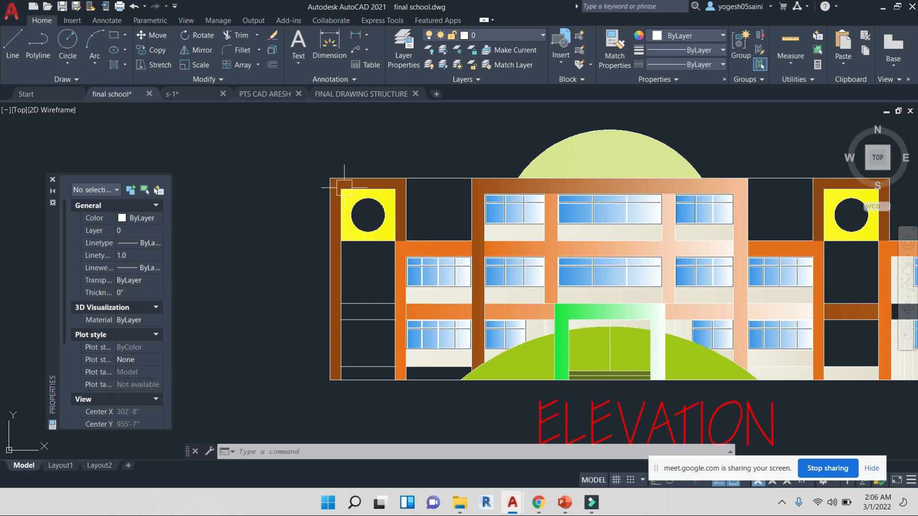
{"action": "middle_click_drag", "start_coordinate": [735, 332], "coordinate": [631, 259]}
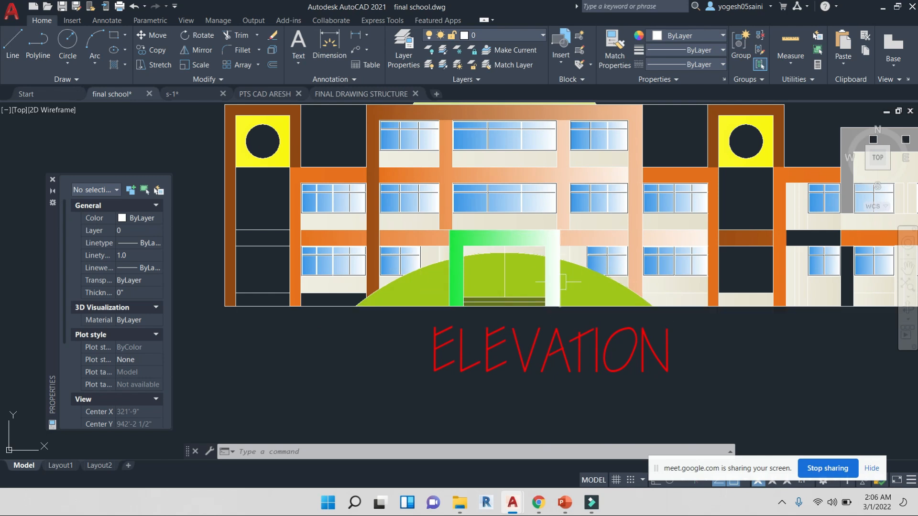
{"action": "scroll", "coordinate": [560, 273], "scroll_direction": "down", "scroll_amount": 2}
{"action": "middle_click_drag", "start_coordinate": [709, 319], "coordinate": [503, 329]}
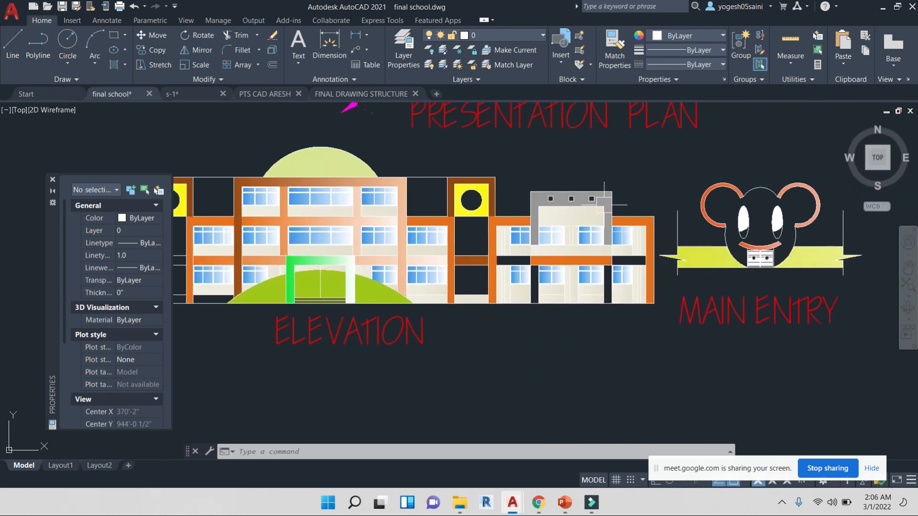
{"action": "scroll", "coordinate": [612, 205], "scroll_direction": "up", "scroll_amount": 8}
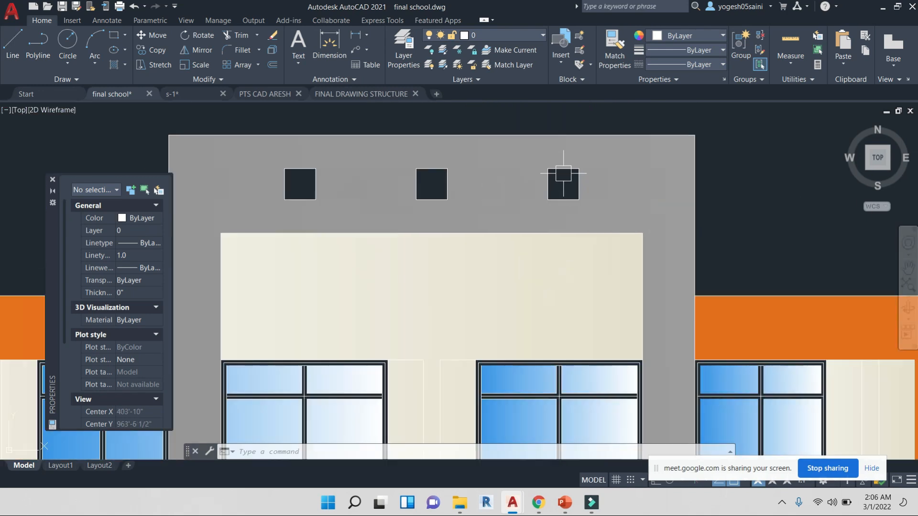
{"action": "scroll", "coordinate": [442, 187], "scroll_direction": "down", "scroll_amount": 8}
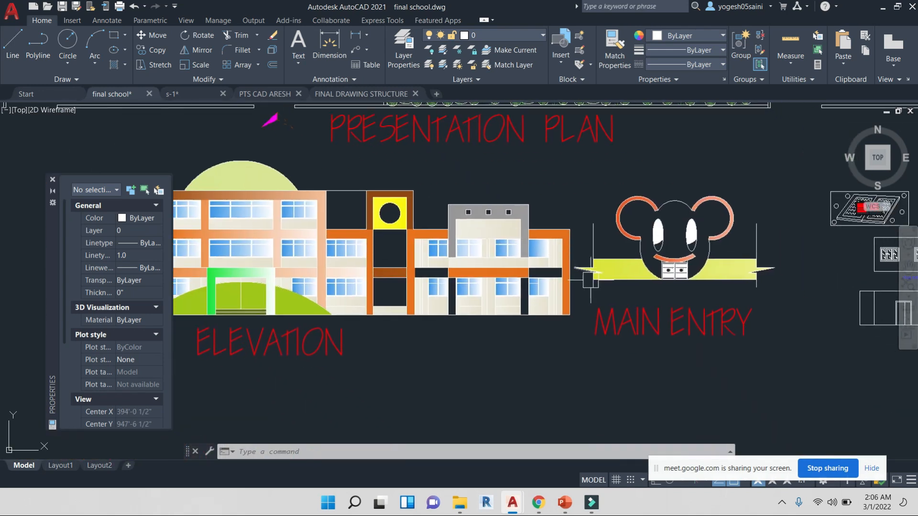
Examine the main entry drawing and the classroom interior elevations
{"action": "middle_click_drag", "start_coordinate": [729, 348], "coordinate": [626, 317]}
{"action": "scroll", "coordinate": [591, 256], "scroll_direction": "down", "scroll_amount": 2}
{"action": "middle_click_drag", "start_coordinate": [536, 311], "coordinate": [573, 313]}
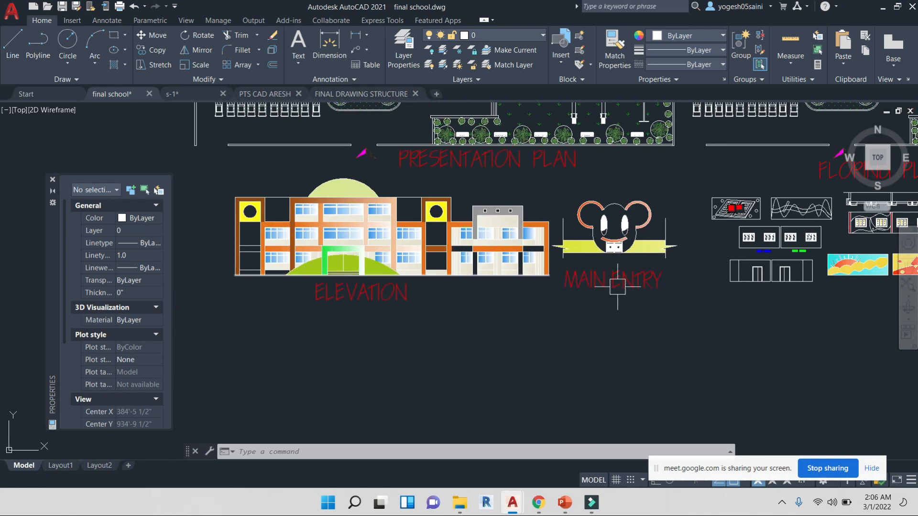
{"action": "scroll", "coordinate": [328, 269], "scroll_direction": "up", "scroll_amount": 2}
{"action": "scroll", "coordinate": [564, 320], "scroll_direction": "down", "scroll_amount": 4}
{"action": "middle_click_drag", "start_coordinate": [751, 337], "coordinate": [566, 307]}
{"action": "scroll", "coordinate": [565, 306], "scroll_direction": "up", "scroll_amount": 8}
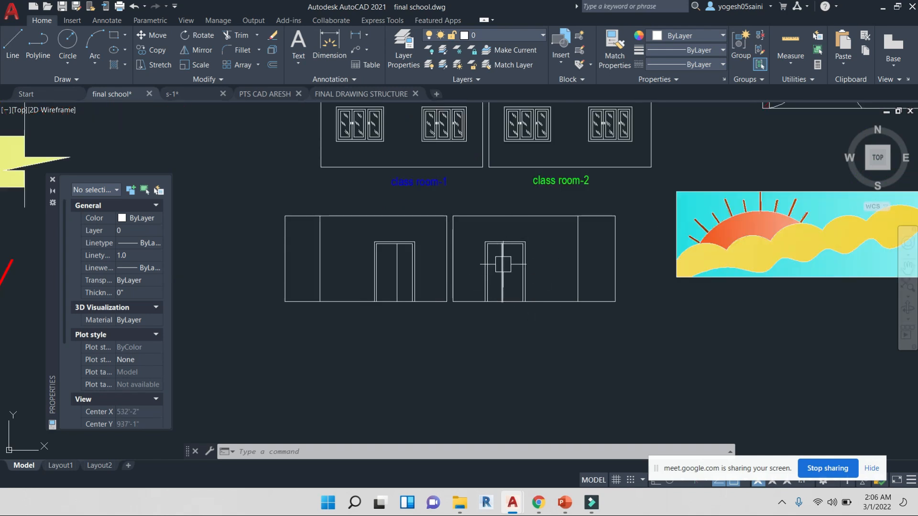
{"action": "scroll", "coordinate": [503, 268], "scroll_direction": "up", "scroll_amount": 3}
{"action": "scroll", "coordinate": [569, 144], "scroll_direction": "down", "scroll_amount": 1}
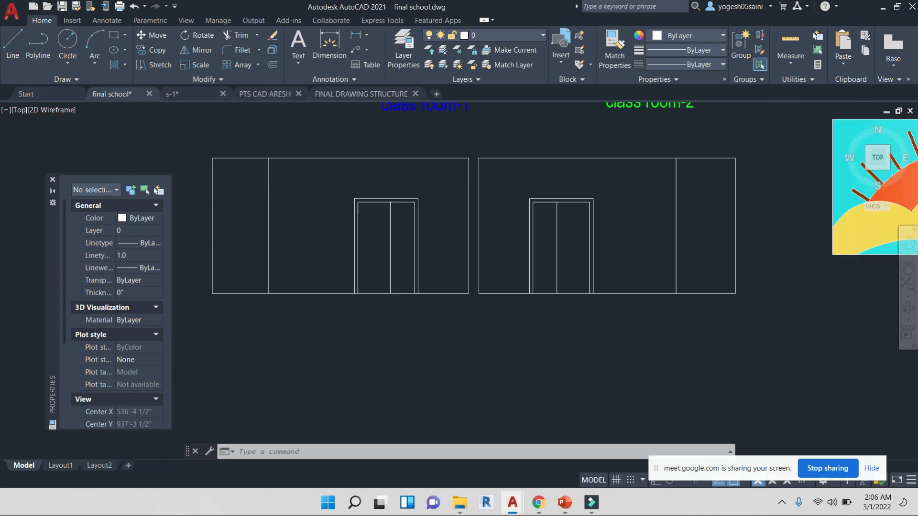
{"action": "scroll", "coordinate": [606, 191], "scroll_direction": "down", "scroll_amount": 3}
{"action": "scroll", "coordinate": [593, 234], "scroll_direction": "up", "scroll_amount": 3}
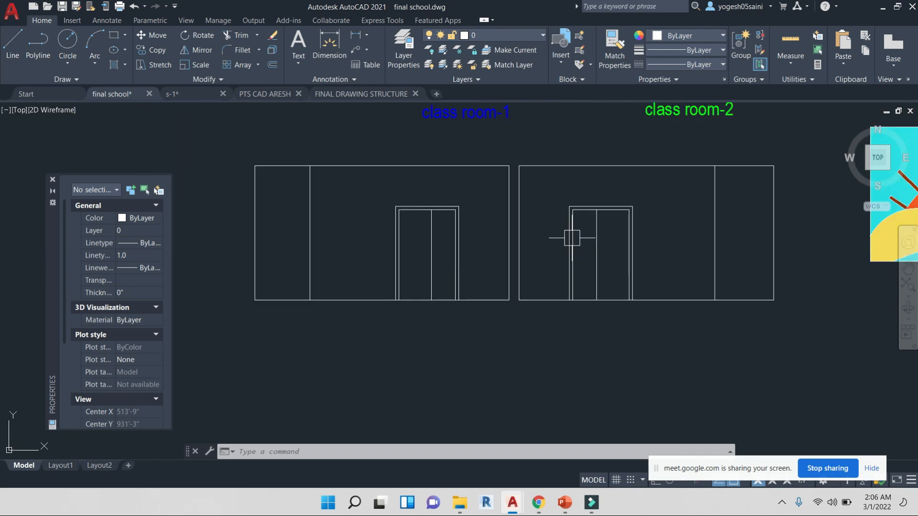
{"action": "middle_click_drag", "start_coordinate": [528, 297], "coordinate": [550, 384]}
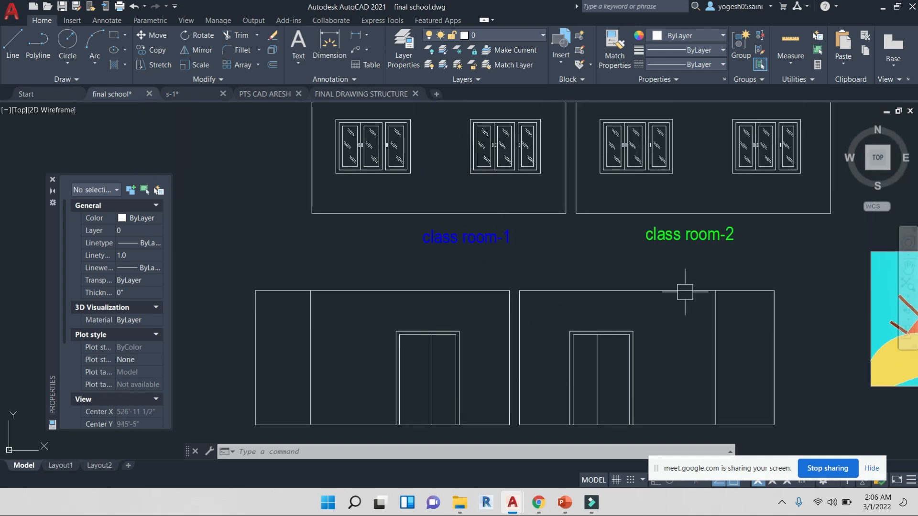
Examine the classroom elevation windows and doors, then zoom out over the elevation sheet
{"action": "scroll", "coordinate": [519, 149], "scroll_direction": "up", "scroll_amount": 5}
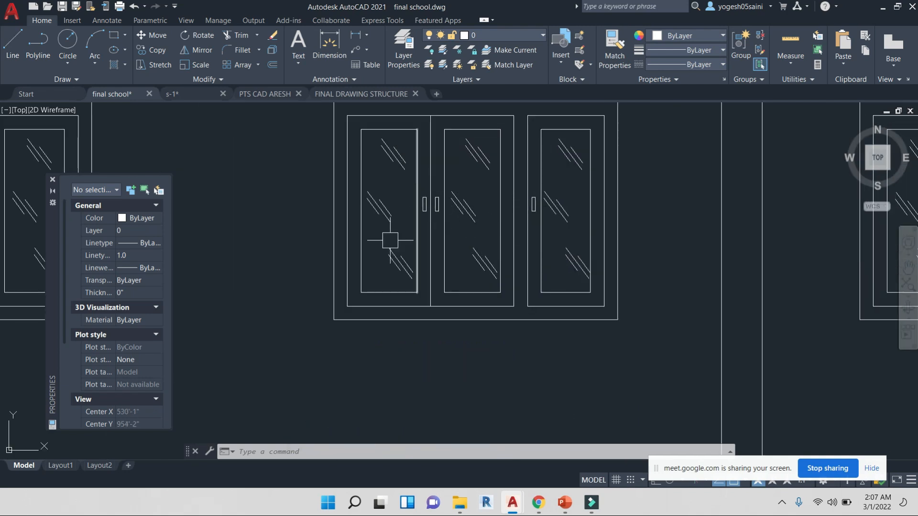
{"action": "scroll", "coordinate": [539, 209], "scroll_direction": "down", "scroll_amount": 4}
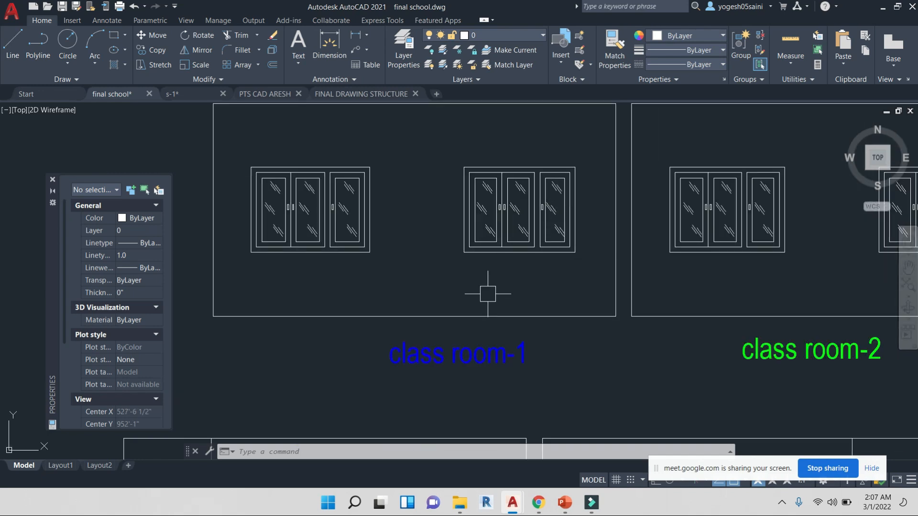
{"action": "scroll", "coordinate": [522, 270], "scroll_direction": "down", "scroll_amount": 6}
{"action": "middle_click_drag", "start_coordinate": [649, 281], "coordinate": [608, 293]}
{"action": "middle_click_drag", "start_coordinate": [684, 329], "coordinate": [421, 305]}
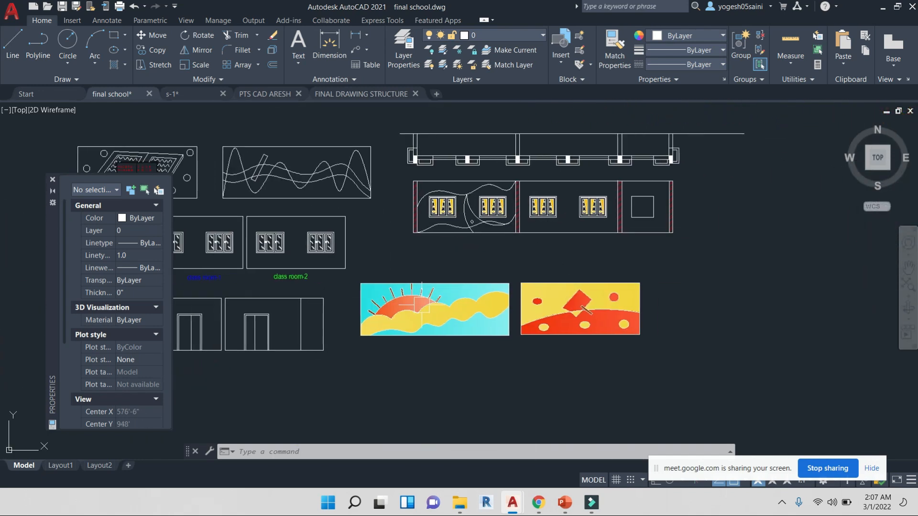
{"action": "scroll", "coordinate": [557, 205], "scroll_direction": "up", "scroll_amount": 6}
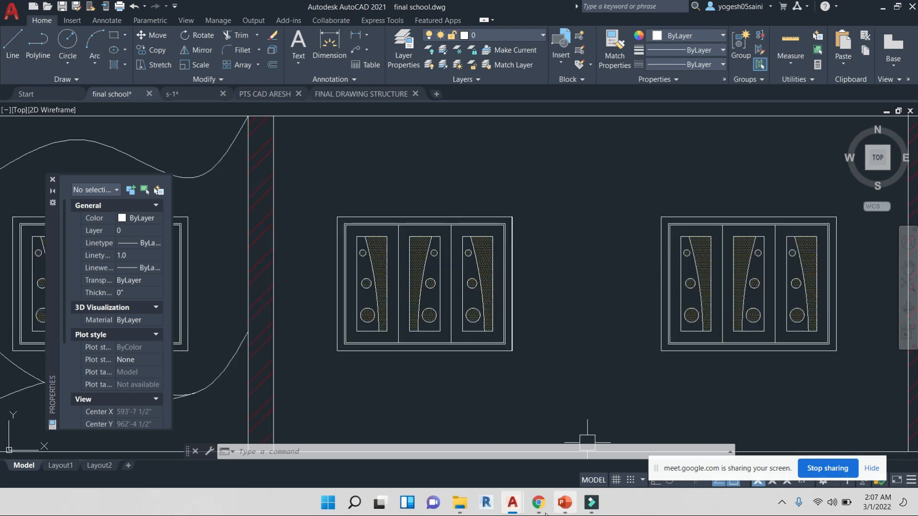
Switch to the video call, admit the waiting participant, and return to the drawing
{"action": "left_click", "coordinate": [505, 458]}
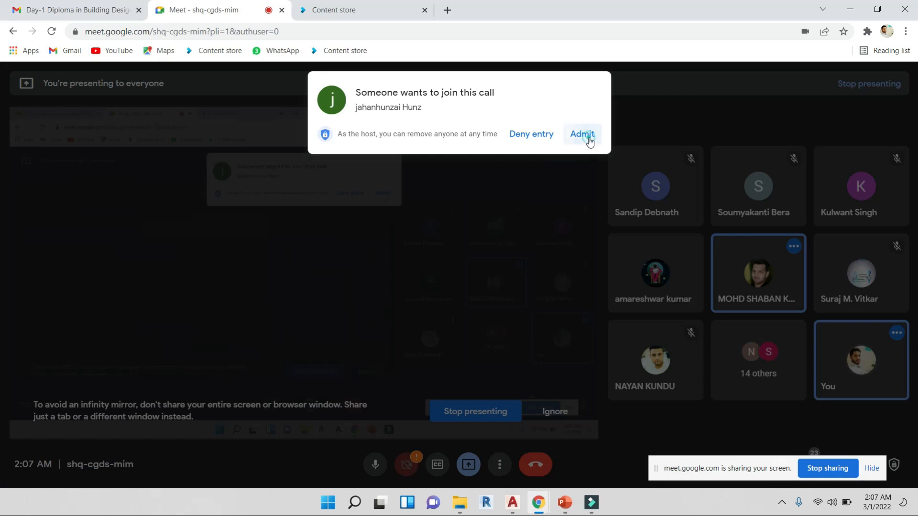
{"action": "left_click", "coordinate": [589, 140]}
{"action": "key", "text": "alt+Tab"}
Examine the presentation, flooring and ceiling plans, including the numbered floor tile patterns
{"action": "scroll", "coordinate": [525, 305], "scroll_direction": "down", "scroll_amount": 6}
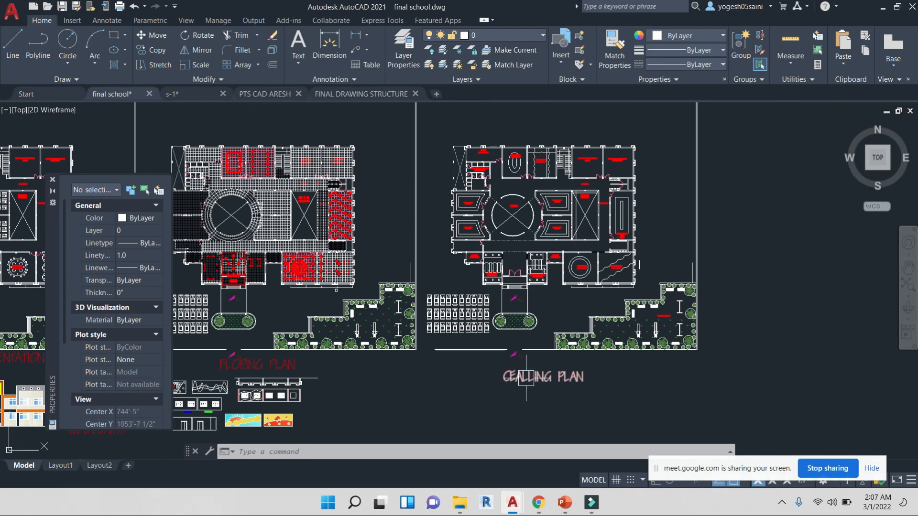
{"action": "scroll", "coordinate": [526, 378], "scroll_direction": "up", "scroll_amount": 2}
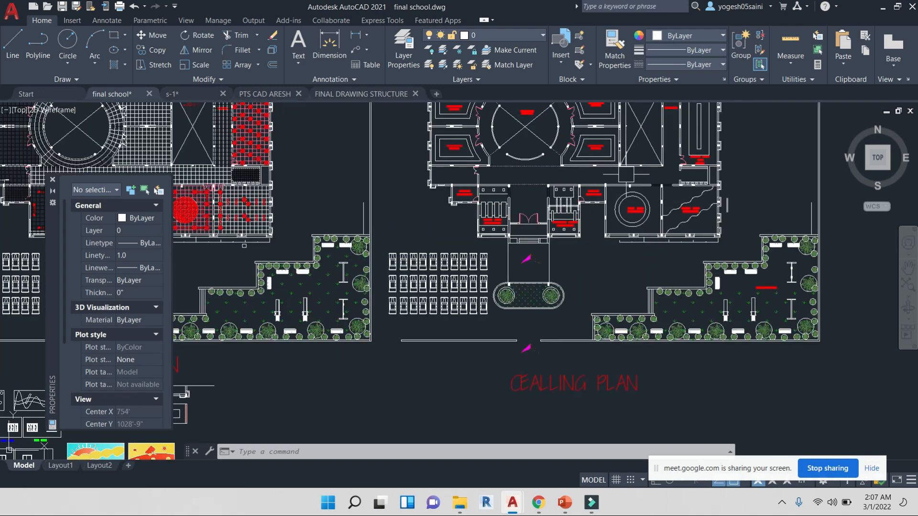
{"action": "scroll", "coordinate": [591, 131], "scroll_direction": "up", "scroll_amount": 4}
{"action": "scroll", "coordinate": [619, 234], "scroll_direction": "down", "scroll_amount": 3}
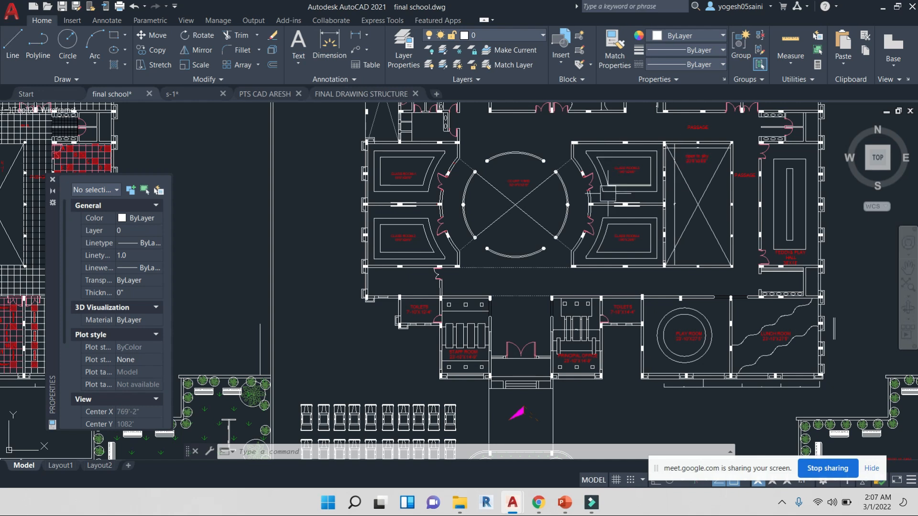
{"action": "scroll", "coordinate": [420, 194], "scroll_direction": "down", "scroll_amount": 4}
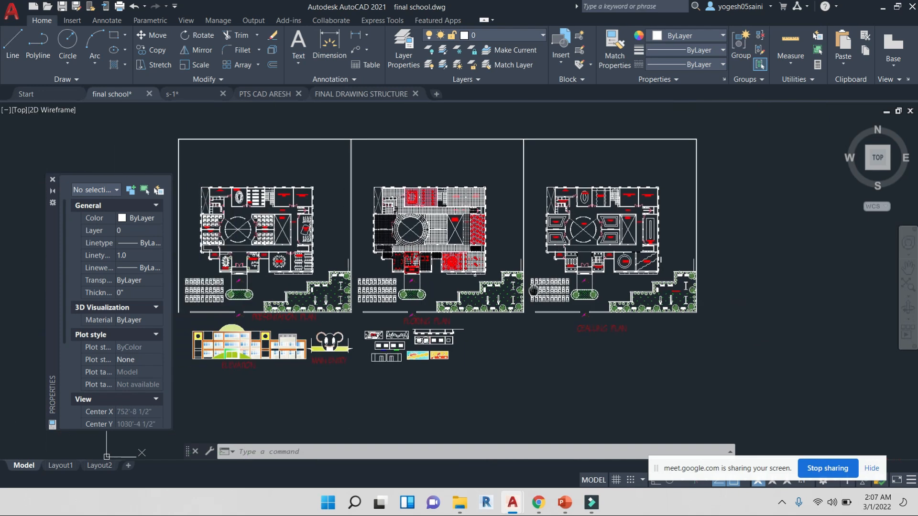
{"action": "scroll", "coordinate": [612, 395], "scroll_direction": "up", "scroll_amount": 4}
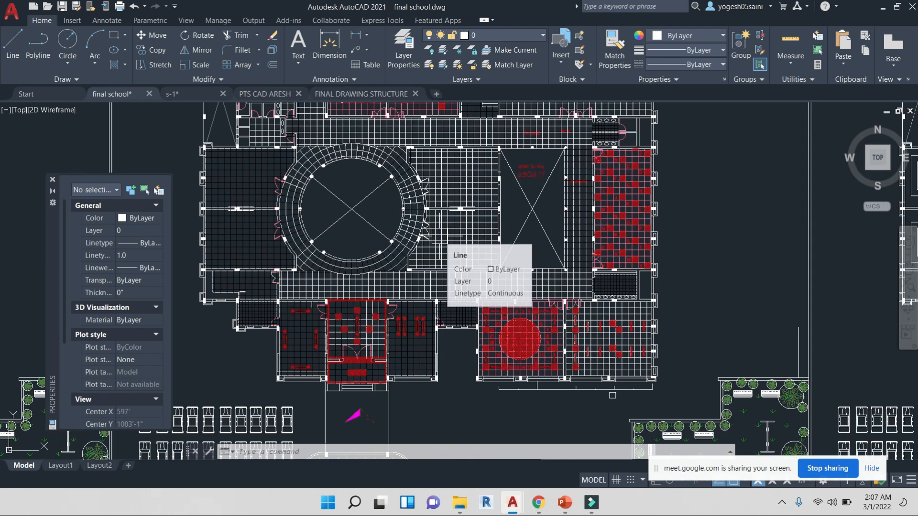
{"action": "scroll", "coordinate": [459, 230], "scroll_direction": "down", "scroll_amount": 4}
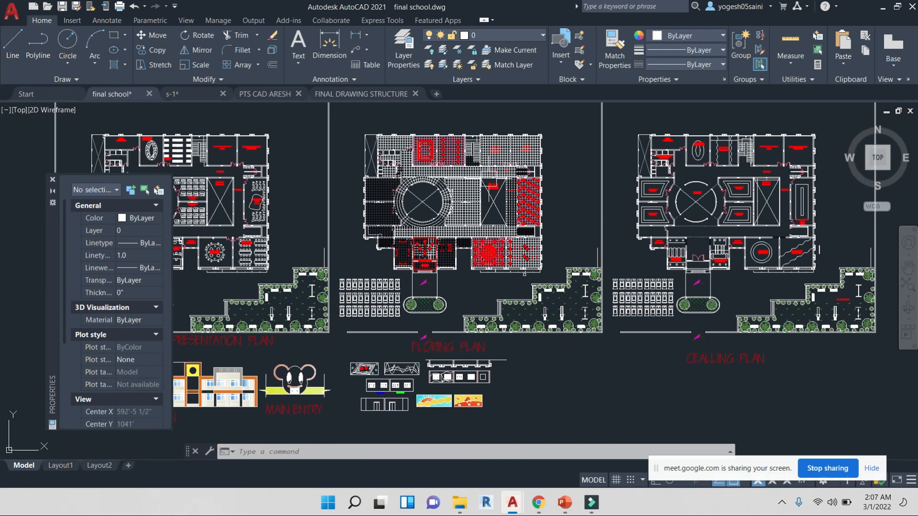
{"action": "scroll", "coordinate": [641, 224], "scroll_direction": "up", "scroll_amount": 6}
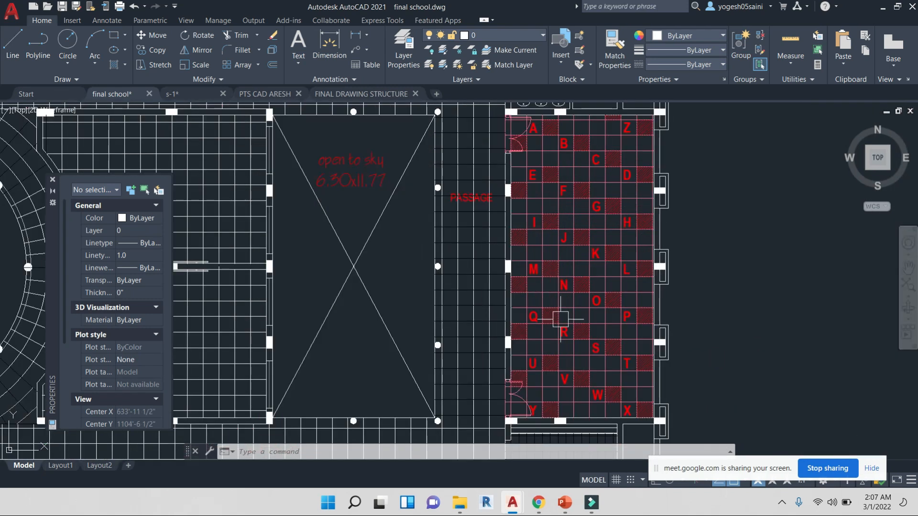
{"action": "scroll", "coordinate": [559, 330], "scroll_direction": "down", "scroll_amount": 5}
{"action": "scroll", "coordinate": [547, 329], "scroll_direction": "up", "scroll_amount": 5}
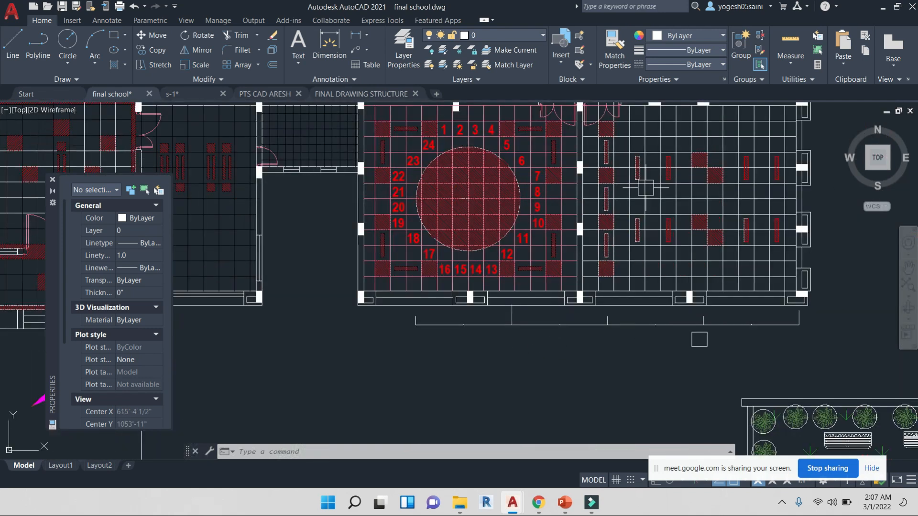
{"action": "scroll", "coordinate": [660, 172], "scroll_direction": "down", "scroll_amount": 4}
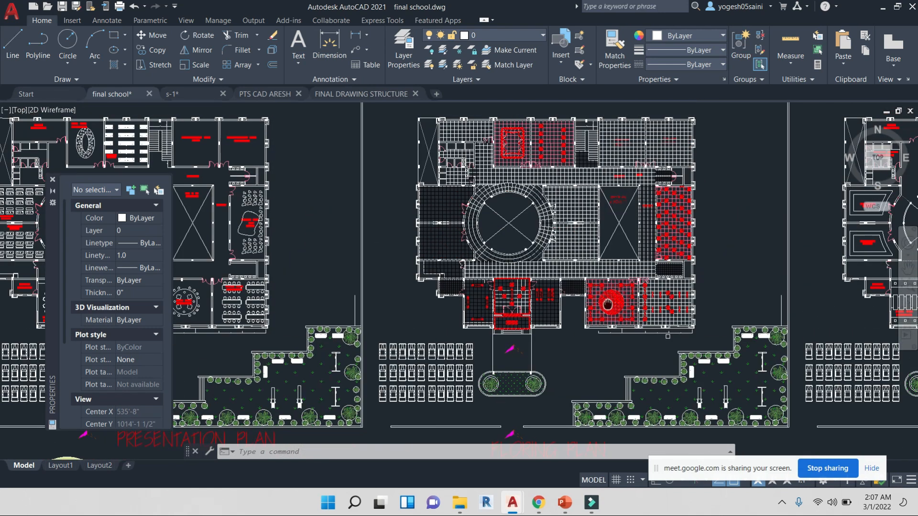
{"action": "scroll", "coordinate": [565, 196], "scroll_direction": "up", "scroll_amount": 4}
Inspect the toilet and corridor tiling in the upper part of the flooring plan
{"action": "middle_click_drag", "start_coordinate": [573, 208], "coordinate": [607, 305]}
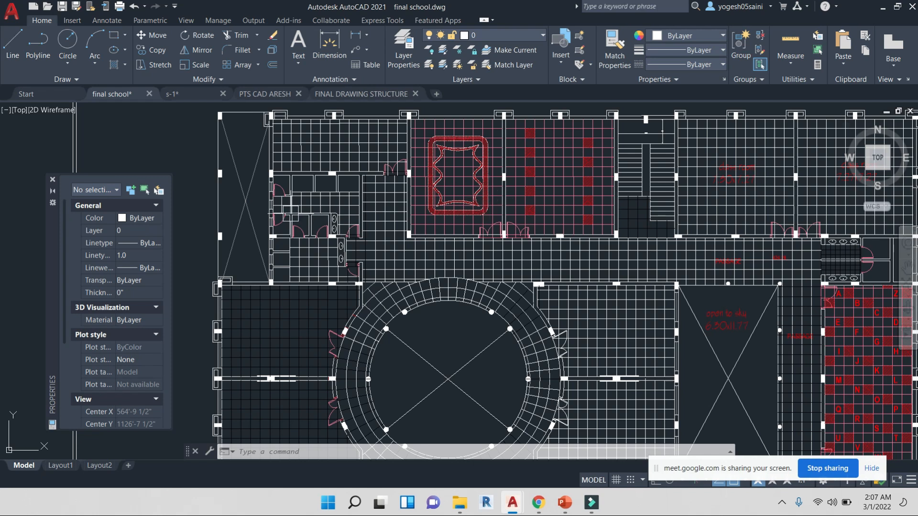
{"action": "scroll", "coordinate": [292, 212], "scroll_direction": "up", "scroll_amount": 5}
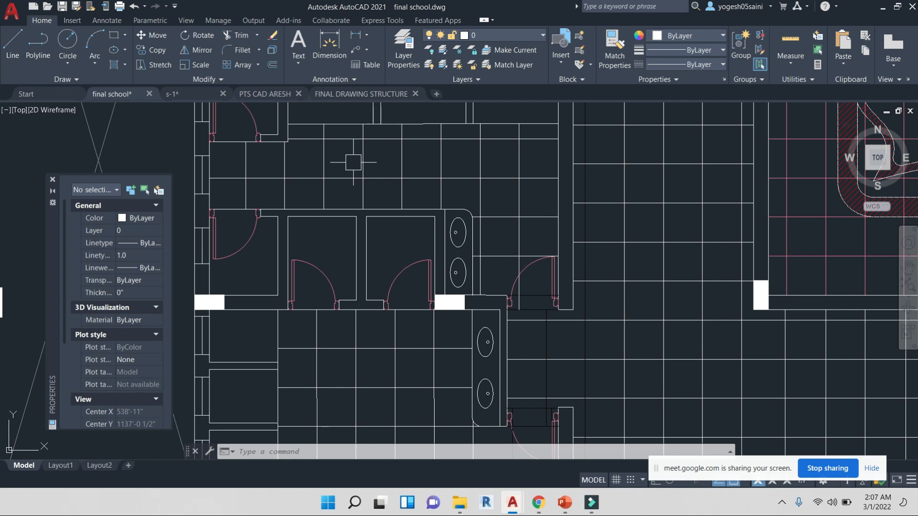
{"action": "scroll", "coordinate": [433, 164], "scroll_direction": "down", "scroll_amount": 5}
{"action": "scroll", "coordinate": [476, 235], "scroll_direction": "up", "scroll_amount": 5}
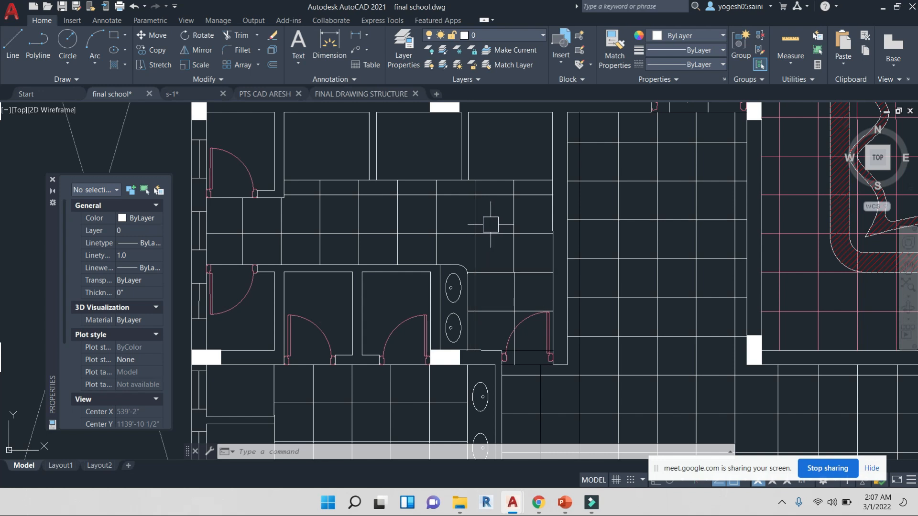
{"action": "scroll", "coordinate": [492, 221], "scroll_direction": "down", "scroll_amount": 4}
{"action": "scroll", "coordinate": [530, 188], "scroll_direction": "up", "scroll_amount": 4}
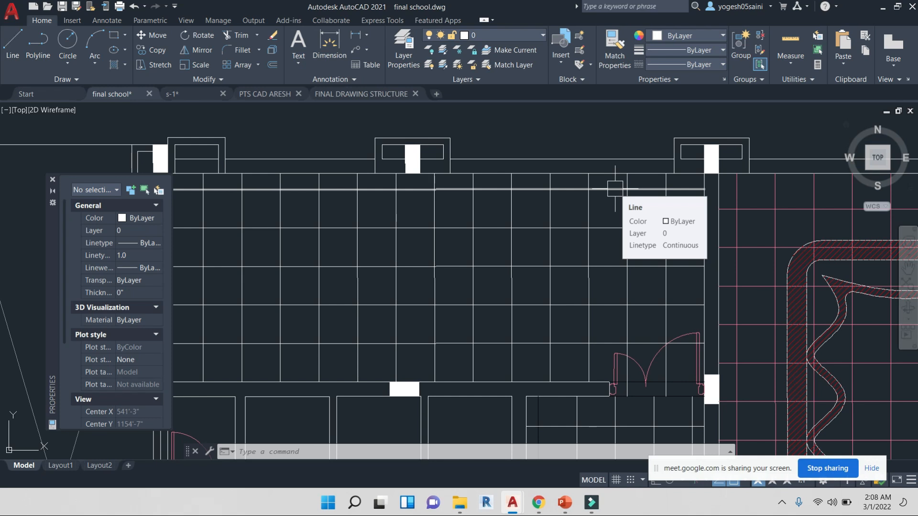
{"action": "scroll", "coordinate": [615, 188], "scroll_direction": "down", "scroll_amount": 8}
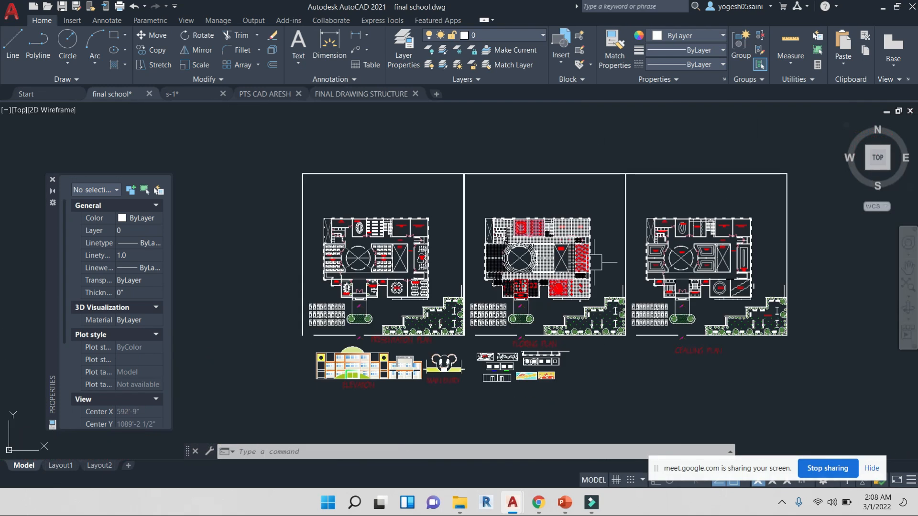
Switch to the PTS CAD ARESH drawing and examine the residence floor plan sheets and column labels
{"action": "left_click", "coordinate": [270, 94]}
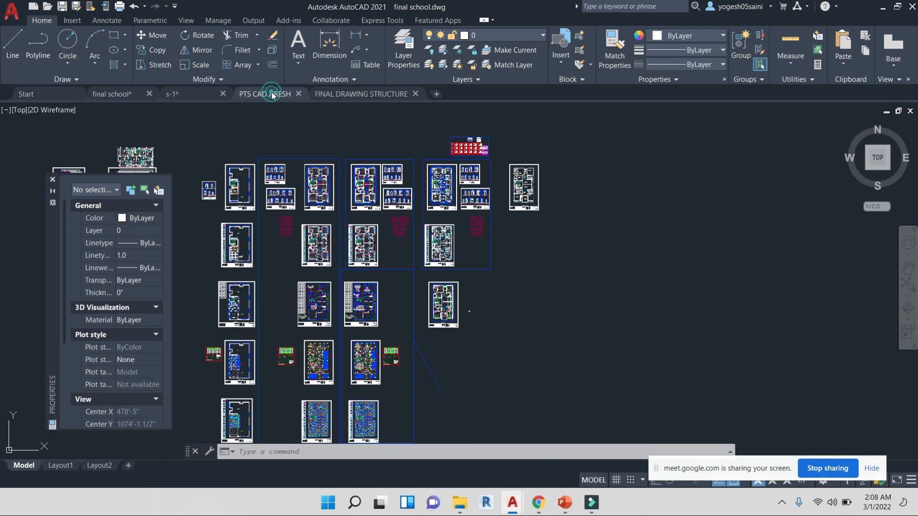
{"action": "middle_click_drag", "start_coordinate": [422, 310], "coordinate": [486, 282]}
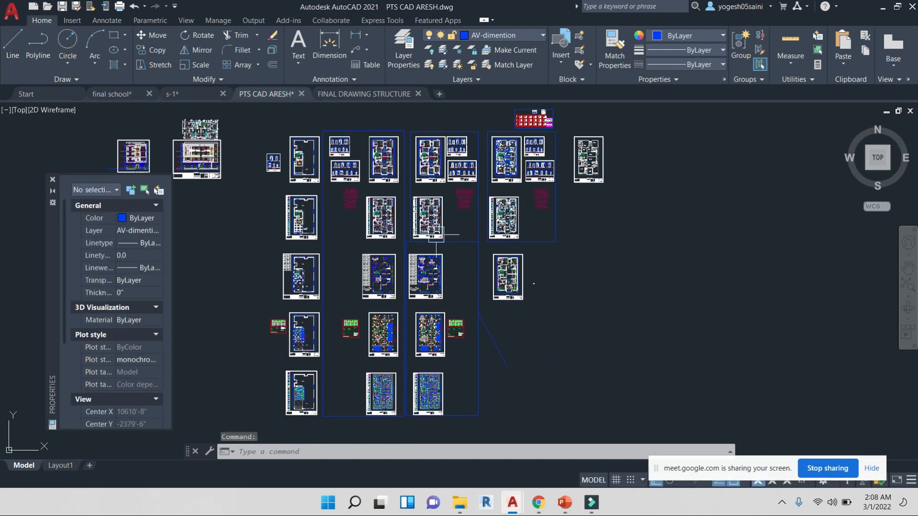
{"action": "scroll", "coordinate": [214, 169], "scroll_direction": "up", "scroll_amount": 6}
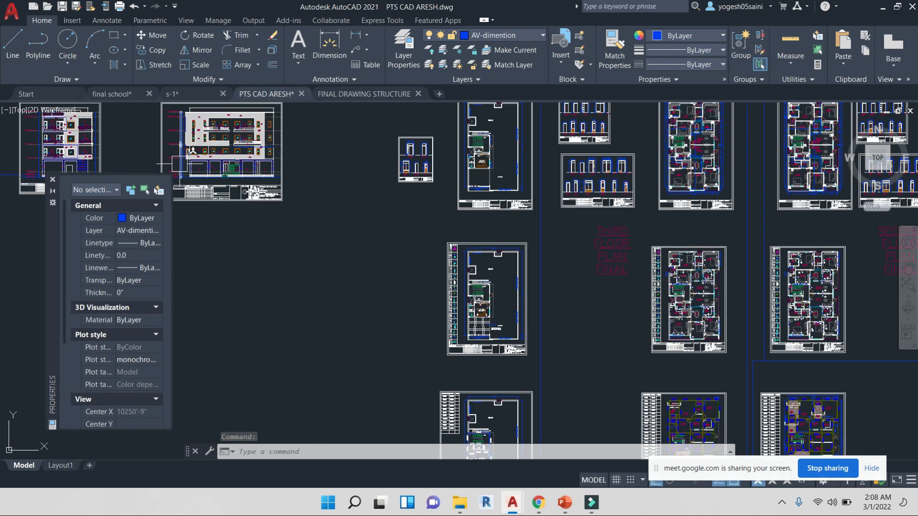
{"action": "scroll", "coordinate": [492, 276], "scroll_direction": "down", "scroll_amount": 6}
{"action": "middle_click_drag", "start_coordinate": [640, 313], "coordinate": [358, 198]}
{"action": "scroll", "coordinate": [495, 150], "scroll_direction": "up", "scroll_amount": 6}
{"action": "middle_click_drag", "start_coordinate": [492, 152], "coordinate": [492, 282]}
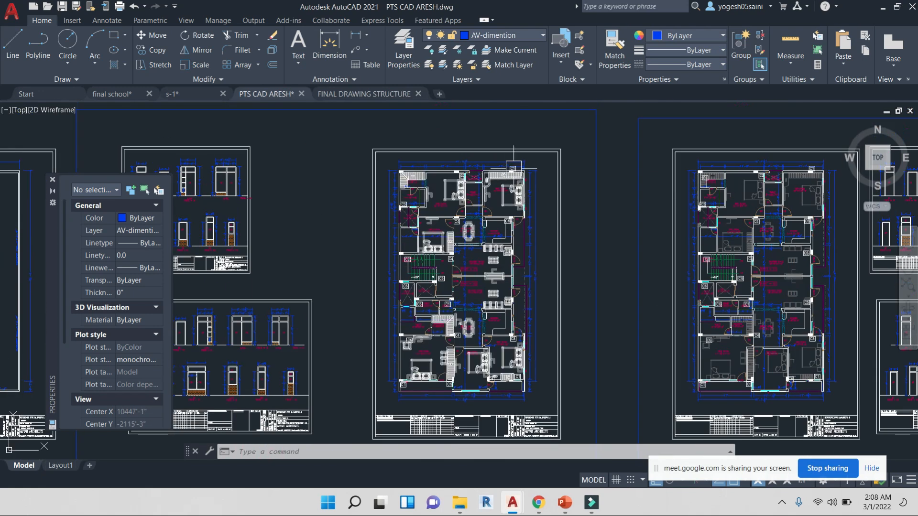
{"action": "scroll", "coordinate": [507, 172], "scroll_direction": "up", "scroll_amount": 4}
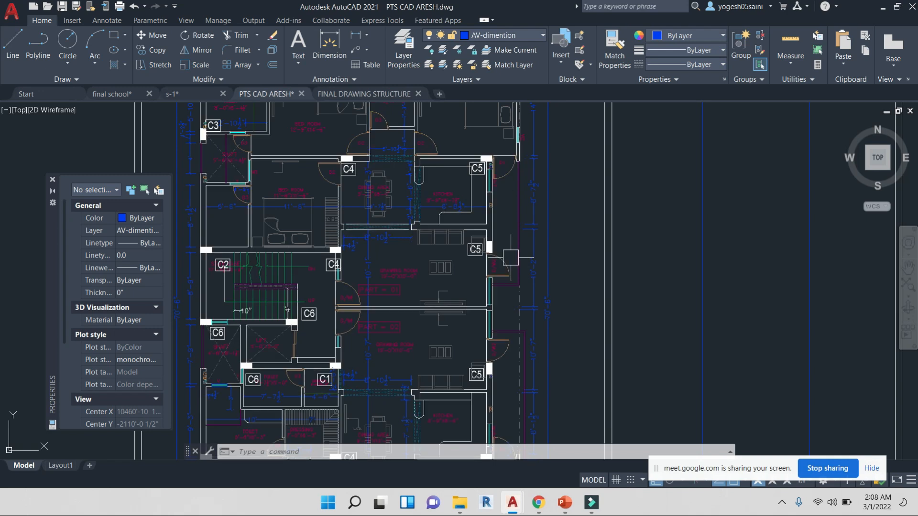
{"action": "middle_click_drag", "start_coordinate": [505, 364], "coordinate": [504, 319]}
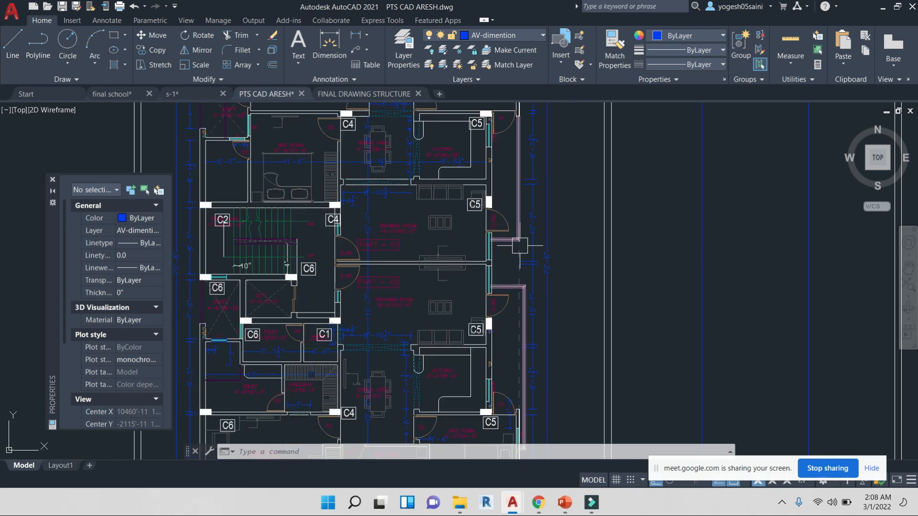
{"action": "scroll", "coordinate": [523, 246], "scroll_direction": "down", "scroll_amount": 7}
Examine the residence front elevation sheet, its title block and the ground-floor stair and ramp
{"action": "middle_click_drag", "start_coordinate": [303, 283], "coordinate": [759, 260]}
{"action": "scroll", "coordinate": [476, 233], "scroll_direction": "up", "scroll_amount": 5}
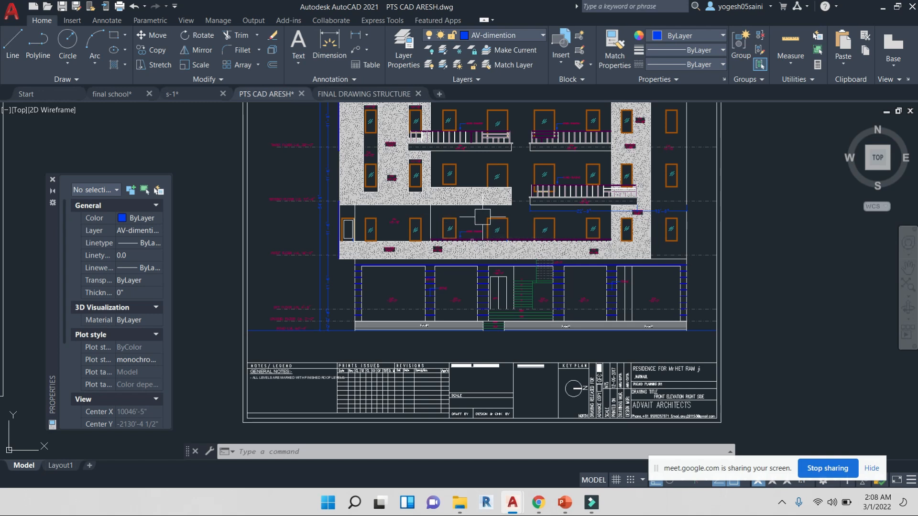
{"action": "scroll", "coordinate": [533, 308], "scroll_direction": "up", "scroll_amount": 2}
{"action": "scroll", "coordinate": [516, 287], "scroll_direction": "up", "scroll_amount": 2}
{"action": "scroll", "coordinate": [526, 371], "scroll_direction": "up", "scroll_amount": 2}
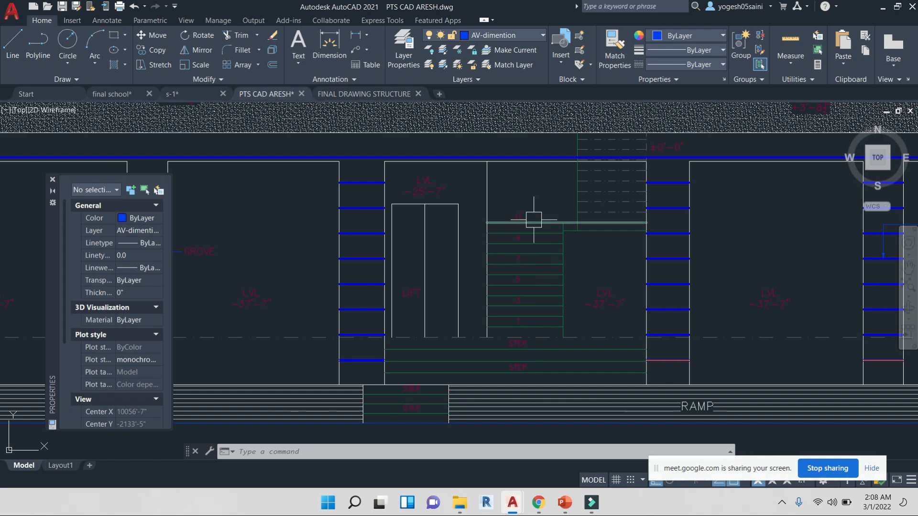
{"action": "middle_click_drag", "start_coordinate": [531, 214], "coordinate": [528, 311]}
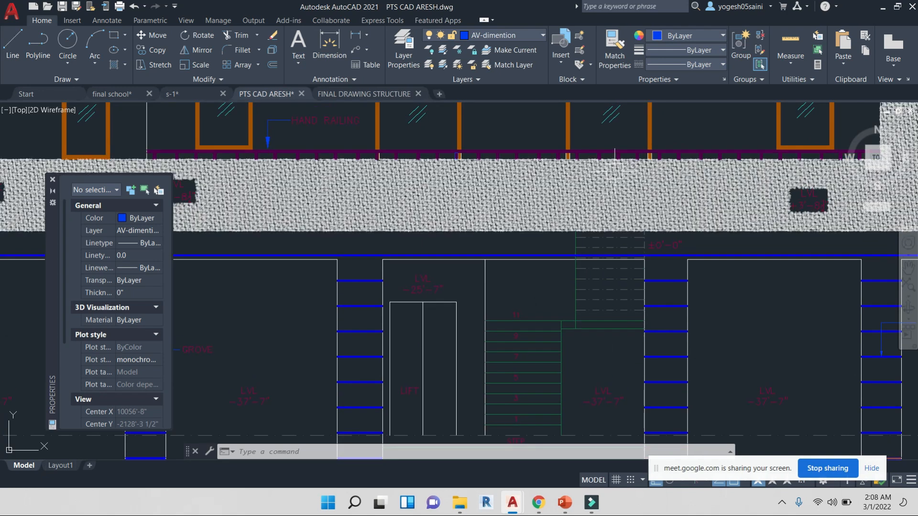
{"action": "scroll", "coordinate": [595, 248], "scroll_direction": "down", "scroll_amount": 8}
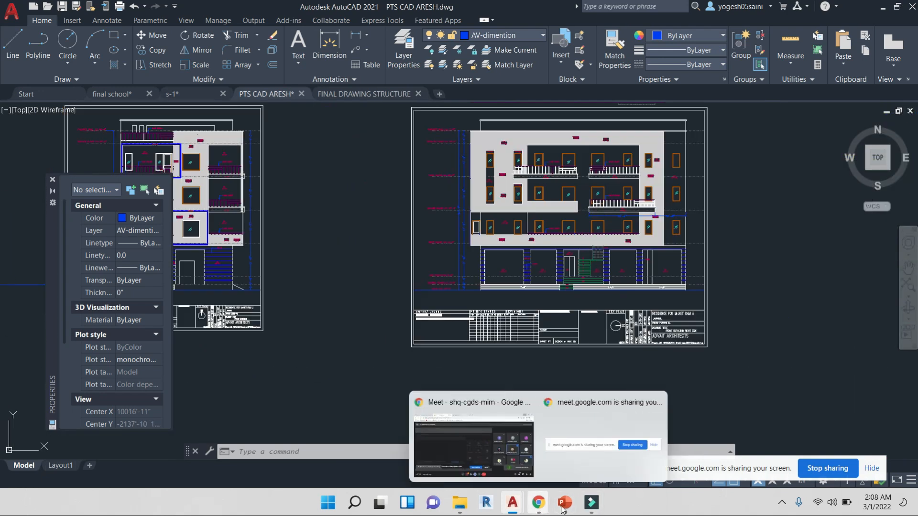
Switch to the video call, admit the next waiting participant, and return to the drawing
{"action": "mouse_move", "coordinate": [538, 502]}
{"action": "left_click", "coordinate": [497, 443]}
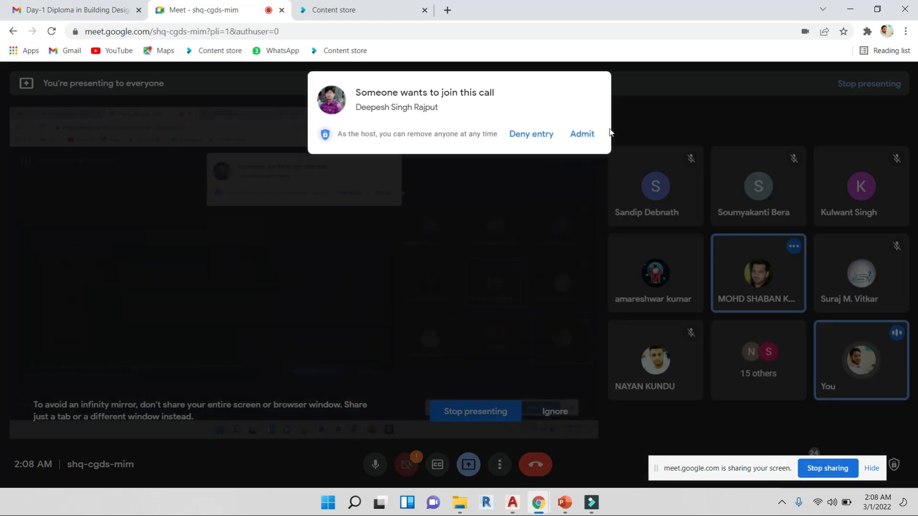
{"action": "left_click", "coordinate": [581, 135]}
{"action": "left_click", "coordinate": [850, 9]}
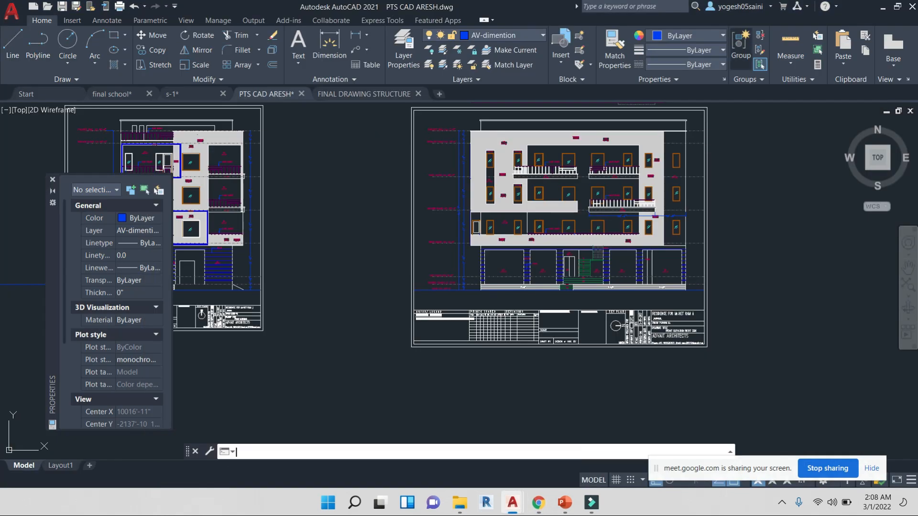
Inspect the floor level annotations along the side of the front elevation
{"action": "scroll", "coordinate": [478, 246], "scroll_direction": "up", "scroll_amount": 6}
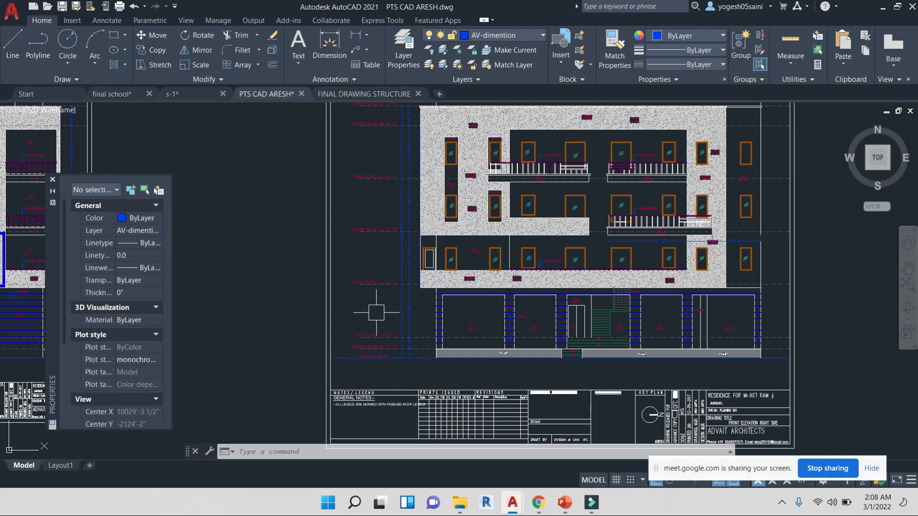
{"action": "scroll", "coordinate": [376, 312], "scroll_direction": "up", "scroll_amount": 2}
{"action": "scroll", "coordinate": [410, 336], "scroll_direction": "up", "scroll_amount": 3}
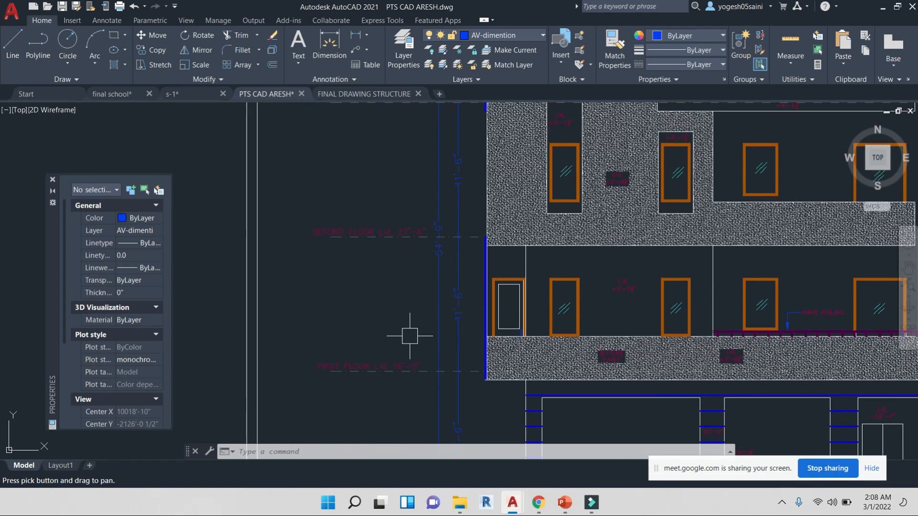
{"action": "middle_click_drag", "start_coordinate": [414, 195], "coordinate": [417, 322]}
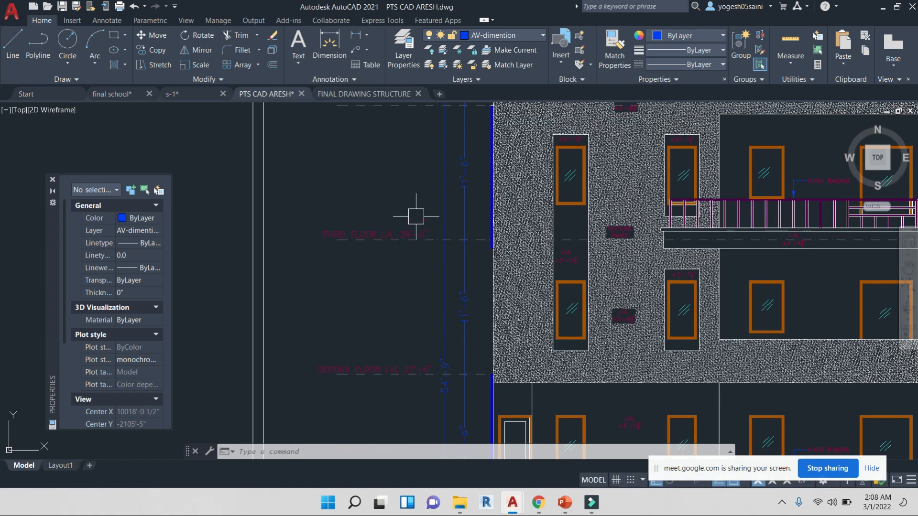
{"action": "middle_click_drag", "start_coordinate": [416, 216], "coordinate": [424, 333]}
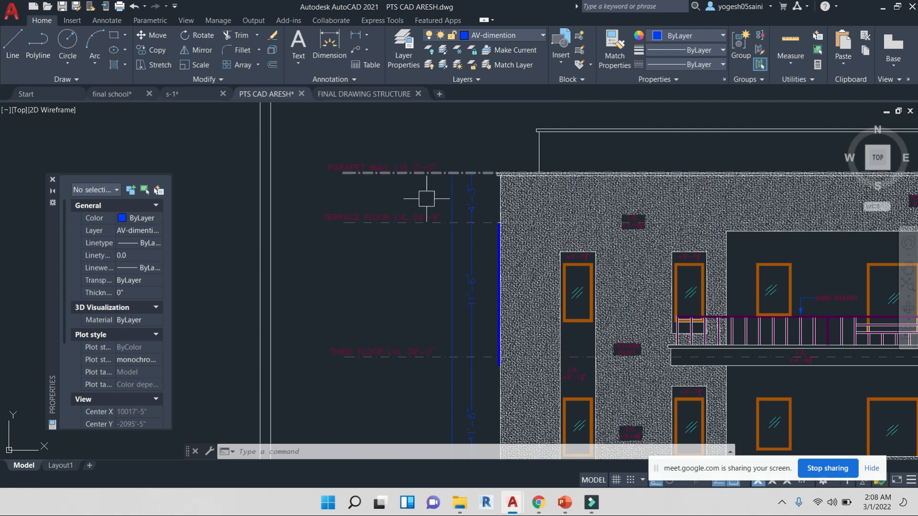
Examine the residence front elevation's facade, windows and balcony railings across the floors
{"action": "scroll", "coordinate": [431, 210], "scroll_direction": "down", "scroll_amount": 2}
{"action": "scroll", "coordinate": [420, 220], "scroll_direction": "down", "scroll_amount": 2}
{"action": "scroll", "coordinate": [406, 224], "scroll_direction": "down", "scroll_amount": 2}
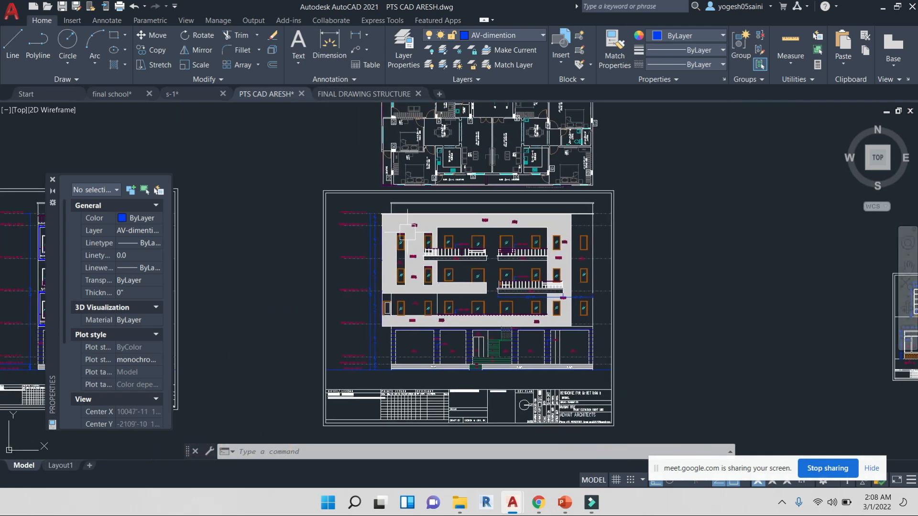
{"action": "scroll", "coordinate": [360, 205], "scroll_direction": "up", "scroll_amount": 5}
{"action": "scroll", "coordinate": [367, 198], "scroll_direction": "up", "scroll_amount": 3}
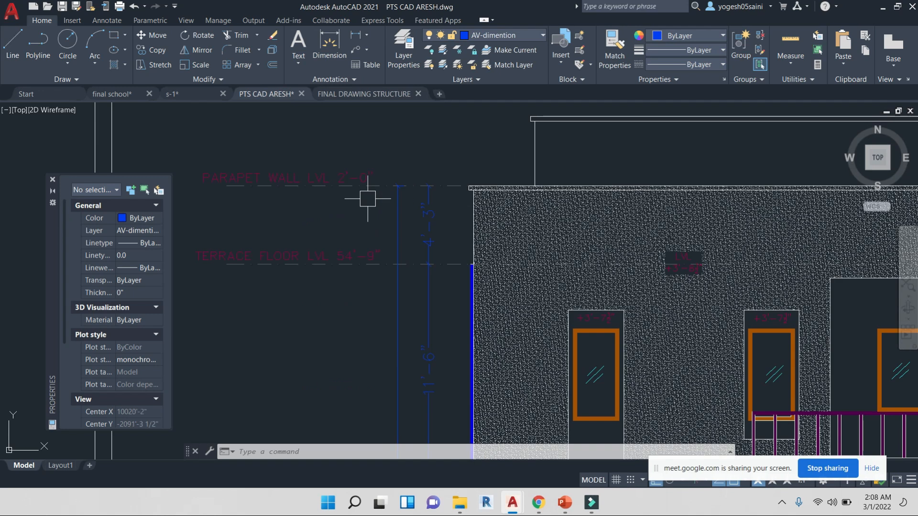
{"action": "scroll", "coordinate": [367, 198], "scroll_direction": "up", "scroll_amount": 2}
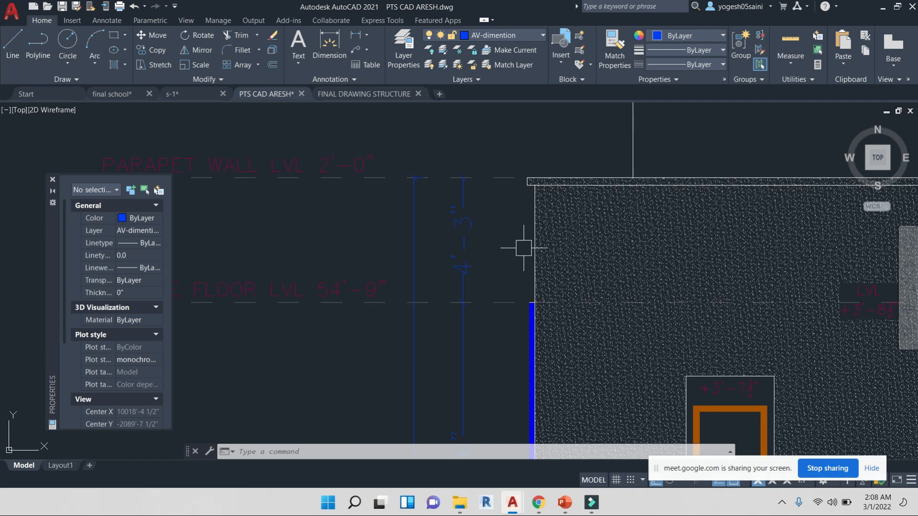
{"action": "scroll", "coordinate": [471, 266], "scroll_direction": "down", "scroll_amount": 6}
{"action": "scroll", "coordinate": [474, 274], "scroll_direction": "up", "scroll_amount": 8}
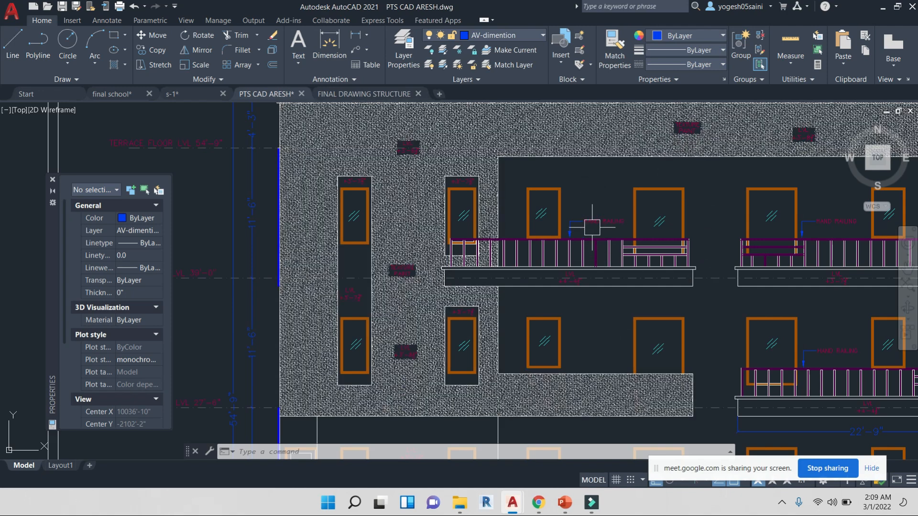
{"action": "scroll", "coordinate": [592, 227], "scroll_direction": "up", "scroll_amount": 4}
{"action": "scroll", "coordinate": [574, 278], "scroll_direction": "down", "scroll_amount": 10}
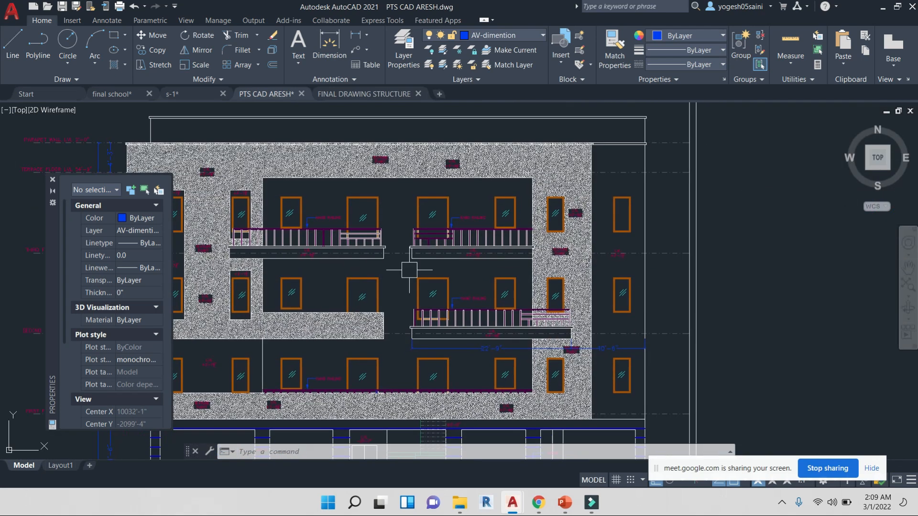
{"action": "scroll", "coordinate": [533, 283], "scroll_direction": "down", "scroll_amount": 1}
{"action": "scroll", "coordinate": [525, 272], "scroll_direction": "up", "scroll_amount": 5}
Inspect the door and window elevation details with their piece labels and width dimensions
{"action": "middle_click_drag", "start_coordinate": [456, 219], "coordinate": [535, 303]}
{"action": "scroll", "coordinate": [440, 167], "scroll_direction": "up", "scroll_amount": 2}
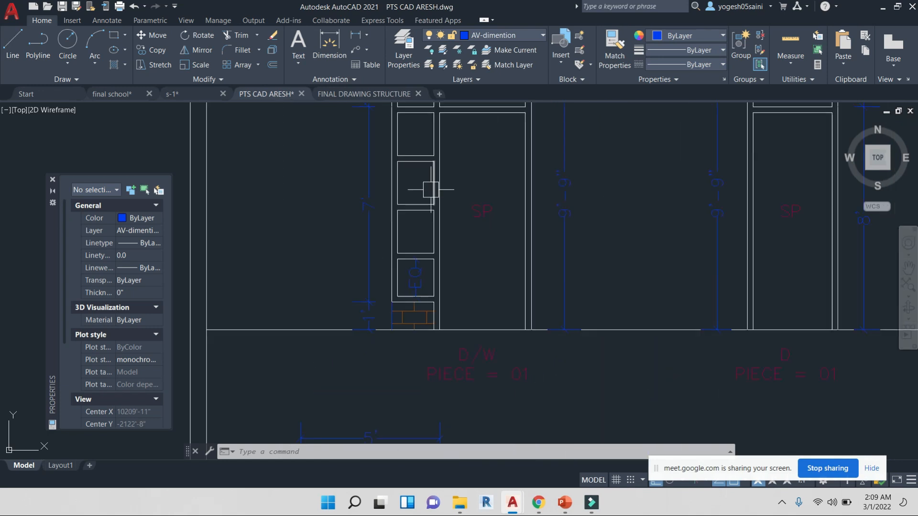
{"action": "scroll", "coordinate": [413, 297], "scroll_direction": "up", "scroll_amount": 2}
{"action": "scroll", "coordinate": [430, 219], "scroll_direction": "up", "scroll_amount": 3}
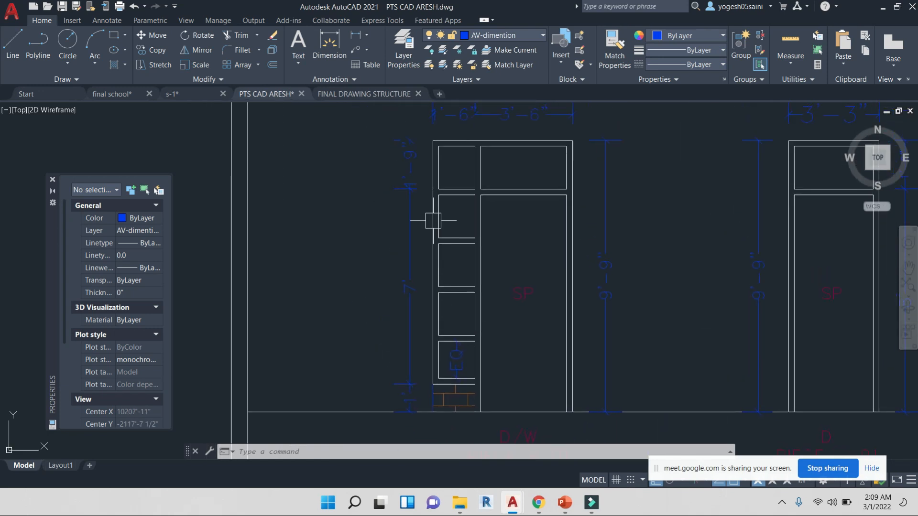
{"action": "scroll", "coordinate": [647, 150], "scroll_direction": "down", "scroll_amount": 3}
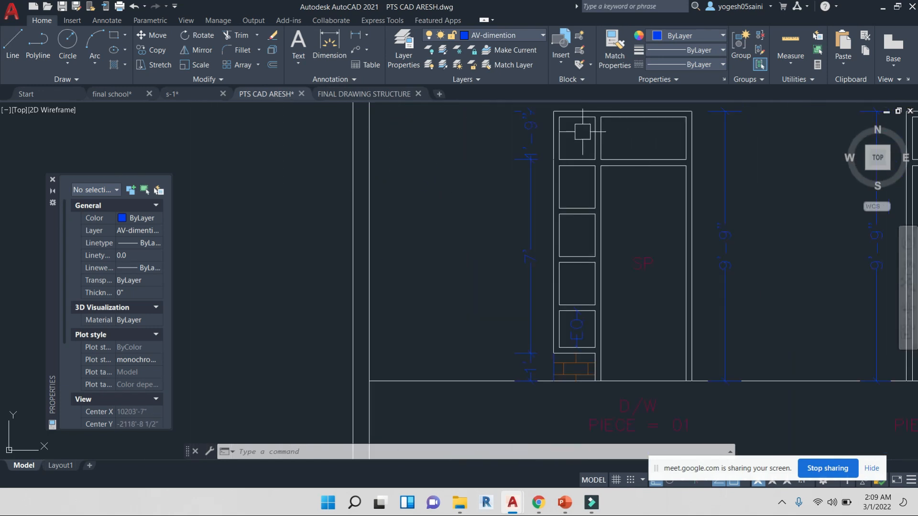
{"action": "middle_click_drag", "start_coordinate": [644, 129], "coordinate": [607, 271]}
{"action": "scroll", "coordinate": [628, 180], "scroll_direction": "up", "scroll_amount": 2}
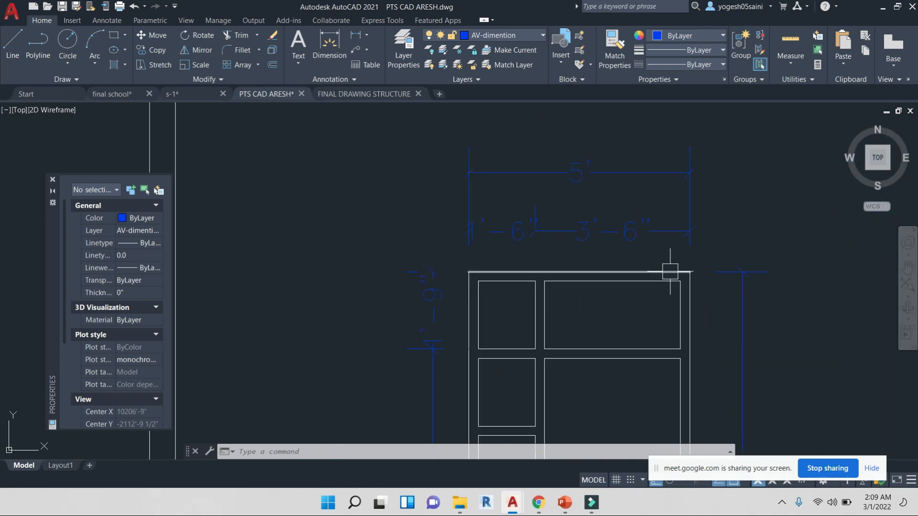
{"action": "middle_click_drag", "start_coordinate": [638, 354], "coordinate": [632, 212]}
{"action": "middle_click_drag", "start_coordinate": [628, 284], "coordinate": [647, 430]}
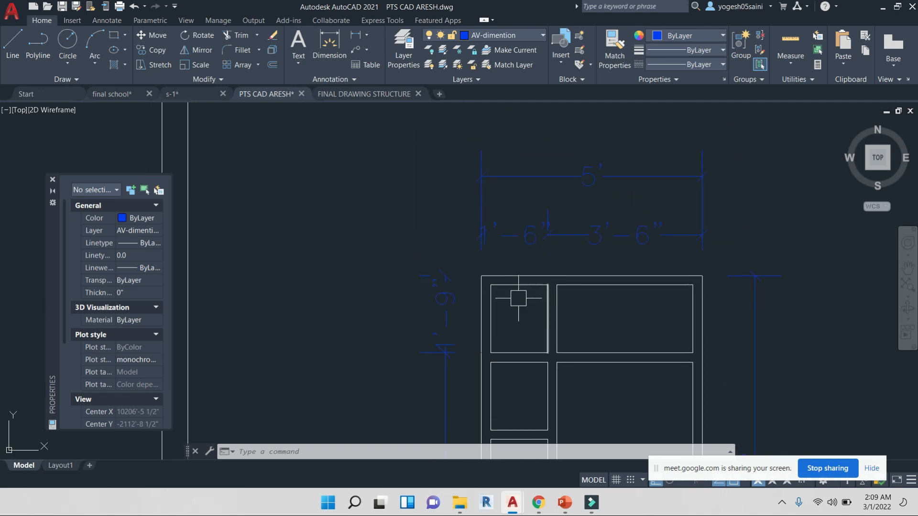
{"action": "middle_click_drag", "start_coordinate": [526, 387], "coordinate": [550, 253]}
Look over the remaining door and window detail sheets and the terrace and third floor plan sheets
{"action": "scroll", "coordinate": [543, 353], "scroll_direction": "down", "scroll_amount": 3}
{"action": "middle_click_drag", "start_coordinate": [568, 383], "coordinate": [527, 185]}
{"action": "middle_click_drag", "start_coordinate": [542, 324], "coordinate": [529, 151]}
{"action": "scroll", "coordinate": [480, 243], "scroll_direction": "up", "scroll_amount": 5}
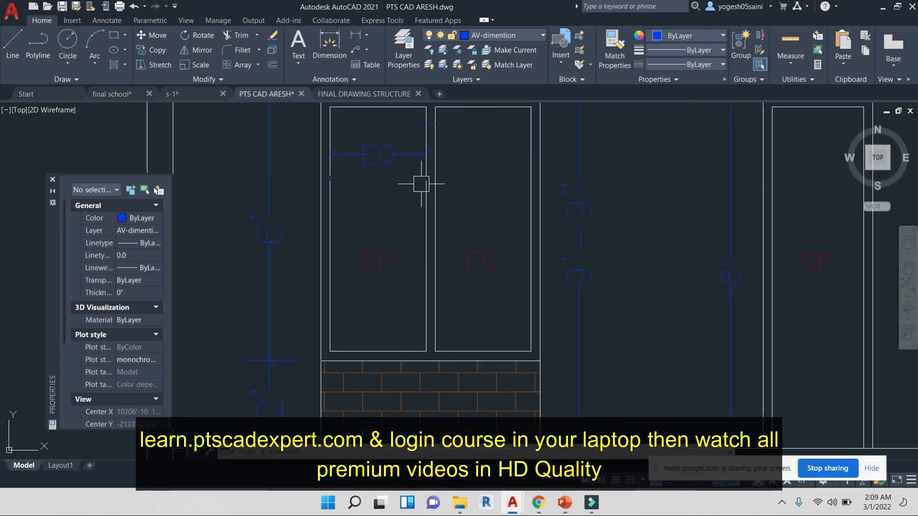
{"action": "scroll", "coordinate": [470, 300], "scroll_direction": "down", "scroll_amount": 3}
{"action": "scroll", "coordinate": [495, 297], "scroll_direction": "down", "scroll_amount": 3}
{"action": "middle_click_drag", "start_coordinate": [743, 364], "coordinate": [565, 274]}
{"action": "middle_click_drag", "start_coordinate": [526, 219], "coordinate": [340, 284]}
{"action": "scroll", "coordinate": [478, 275], "scroll_direction": "down", "scroll_amount": 7}
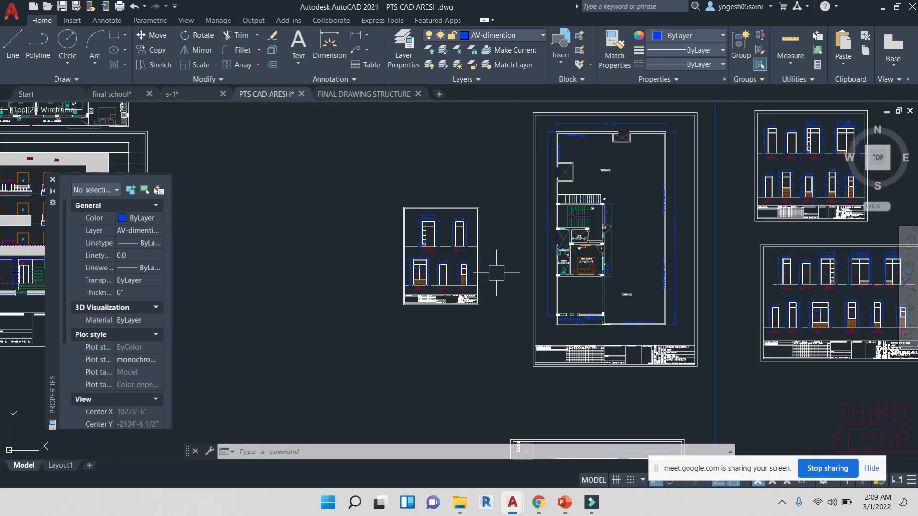
{"action": "middle_click_drag", "start_coordinate": [645, 280], "coordinate": [489, 252]}
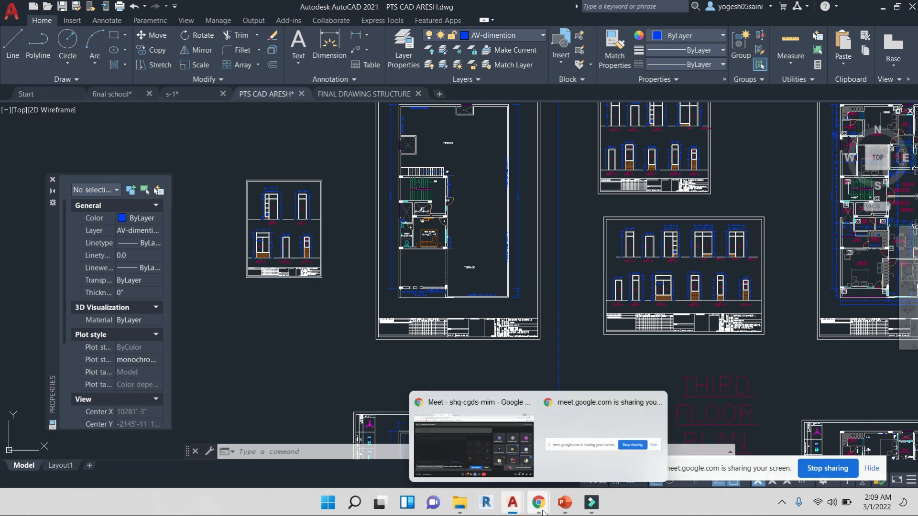
Switch to the video call and admit the participant waiting to join
{"action": "left_click", "coordinate": [492, 447]}
{"action": "mouse_move", "coordinate": [512, 507]}
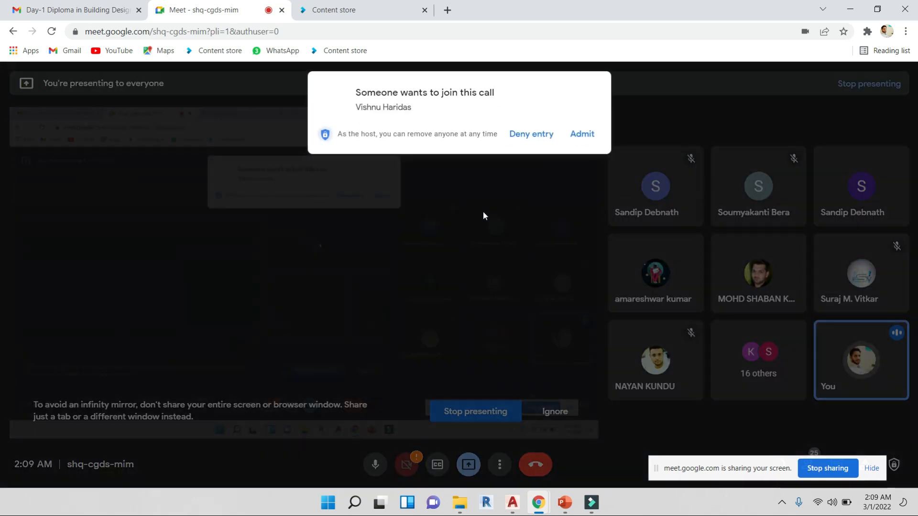
{"action": "left_click", "coordinate": [581, 135]}
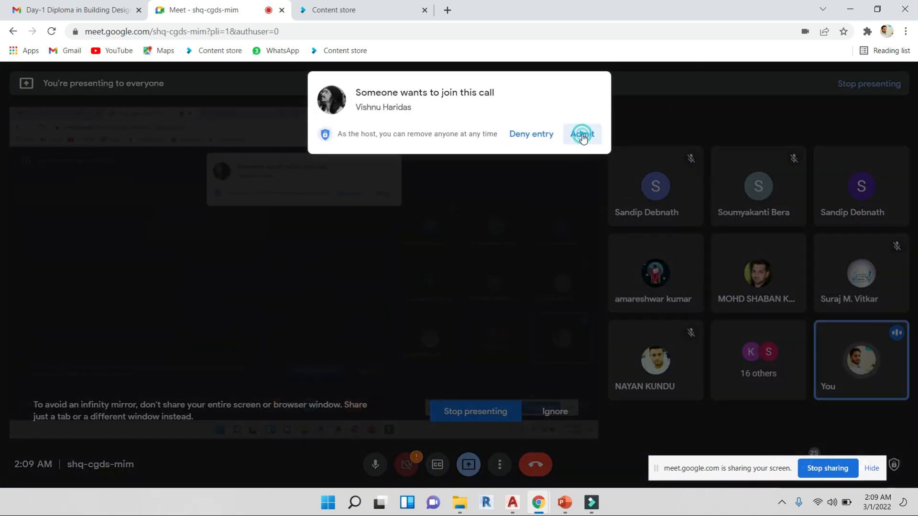
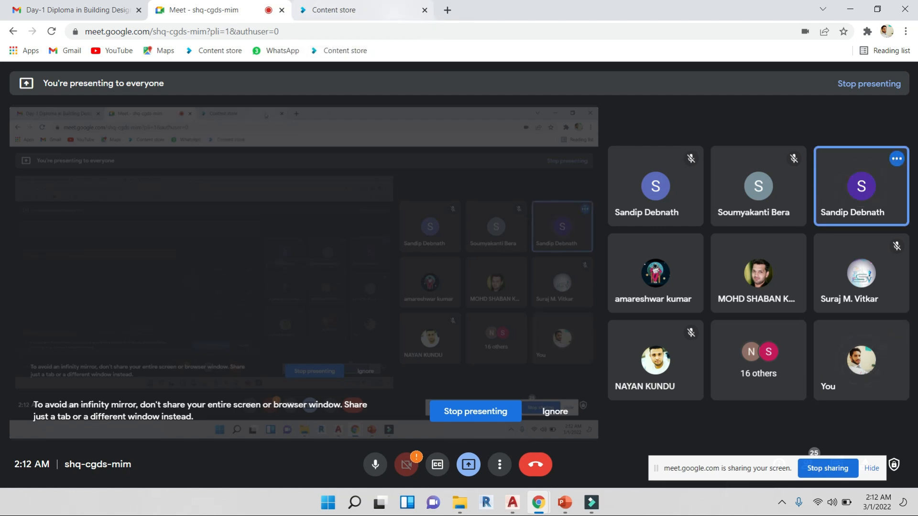
Return to the residence drawing and look over the floor plan sheets and the structural slab plan
{"action": "left_click", "coordinate": [512, 502]}
{"action": "left_click", "coordinate": [558, 456]}
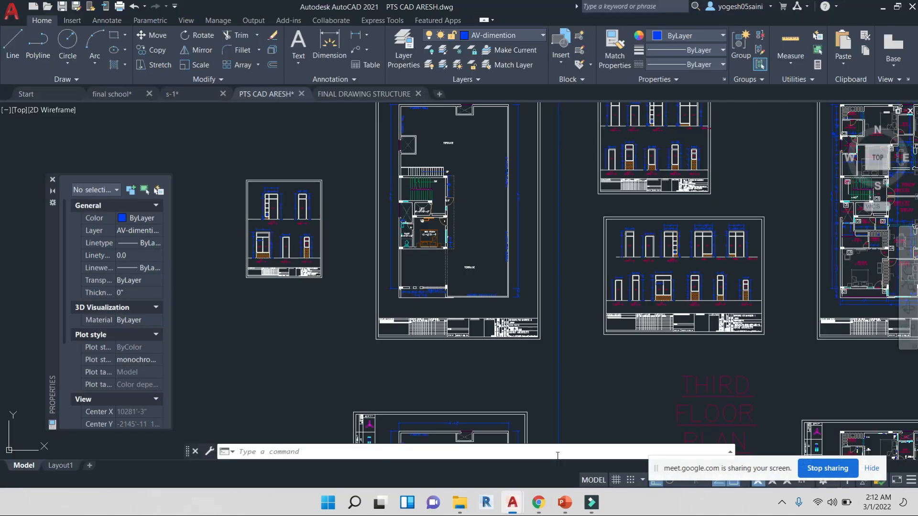
{"action": "scroll", "coordinate": [617, 282], "scroll_direction": "down", "scroll_amount": 5}
{"action": "scroll", "coordinate": [583, 279], "scroll_direction": "up", "scroll_amount": 8}
{"action": "scroll", "coordinate": [582, 279], "scroll_direction": "down", "scroll_amount": 5}
{"action": "scroll", "coordinate": [727, 345], "scroll_direction": "up", "scroll_amount": 6}
{"action": "scroll", "coordinate": [674, 287], "scroll_direction": "down", "scroll_amount": 1}
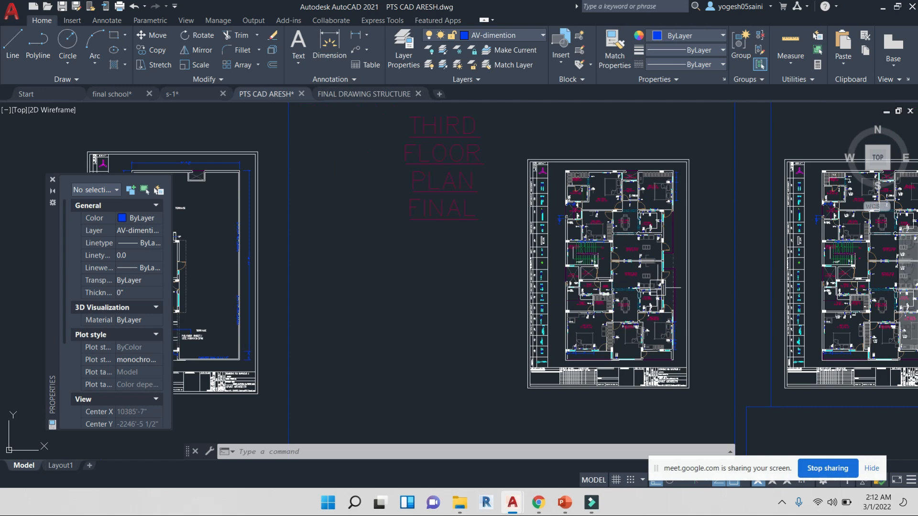
{"action": "middle_click_drag", "start_coordinate": [674, 287], "coordinate": [596, 275]}
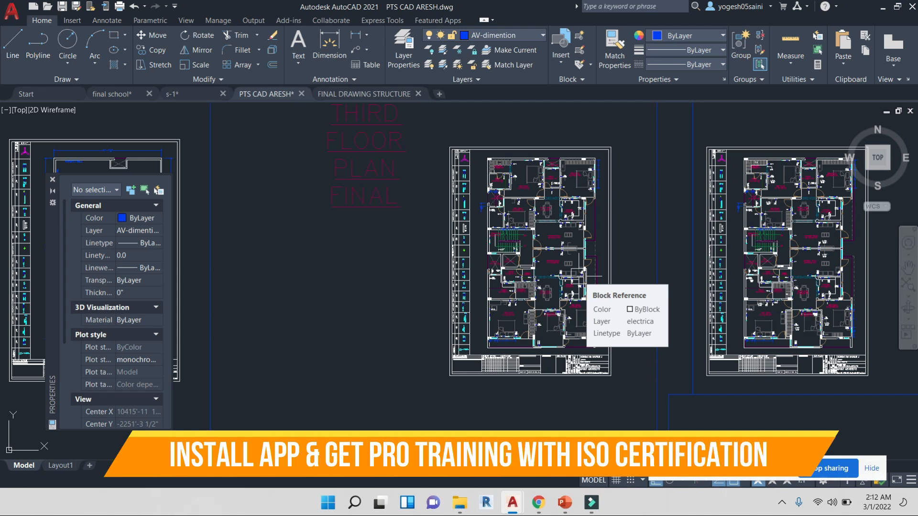
{"action": "scroll", "coordinate": [584, 277], "scroll_direction": "down", "scroll_amount": 6}
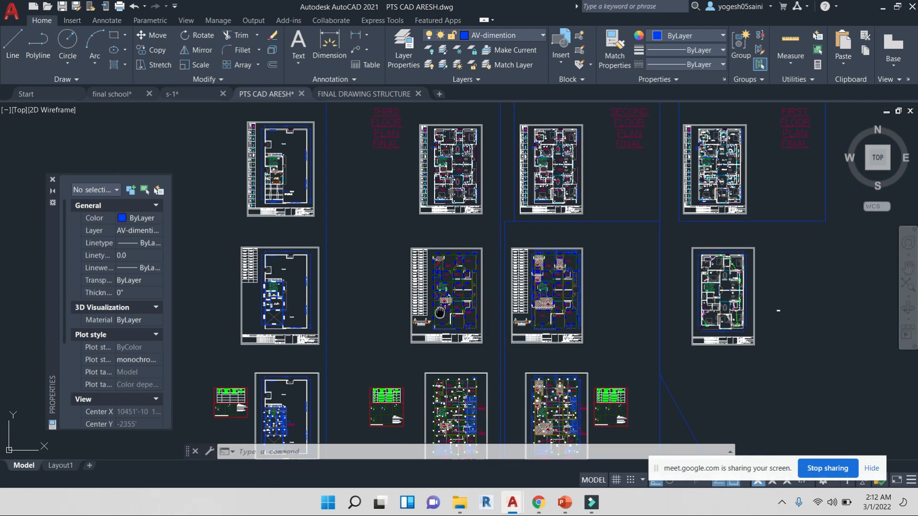
{"action": "middle_click_drag", "start_coordinate": [440, 313], "coordinate": [380, 241]}
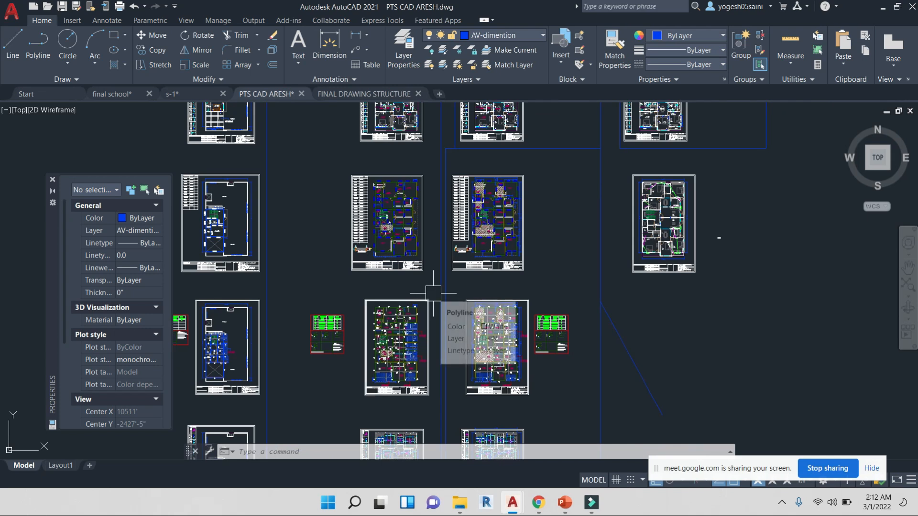
{"action": "scroll", "coordinate": [444, 282], "scroll_direction": "down", "scroll_amount": 3}
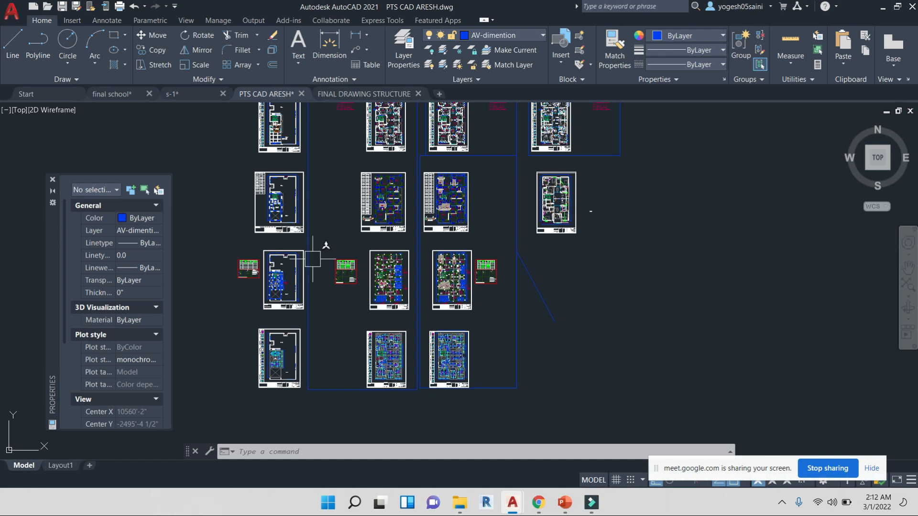
{"action": "scroll", "coordinate": [380, 279], "scroll_direction": "up", "scroll_amount": 5}
{"action": "scroll", "coordinate": [418, 234], "scroll_direction": "up", "scroll_amount": 3}
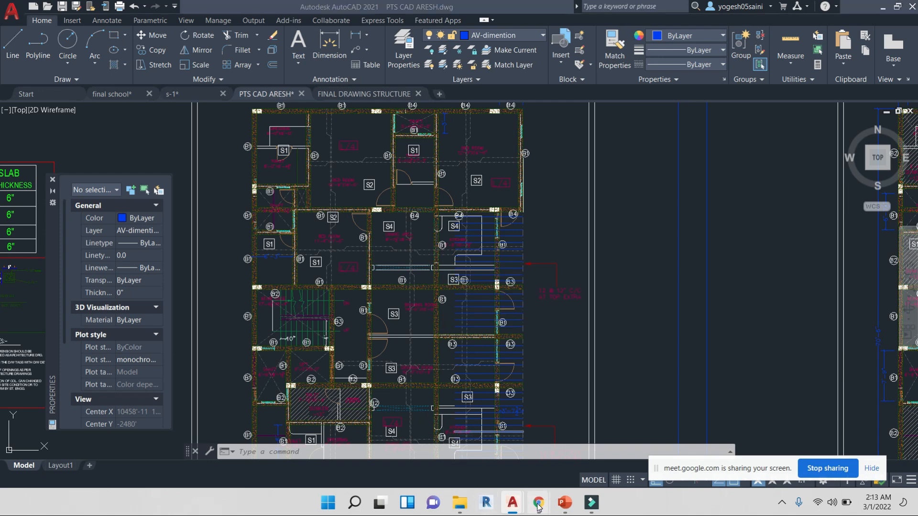
Check the video call for joining requests and return to the drawing
{"action": "mouse_move", "coordinate": [538, 503]}
{"action": "left_click", "coordinate": [502, 452]}
{"action": "left_click", "coordinate": [586, 135]}
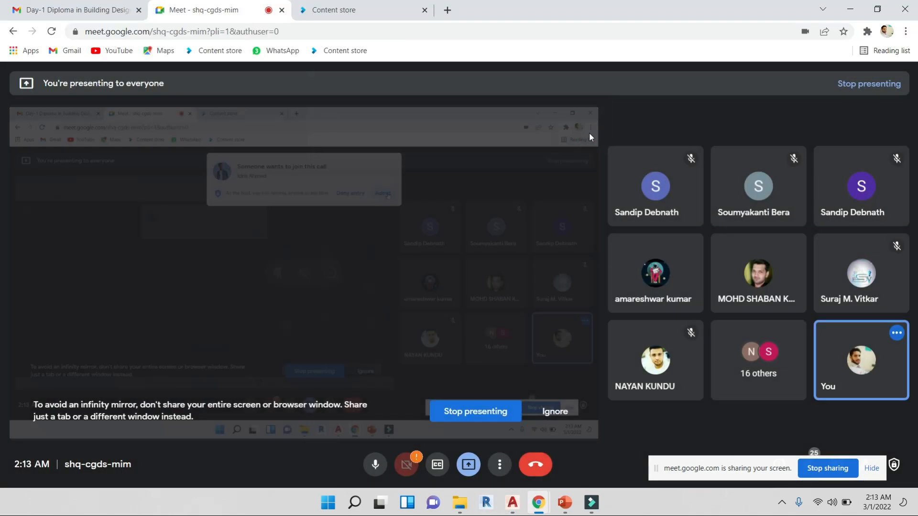
{"action": "left_click", "coordinate": [859, 5]}
Examine the slab schedule table with its shorter span, longer span and slab thickness entries
{"action": "scroll", "coordinate": [540, 246], "scroll_direction": "down", "scroll_amount": 9}
{"action": "middle_click_drag", "start_coordinate": [596, 311], "coordinate": [548, 272]}
{"action": "scroll", "coordinate": [579, 194], "scroll_direction": "up", "scroll_amount": 12}
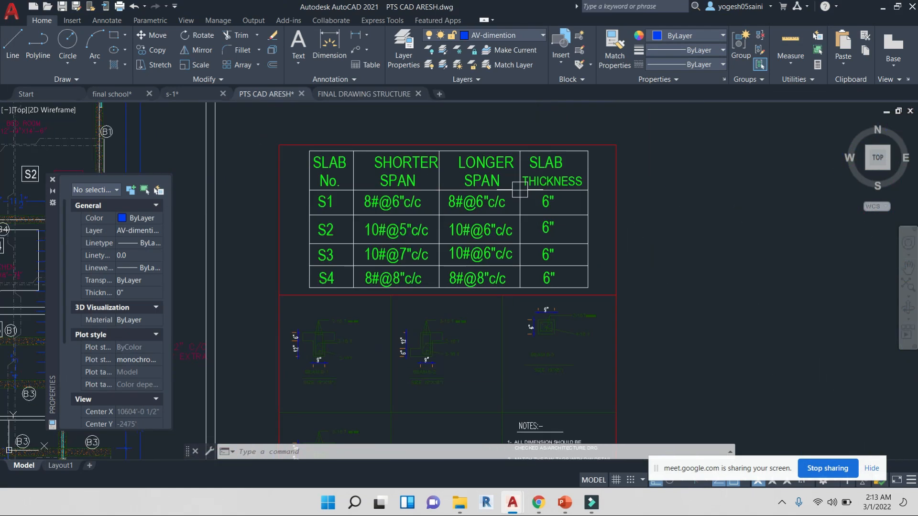
{"action": "scroll", "coordinate": [371, 204], "scroll_direction": "up", "scroll_amount": 4}
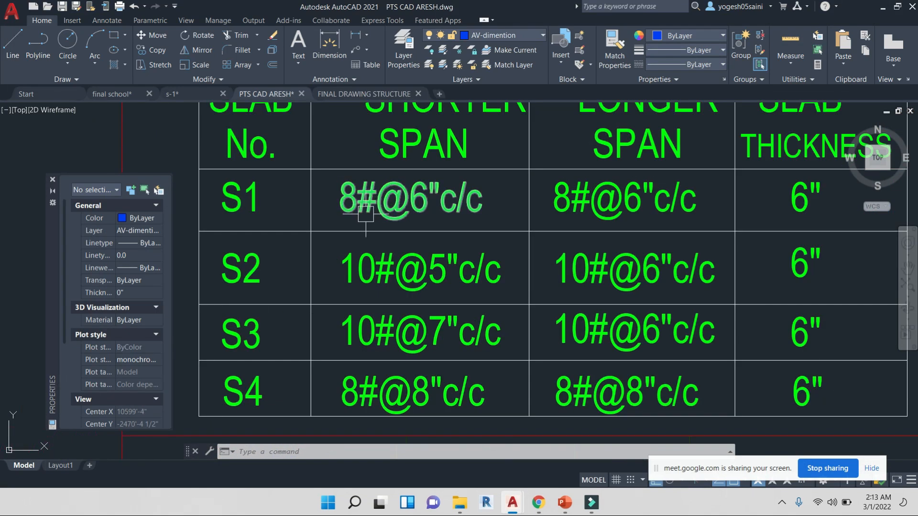
{"action": "scroll", "coordinate": [472, 205], "scroll_direction": "down", "scroll_amount": 4}
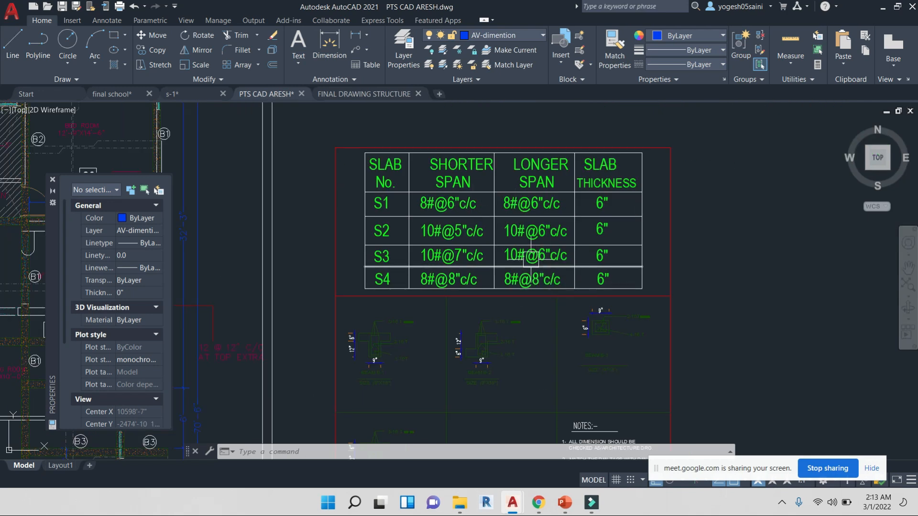
{"action": "scroll", "coordinate": [493, 214], "scroll_direction": "down", "scroll_amount": 6}
{"action": "scroll", "coordinate": [569, 205], "scroll_direction": "down", "scroll_amount": 5}
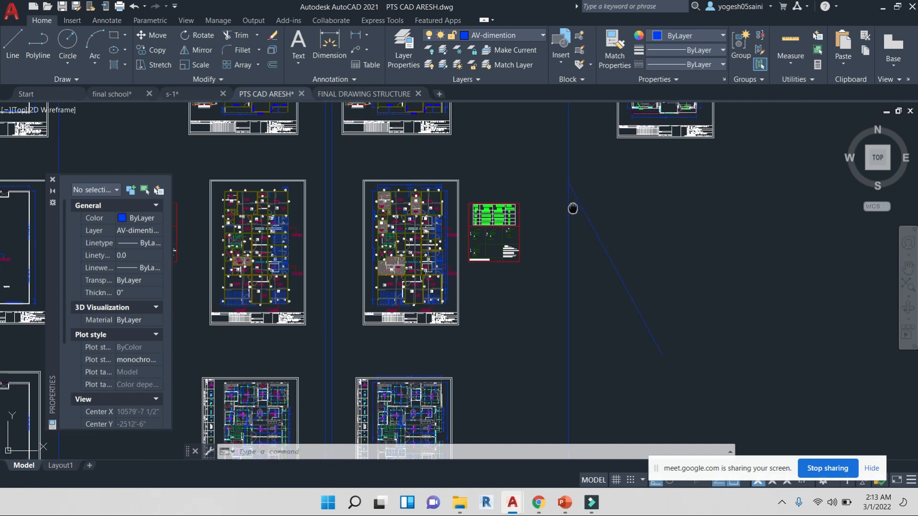
Open the final structure drawing and read the schedule of first floor beams
{"action": "left_click", "coordinate": [380, 94]}
{"action": "scroll", "coordinate": [455, 326], "scroll_direction": "up", "scroll_amount": 2}
{"action": "scroll", "coordinate": [323, 262], "scroll_direction": "up", "scroll_amount": 4}
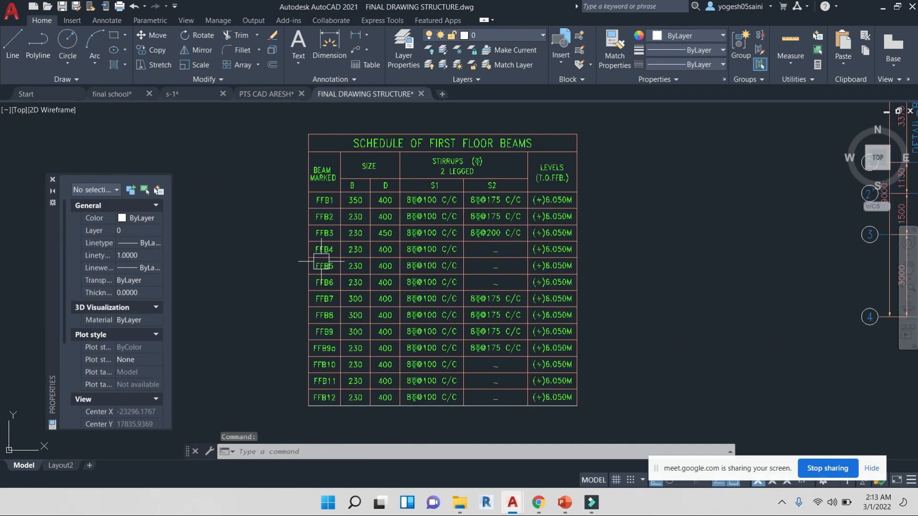
{"action": "middle_click_drag", "start_coordinate": [389, 306], "coordinate": [364, 274]}
{"action": "scroll", "coordinate": [298, 207], "scroll_direction": "up", "scroll_amount": 4}
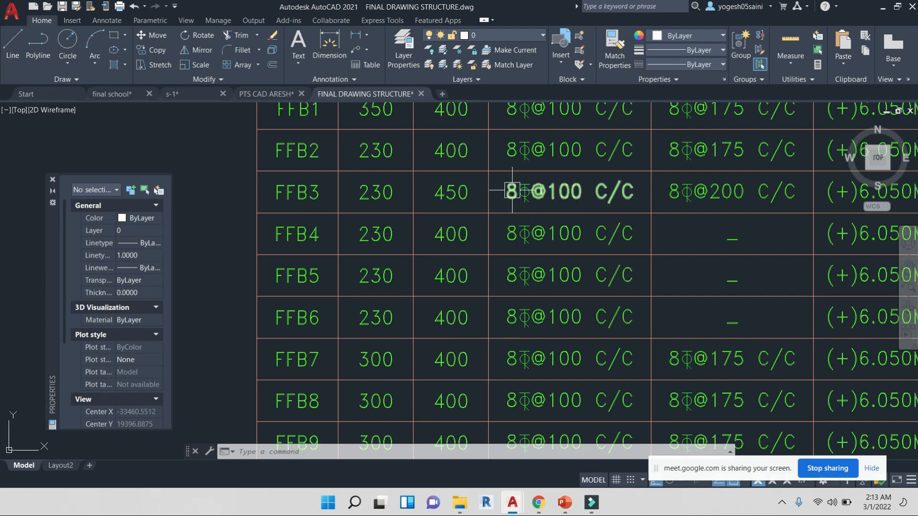
{"action": "scroll", "coordinate": [651, 237], "scroll_direction": "down", "scroll_amount": 4}
{"action": "scroll", "coordinate": [679, 232], "scroll_direction": "up", "scroll_amount": 5}
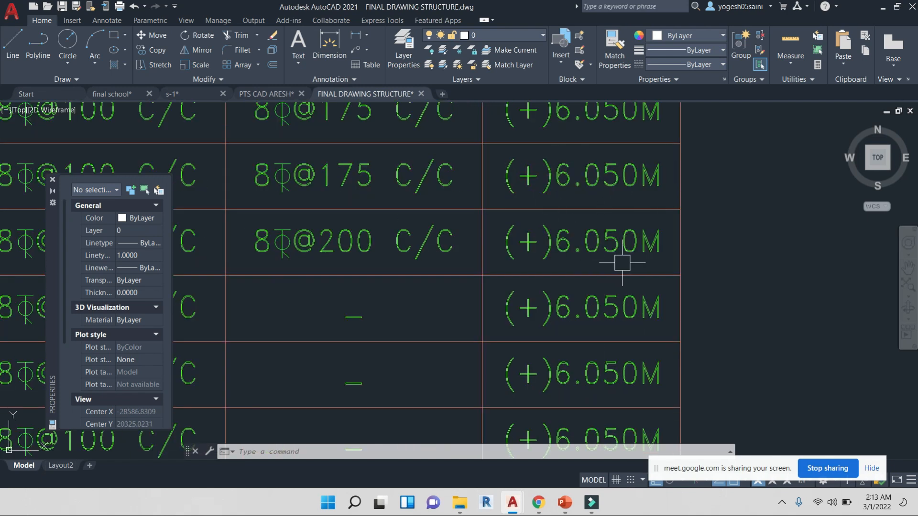
{"action": "scroll", "coordinate": [622, 263], "scroll_direction": "down", "scroll_amount": 5}
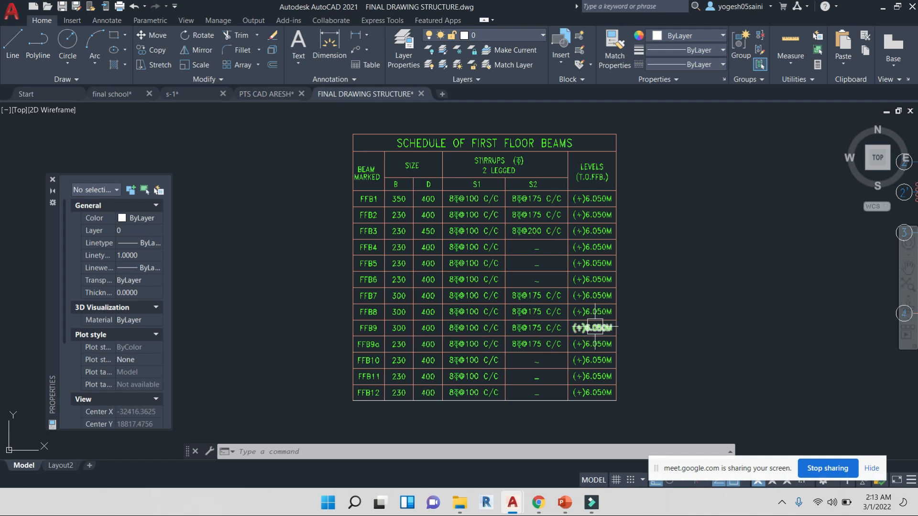
Inspect the second floor beam layout plan's beam labels, sizes and lift pit dimensions
{"action": "scroll", "coordinate": [540, 267], "scroll_direction": "down", "scroll_amount": 4}
{"action": "middle_click_drag", "start_coordinate": [657, 278], "coordinate": [363, 264]}
{"action": "scroll", "coordinate": [521, 213], "scroll_direction": "up", "scroll_amount": 5}
{"action": "middle_click_drag", "start_coordinate": [654, 201], "coordinate": [617, 213]}
{"action": "scroll", "coordinate": [618, 213], "scroll_direction": "up", "scroll_amount": 6}
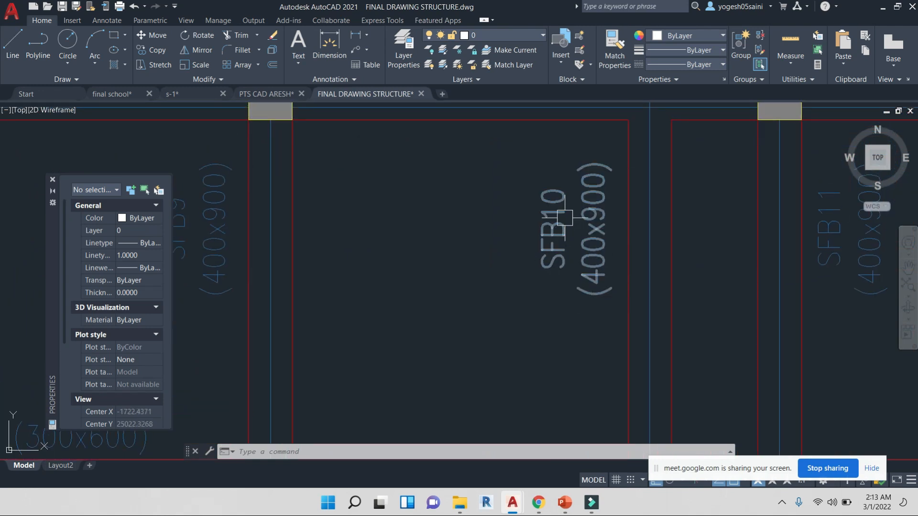
{"action": "scroll", "coordinate": [545, 211], "scroll_direction": "down", "scroll_amount": 5}
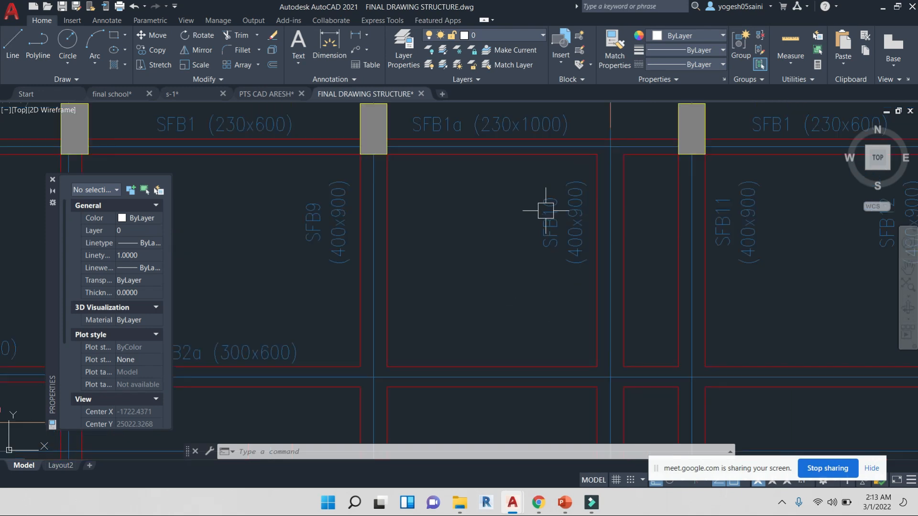
{"action": "scroll", "coordinate": [545, 210], "scroll_direction": "up", "scroll_amount": 5}
{"action": "scroll", "coordinate": [564, 239], "scroll_direction": "down", "scroll_amount": 5}
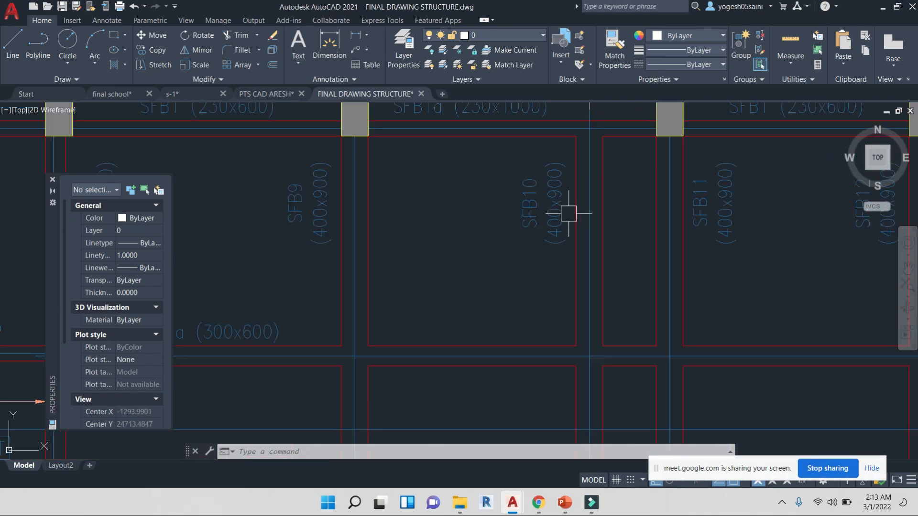
{"action": "scroll", "coordinate": [556, 290], "scroll_direction": "down", "scroll_amount": 2}
{"action": "scroll", "coordinate": [396, 173], "scroll_direction": "up", "scroll_amount": 6}
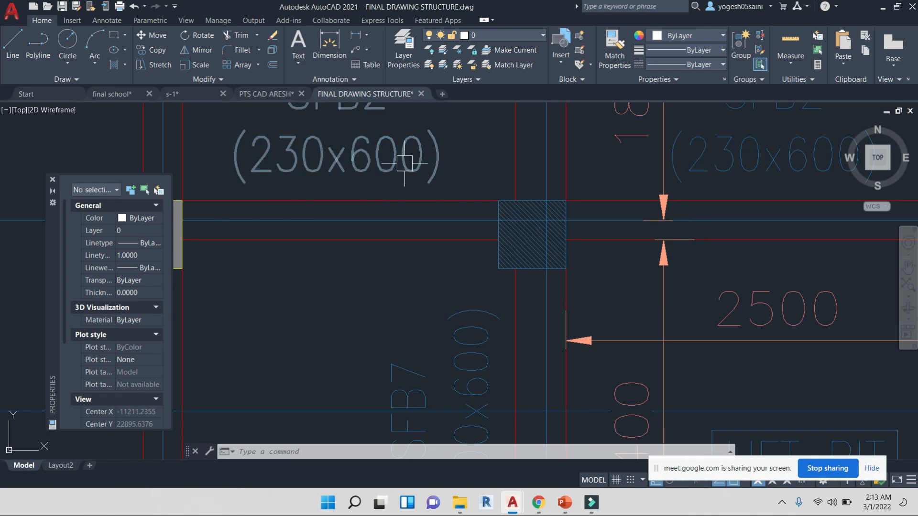
{"action": "middle_click_drag", "start_coordinate": [404, 163], "coordinate": [453, 239]}
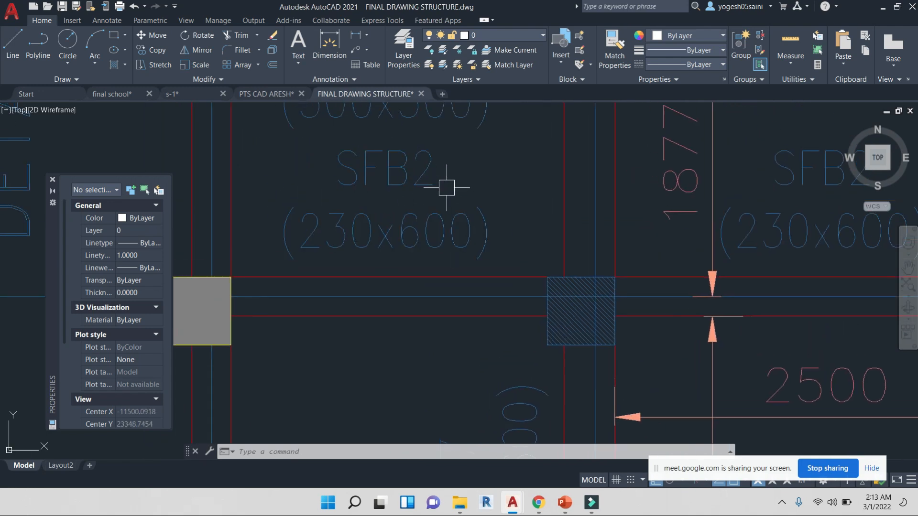
{"action": "scroll", "coordinate": [447, 188], "scroll_direction": "down", "scroll_amount": 5}
{"action": "scroll", "coordinate": [473, 210], "scroll_direction": "up", "scroll_amount": 5}
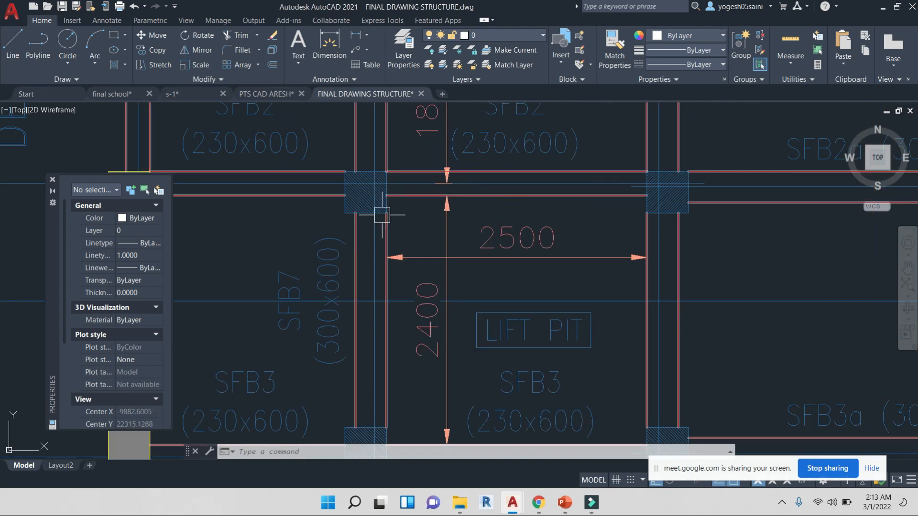
Select the column hatch beside the lift pit and apply the ANSI32 hatch pattern to it
{"action": "left_click", "coordinate": [365, 192]}
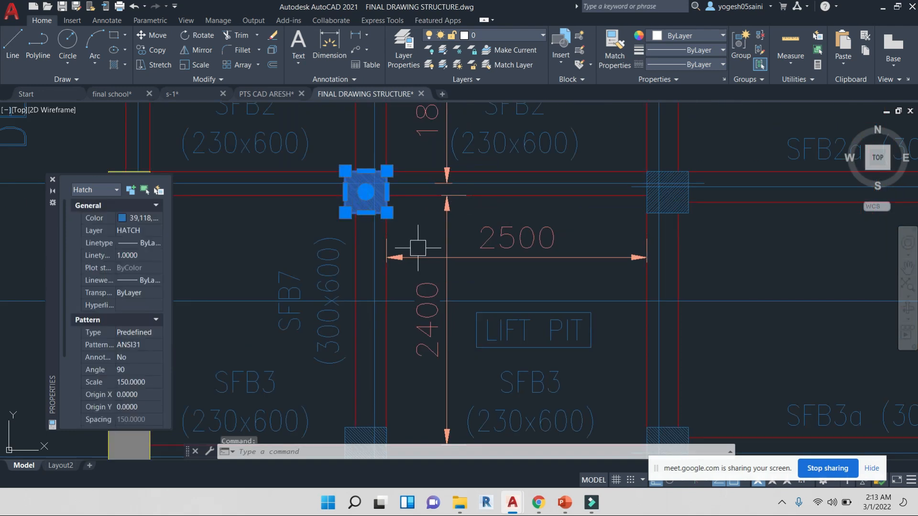
{"action": "scroll", "coordinate": [418, 248], "scroll_direction": "down", "scroll_amount": 7}
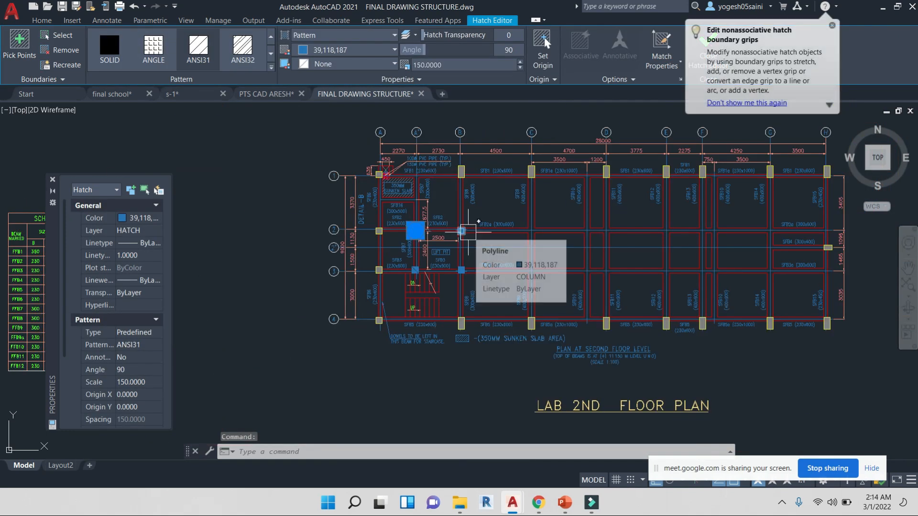
{"action": "scroll", "coordinate": [468, 231], "scroll_direction": "down", "scroll_amount": 8}
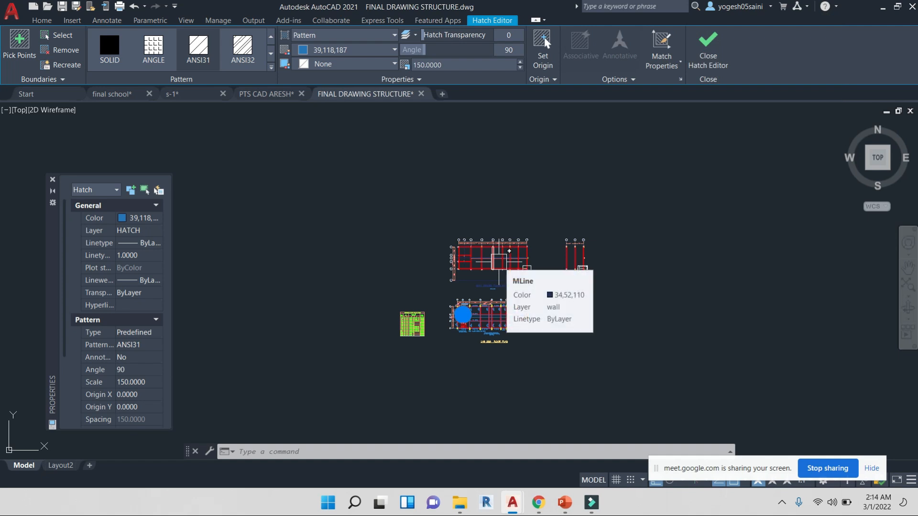
{"action": "left_click", "coordinate": [53, 180]}
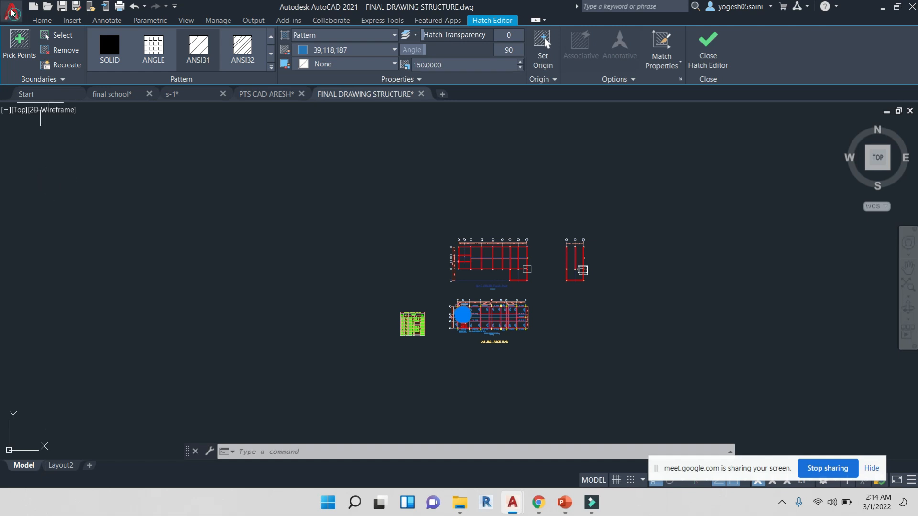
{"action": "left_click", "coordinate": [12, 13]}
{"action": "left_click", "coordinate": [421, 227]}
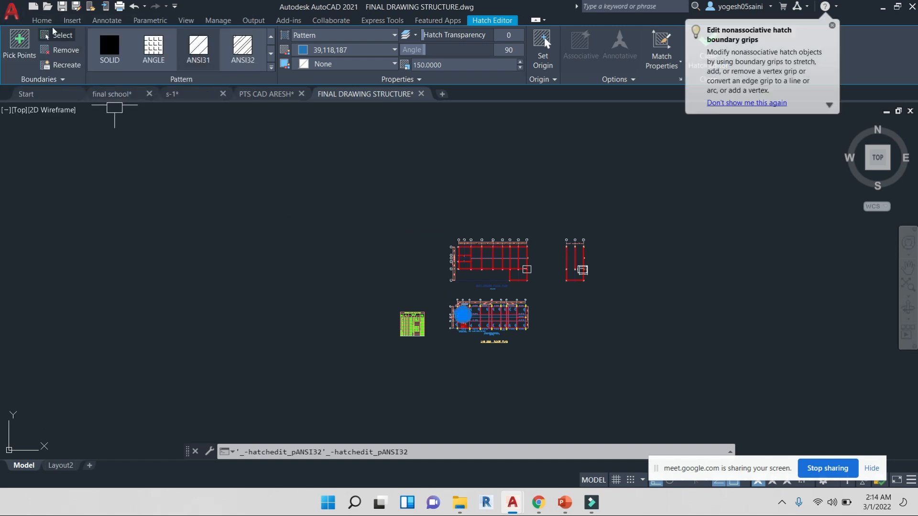
Start a new blank drawing and restore the program window to full screen
{"action": "left_click", "coordinate": [42, 20]}
{"action": "left_click", "coordinate": [442, 94]}
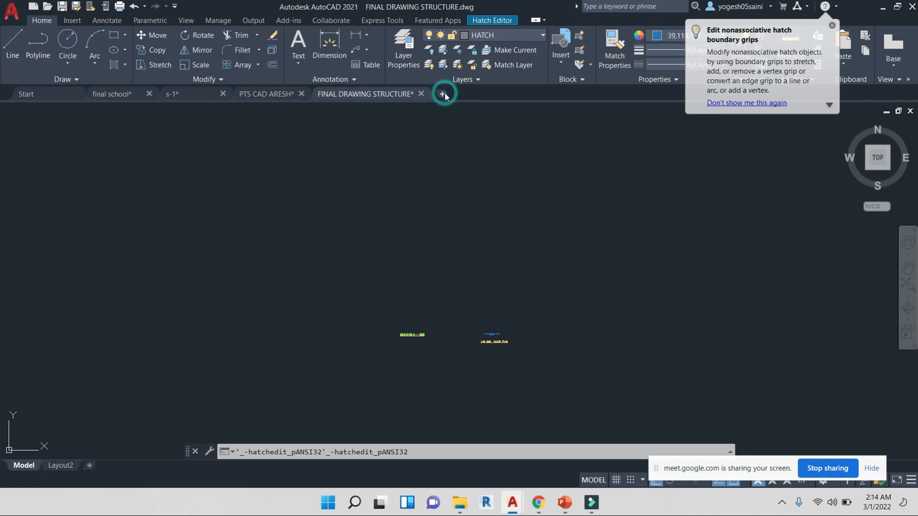
{"action": "left_click", "coordinate": [884, 8]}
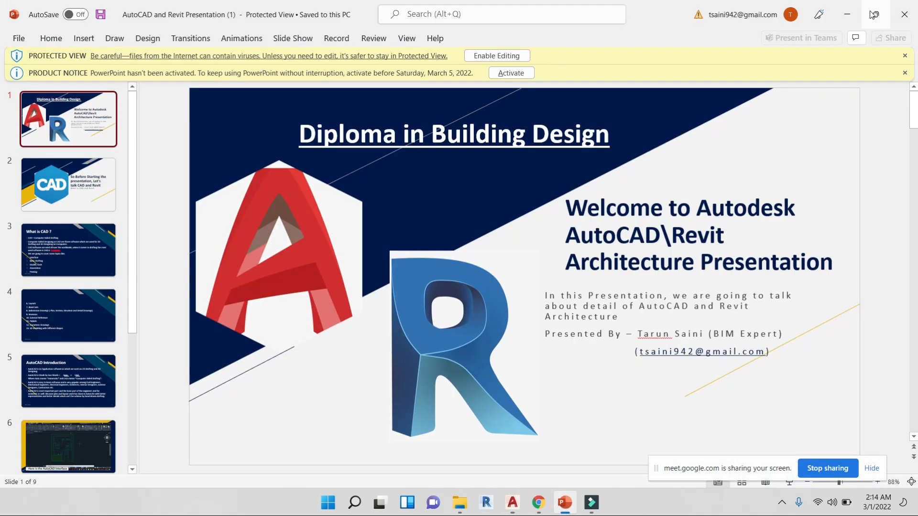
{"action": "left_click", "coordinate": [867, 9]}
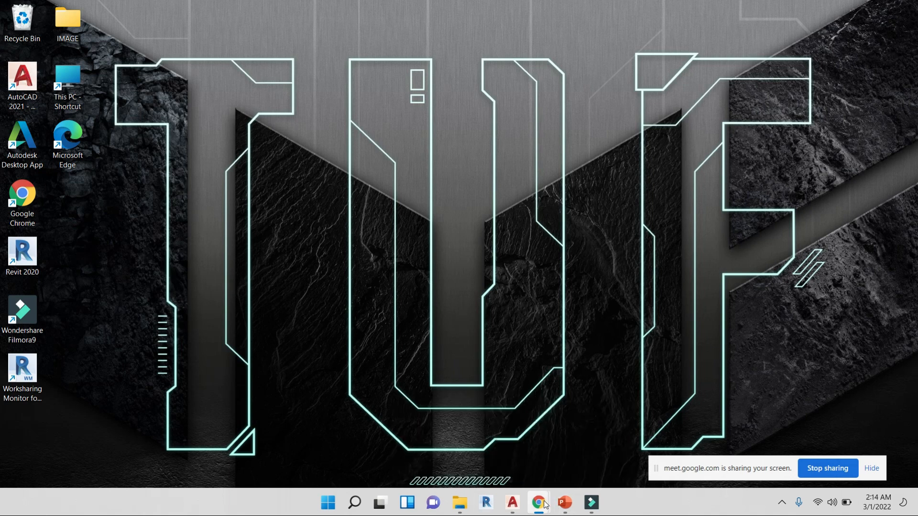
{"action": "mouse_move", "coordinate": [512, 502]}
{"action": "left_click", "coordinate": [770, 444]}
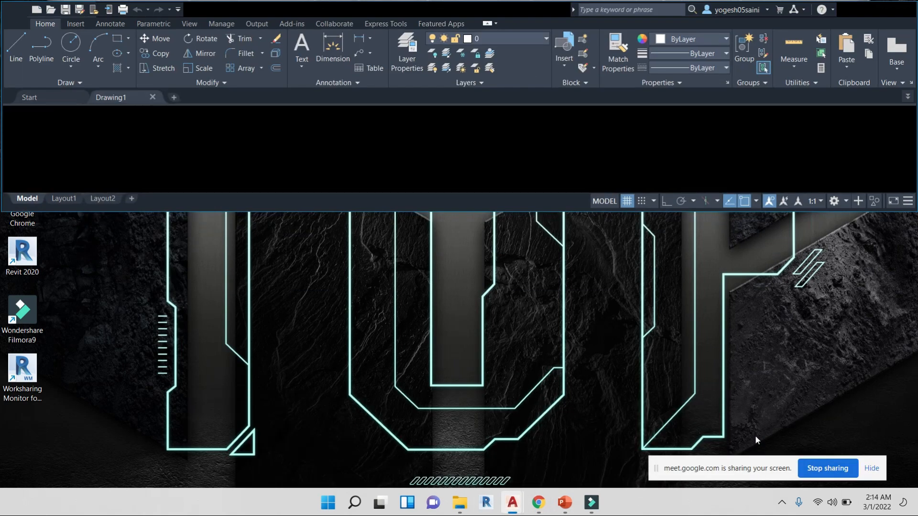
{"action": "left_click", "coordinate": [891, 7]}
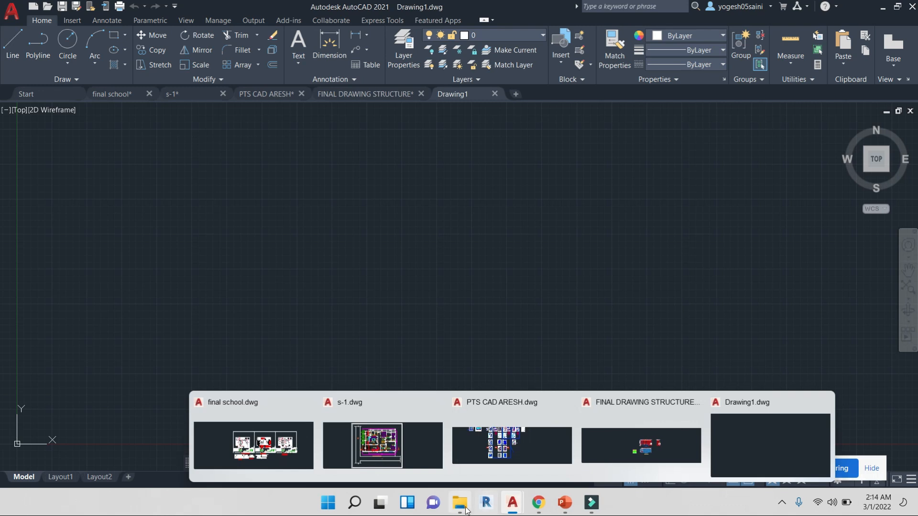
Switch to the video call to admit the waiting participant, then return to the open drawings
{"action": "mouse_move", "coordinate": [538, 502]}
{"action": "left_click", "coordinate": [477, 448]}
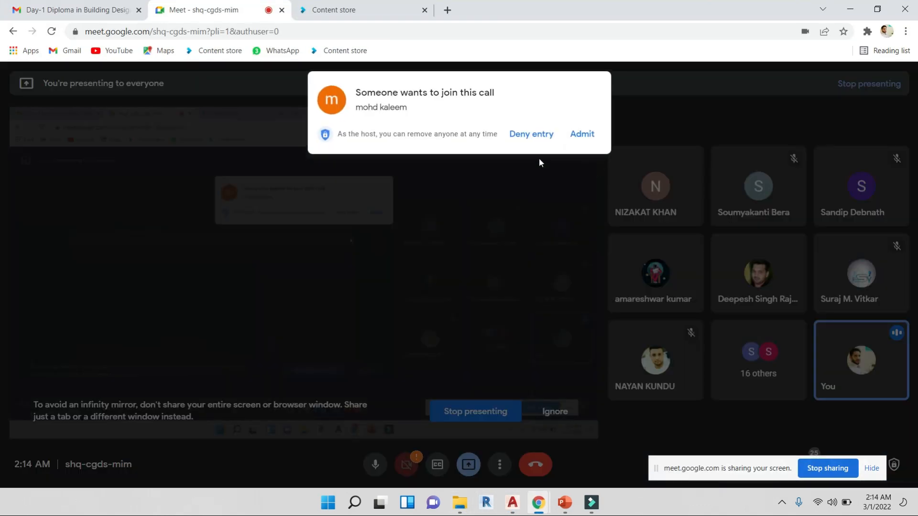
{"action": "left_click", "coordinate": [582, 134]}
{"action": "key", "text": "alt+Tab"}
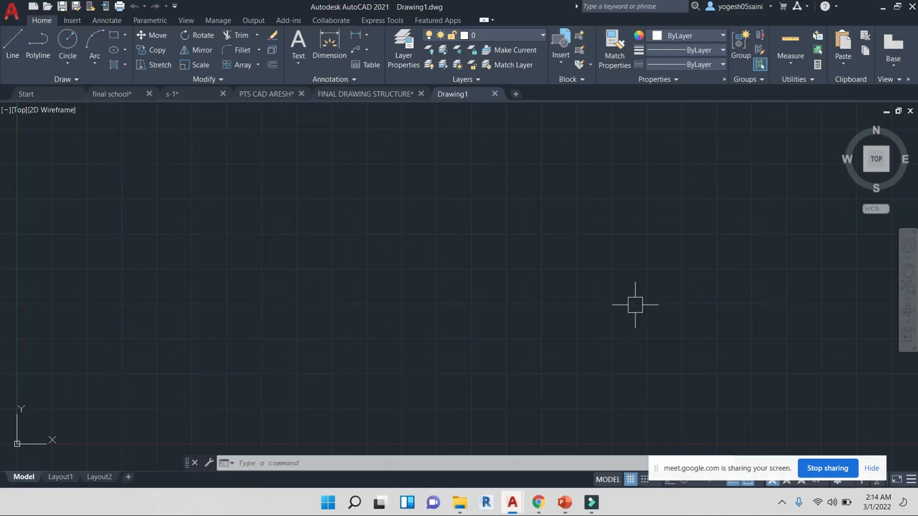
{"action": "left_click", "coordinate": [513, 502]}
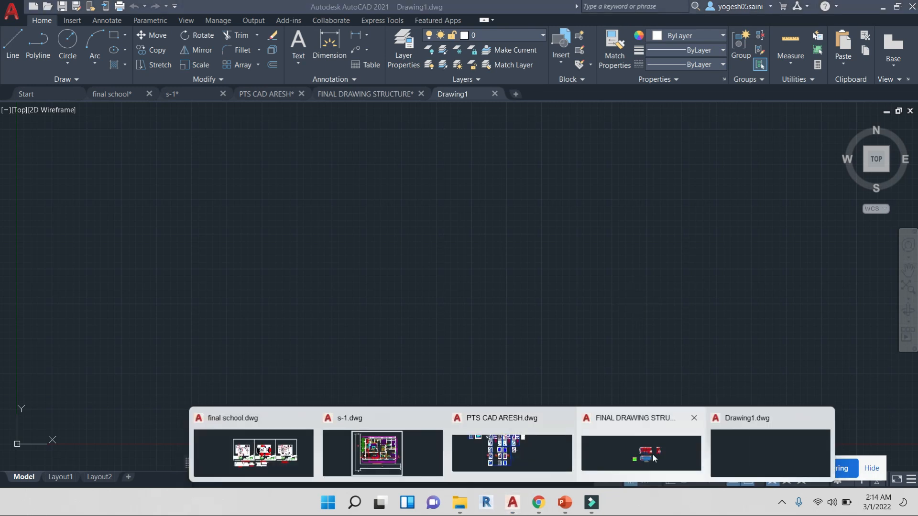
Switch back to the FINAL DRAWING STRUCTURE drawing
{"action": "left_click", "coordinate": [747, 455]}
{"action": "mouse_move", "coordinate": [512, 503]}
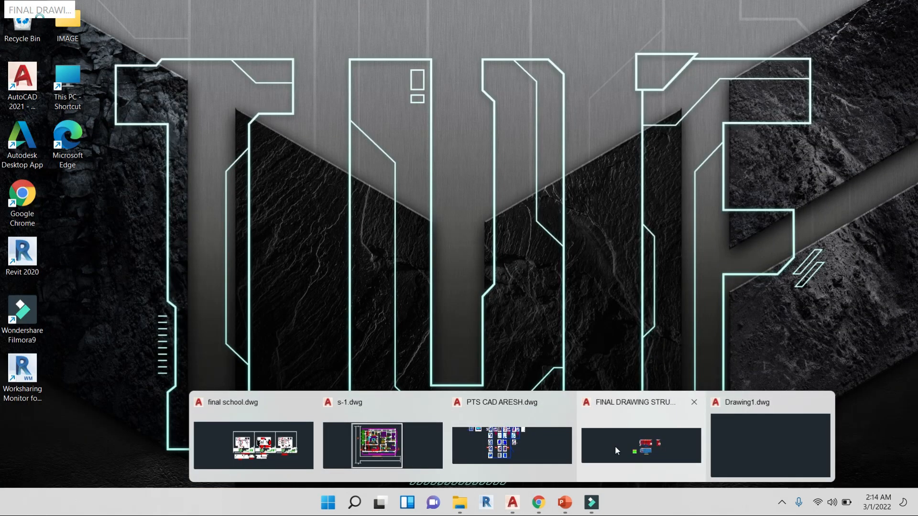
{"action": "left_click", "coordinate": [615, 445]}
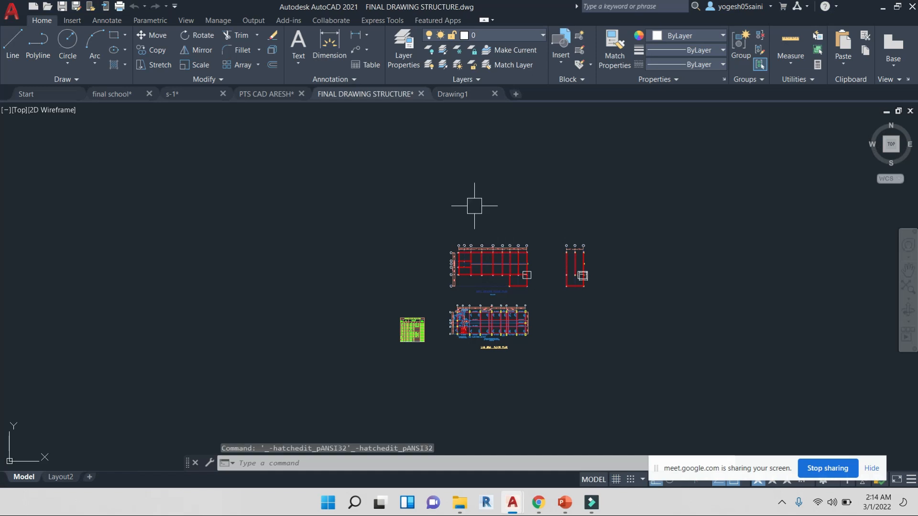
{"action": "scroll", "coordinate": [499, 194], "scroll_direction": "up", "scroll_amount": 2}
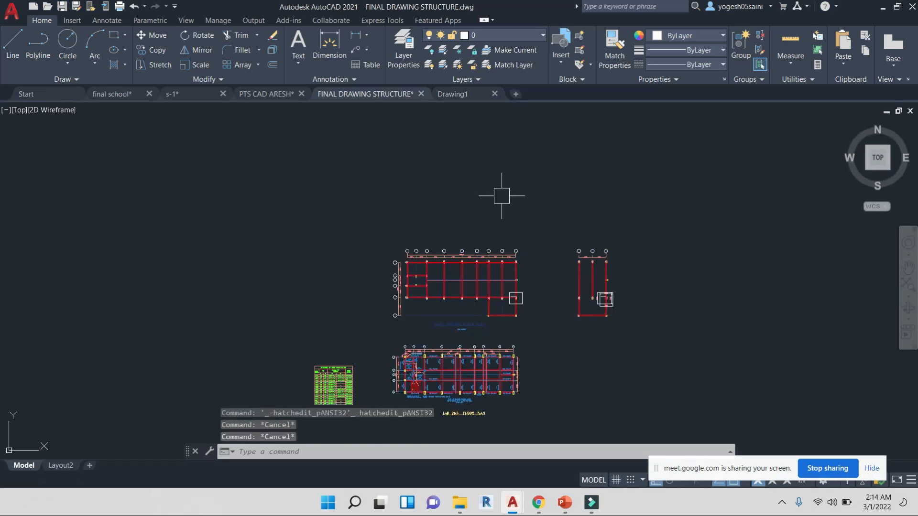
Draw a small closed four-line outline above the ground floor beam plan with the Line command
{"action": "key", "text": "Escape"}
{"action": "type", "text": "l"}
{"action": "key", "text": "Return"}
{"action": "left_click", "coordinate": [501, 199]}
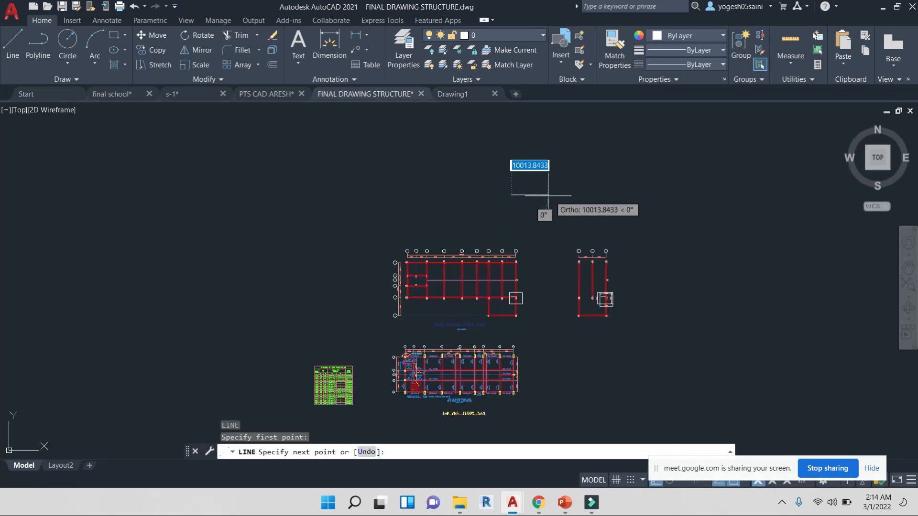
{"action": "scroll", "coordinate": [540, 201], "scroll_direction": "up", "scroll_amount": 5}
{"action": "left_click", "coordinate": [430, 193]}
{"action": "left_click", "coordinate": [428, 220]}
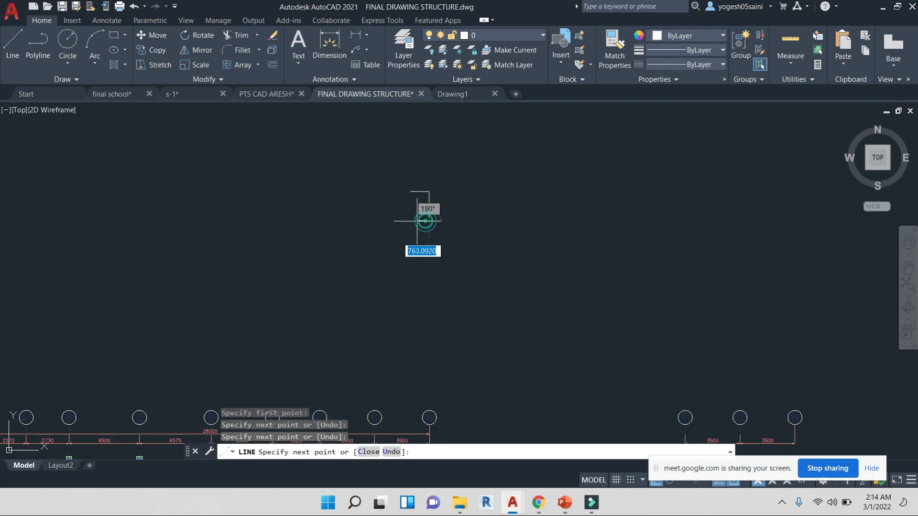
{"action": "left_click", "coordinate": [410, 220]}
{"action": "left_click", "coordinate": [412, 192]}
{"action": "key", "text": "Escape"}
{"action": "key", "text": "Escape"}
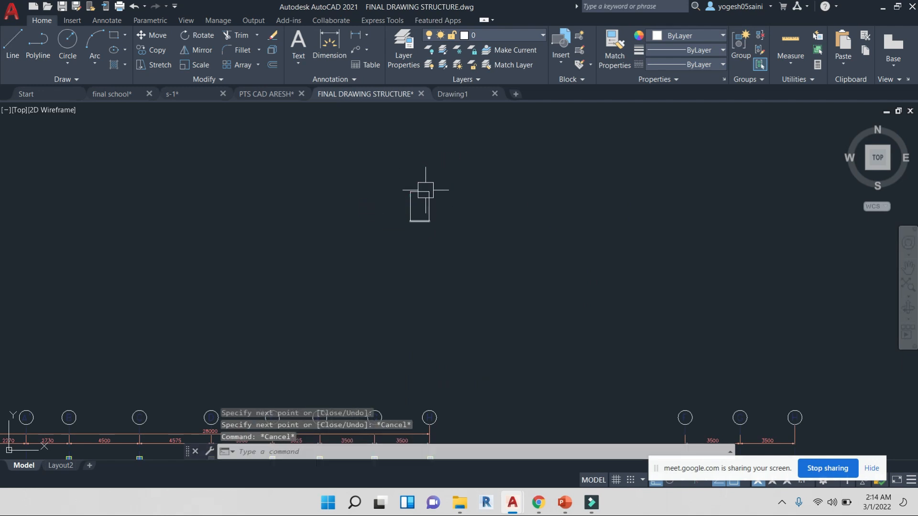
Window-select around the small outline and undo the last change
{"action": "middle_click_drag", "start_coordinate": [406, 231], "coordinate": [440, 251]}
{"action": "scroll", "coordinate": [454, 226], "scroll_direction": "up", "scroll_amount": 4}
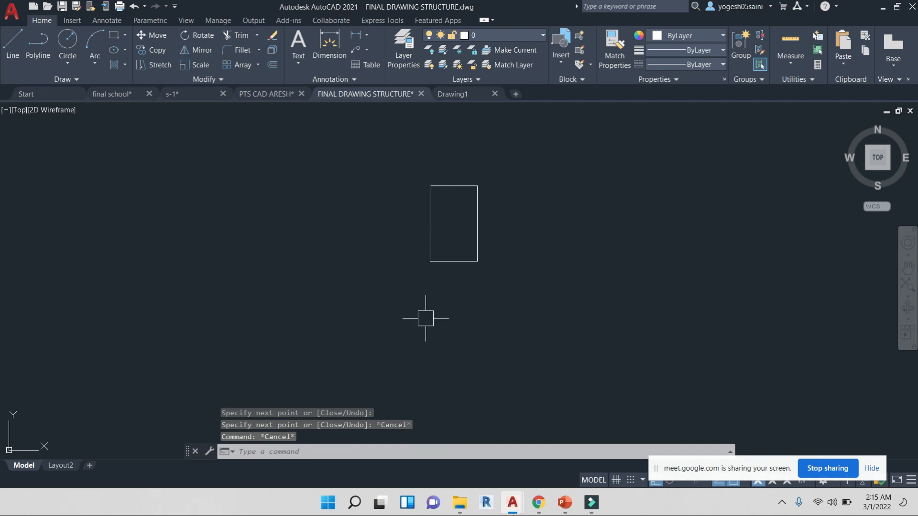
{"action": "scroll", "coordinate": [500, 268], "scroll_direction": "down", "scroll_amount": 4}
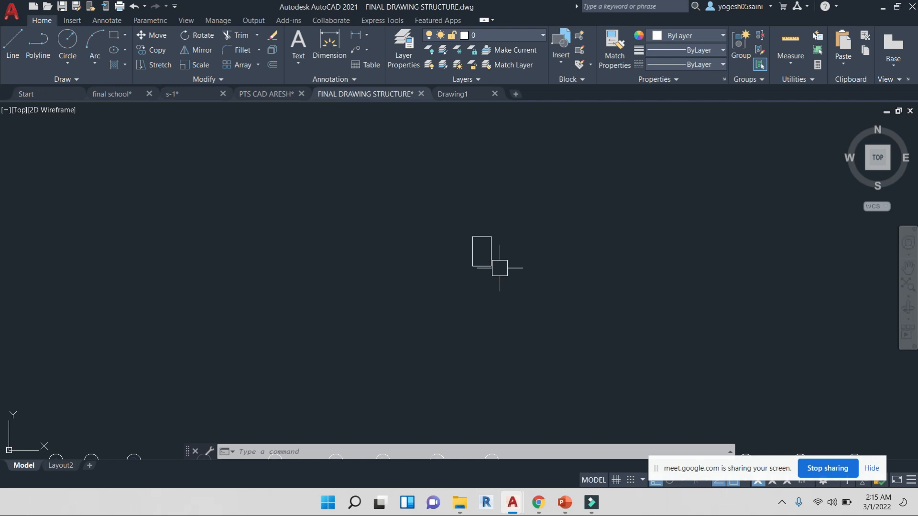
{"action": "scroll", "coordinate": [499, 267], "scroll_direction": "up", "scroll_amount": 2}
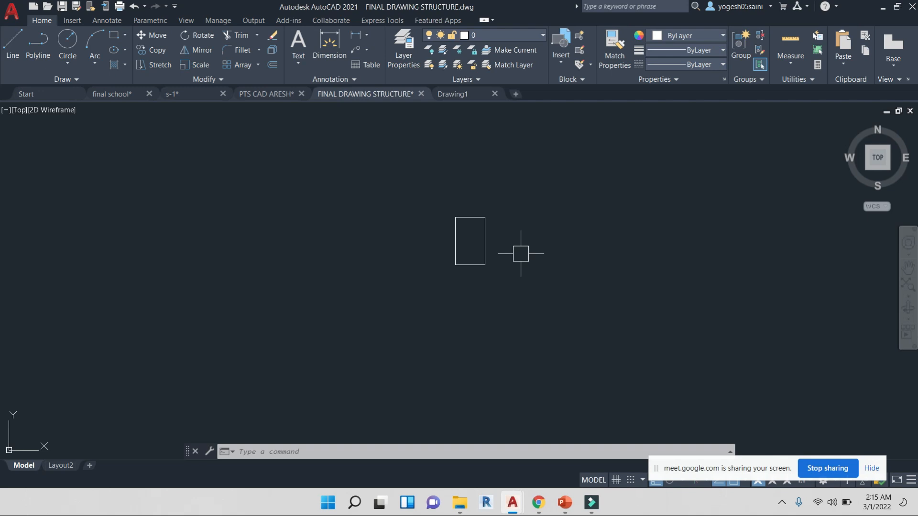
{"action": "key", "text": "ctrl+z"}
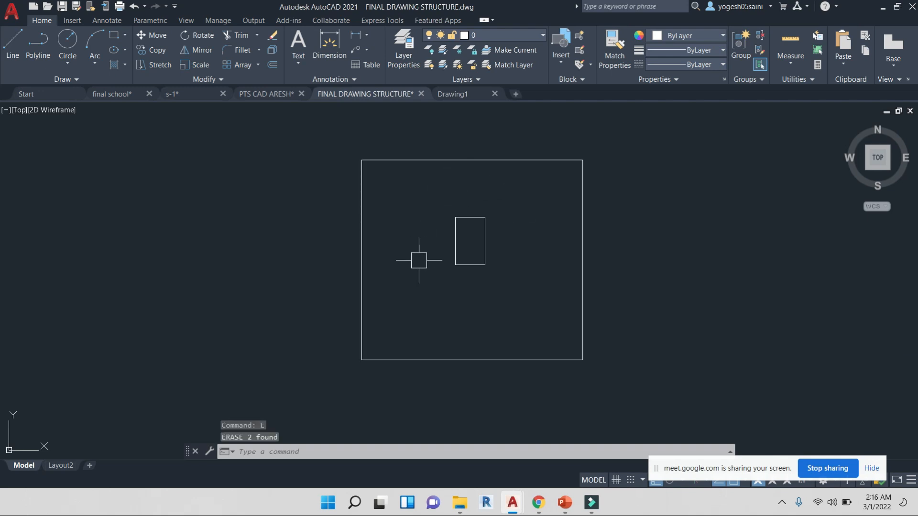
{"action": "key", "text": "Escape"}
{"action": "key", "text": "Escape"}
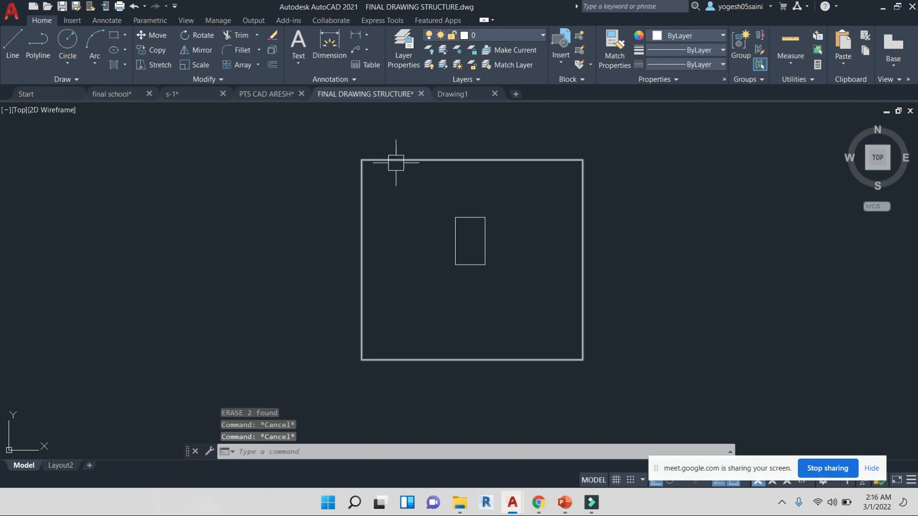
{"action": "type", "text": "o"}
{"action": "key", "text": "Return"}
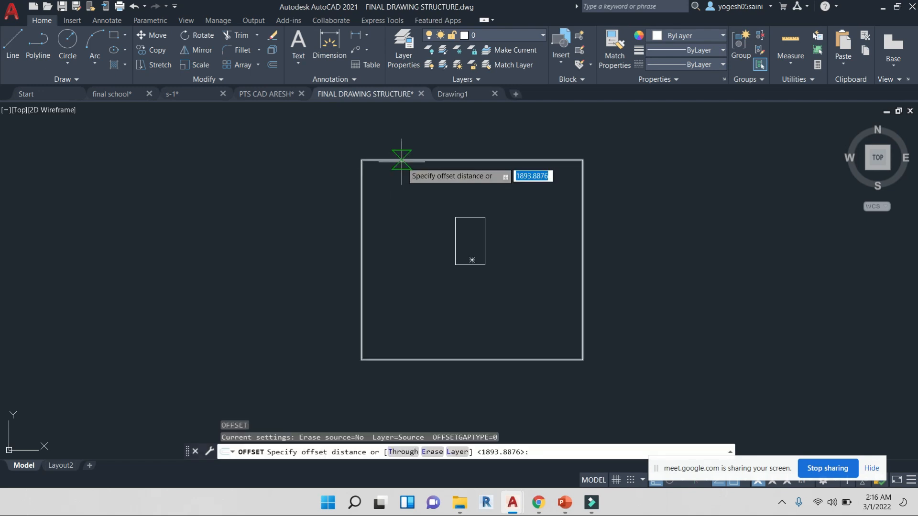
{"action": "key", "text": "Escape"}
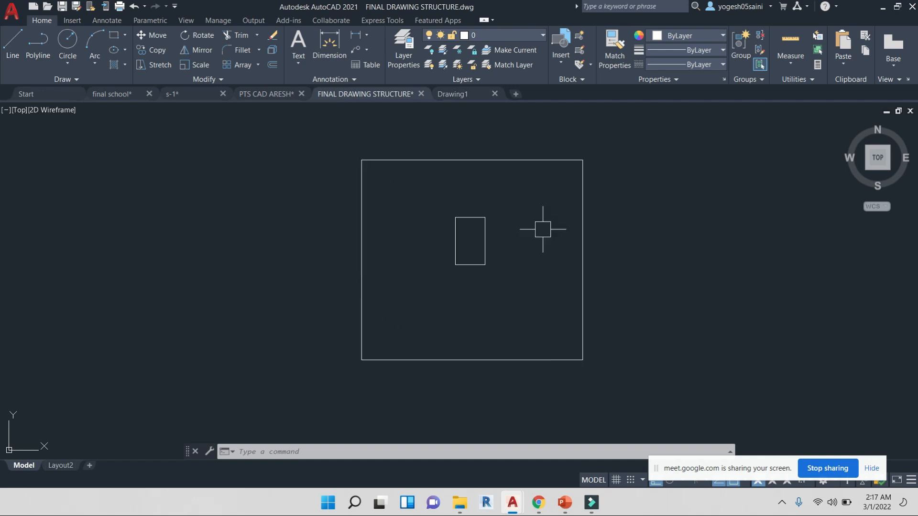
Regenerate the drawing and draw a rectangle about 1700 units square enclosing the column at grid intersection B-1
{"action": "scroll", "coordinate": [492, 222], "scroll_direction": "down", "scroll_amount": 10}
{"action": "scroll", "coordinate": [482, 287], "scroll_direction": "up", "scroll_amount": 4}
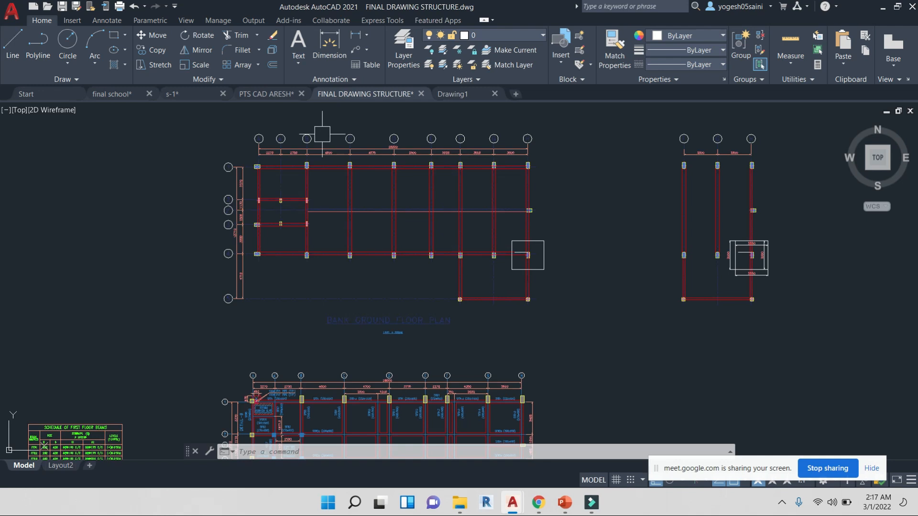
{"action": "scroll", "coordinate": [268, 195], "scroll_direction": "up", "scroll_amount": 5}
{"action": "scroll", "coordinate": [335, 160], "scroll_direction": "up", "scroll_amount": 3}
{"action": "key", "text": "Escape"}
{"action": "key", "text": "Escape"}
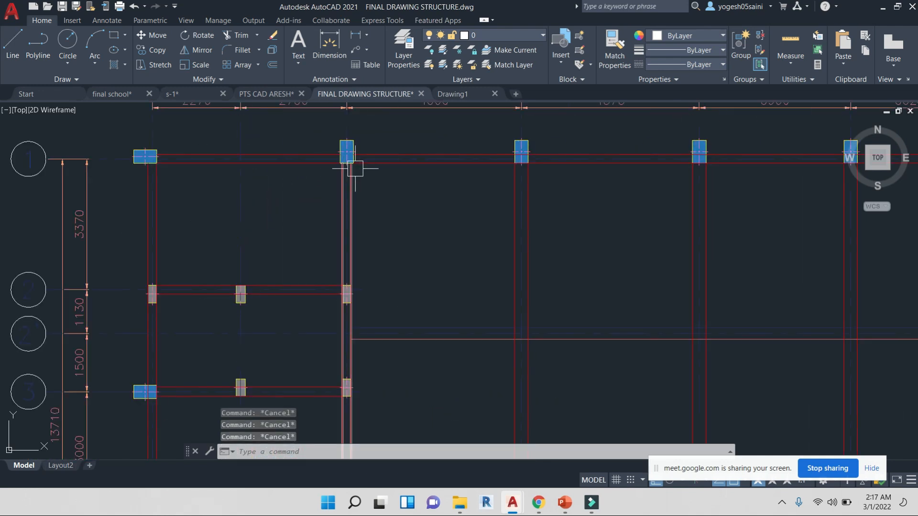
{"action": "type", "text": "RE"}
{"action": "key", "text": "Return"}
{"action": "key", "text": "Escape"}
{"action": "key", "text": "Escape"}
{"action": "type", "text": "rec"}
{"action": "key", "text": "Return"}
{"action": "scroll", "coordinate": [327, 154], "scroll_direction": "up", "scroll_amount": 4}
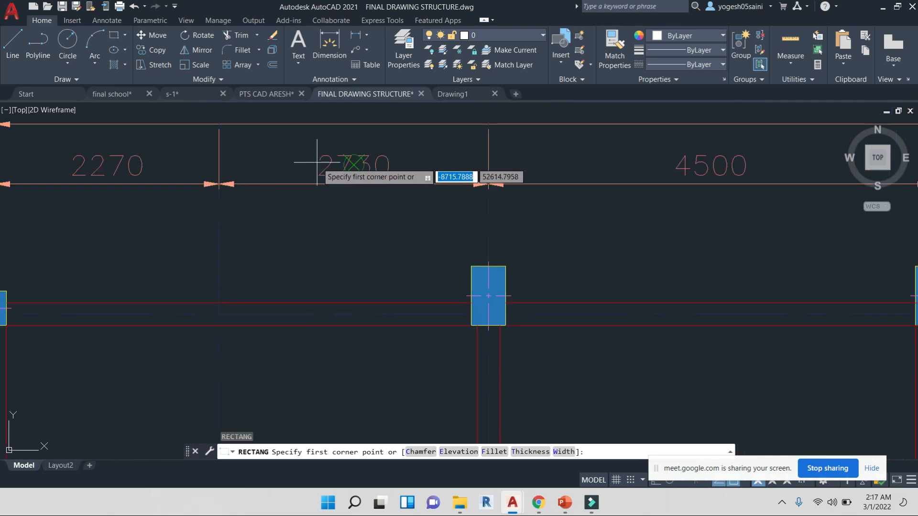
{"action": "left_click", "coordinate": [393, 211]}
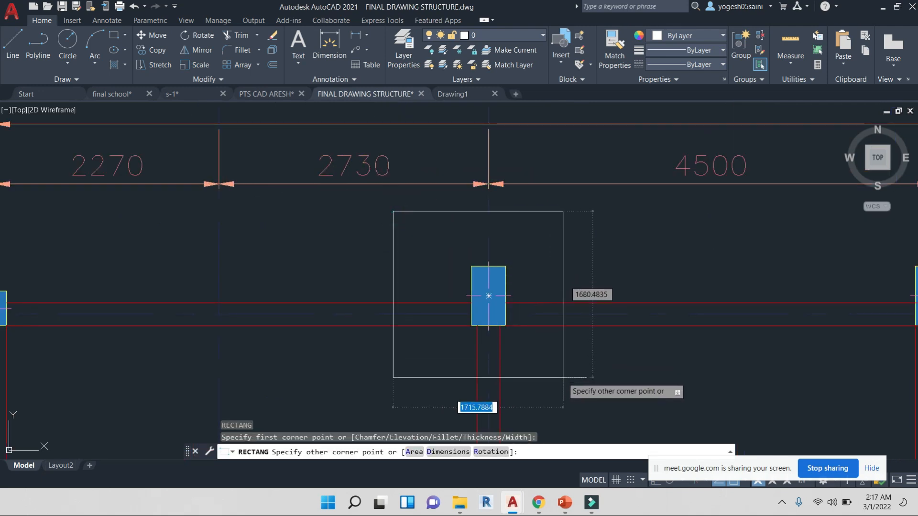
{"action": "left_click", "coordinate": [587, 399]}
{"action": "scroll", "coordinate": [622, 378], "scroll_direction": "down", "scroll_amount": 4}
{"action": "key", "text": "Escape"}
Draw lines from the column's centre to the rectangle's upper-right and lower-right corners
{"action": "type", "text": "l"}
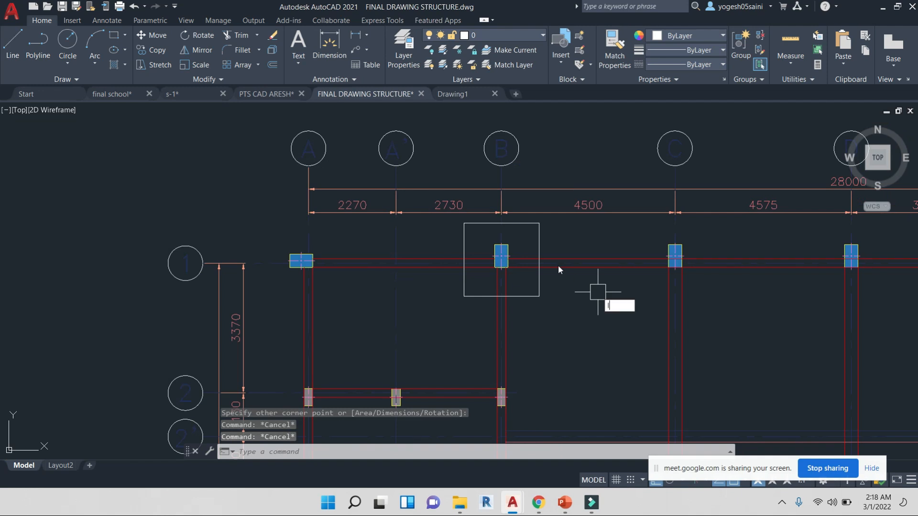
{"action": "key", "text": "Return"}
{"action": "left_click", "coordinate": [501, 260]}
{"action": "left_click", "coordinate": [539, 223]}
{"action": "key", "text": "Return"}
{"action": "key", "text": "Return"}
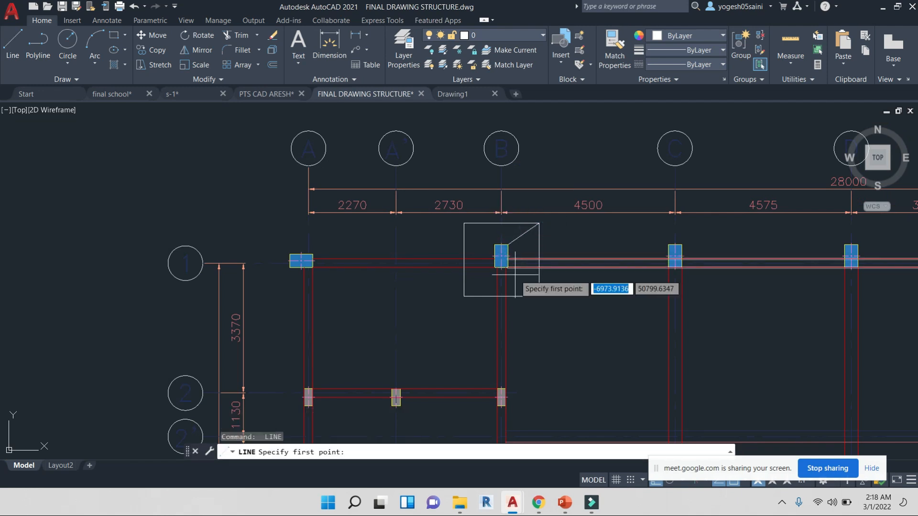
{"action": "left_click", "coordinate": [501, 260]}
{"action": "left_click", "coordinate": [539, 296]}
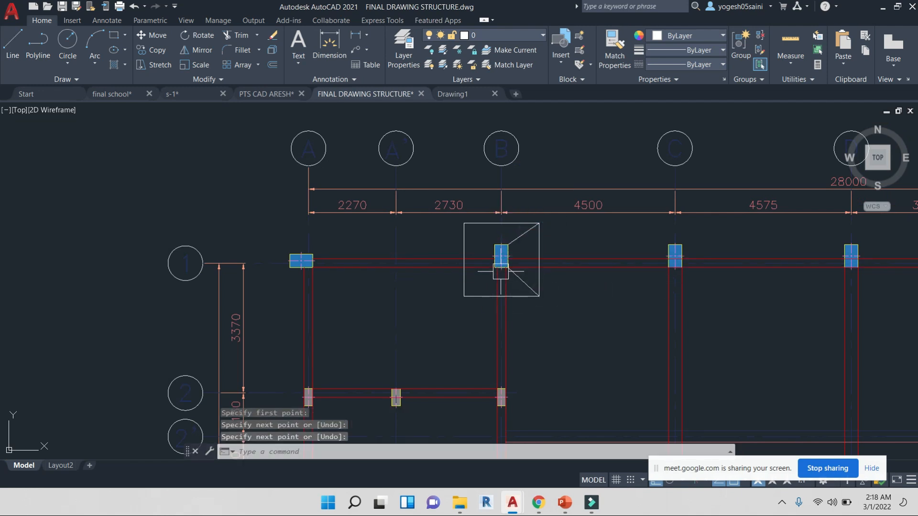
{"action": "key", "text": "Return"}
{"action": "key", "text": "Return"}
Draw lines from the column's centre to the rectangle's lower-left and upper-left corners
{"action": "left_click", "coordinate": [501, 260]}
{"action": "left_click", "coordinate": [464, 296]}
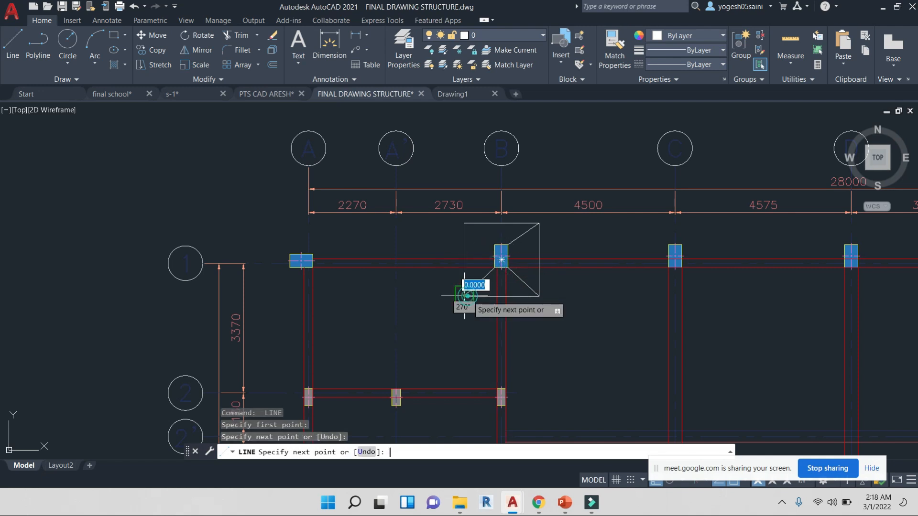
{"action": "key", "text": "Return"}
{"action": "key", "text": "Return"}
{"action": "left_click", "coordinate": [501, 259]}
{"action": "left_click", "coordinate": [463, 223]}
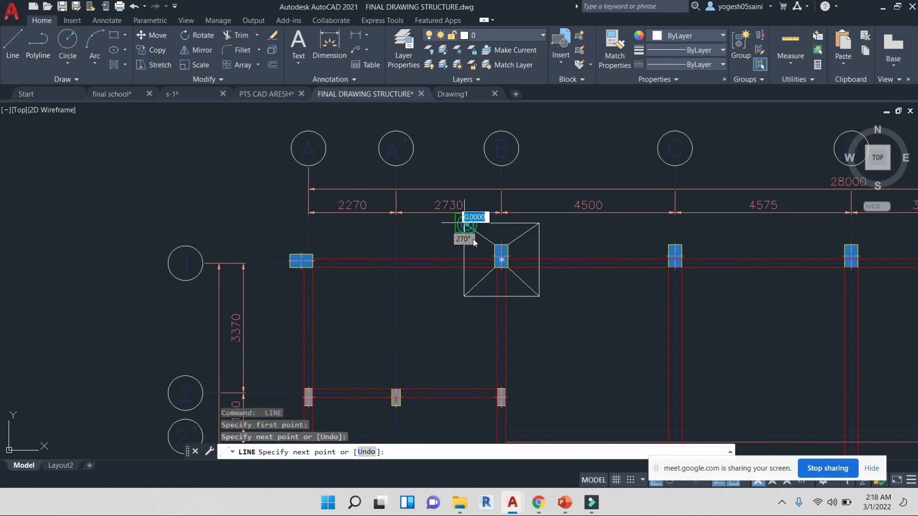
{"action": "key", "text": "Escape"}
{"action": "key", "text": "Escape"}
{"action": "scroll", "coordinate": [493, 234], "scroll_direction": "up", "scroll_amount": 4}
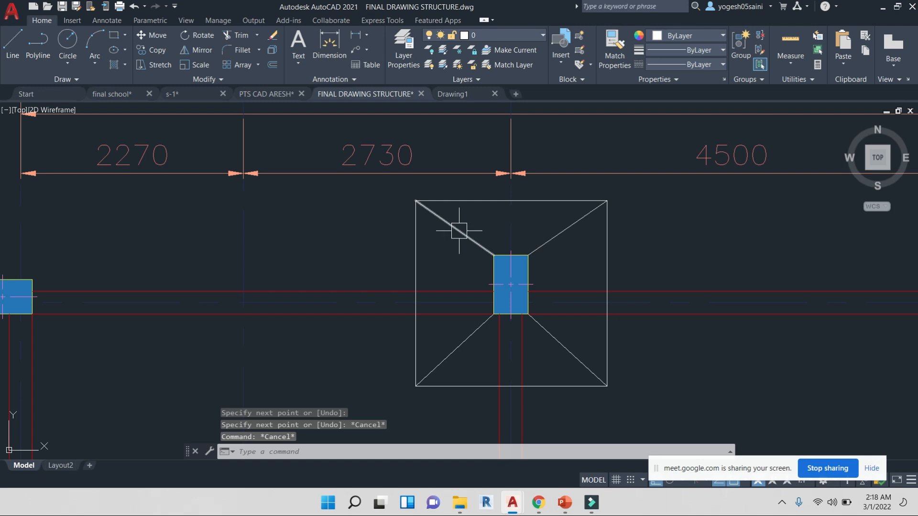
{"action": "key", "text": "Escape"}
{"action": "key", "text": "Escape"}
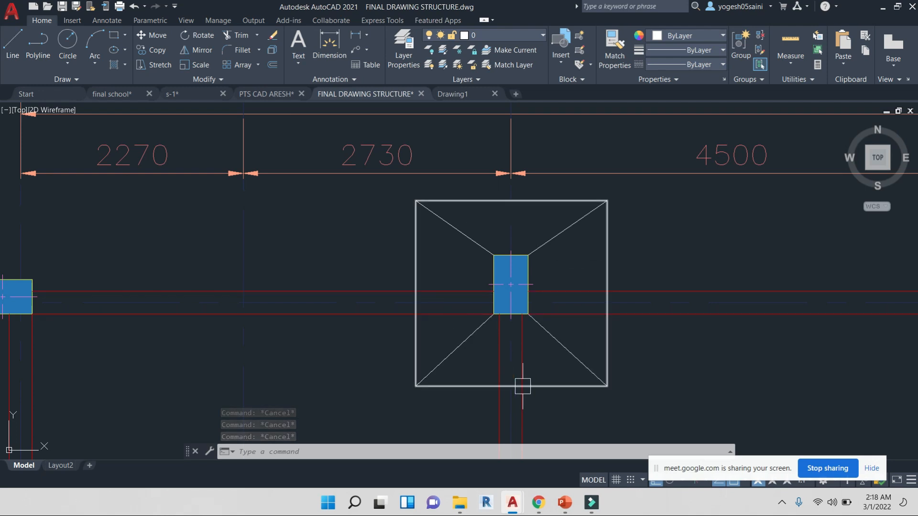
{"action": "scroll", "coordinate": [522, 386], "scroll_direction": "down", "scroll_amount": 8}
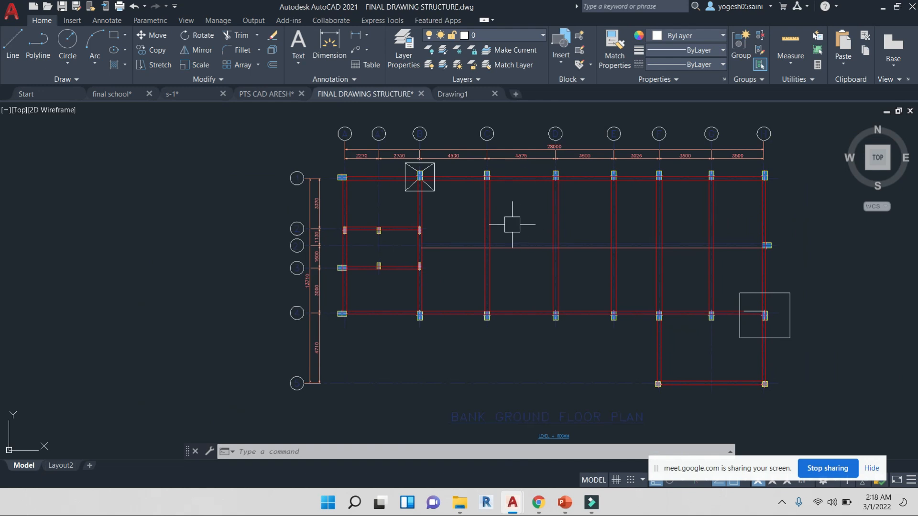
Draw a rectangle about 28864 by 12168 units enclosing the bank ground floor beam plan
{"action": "key", "text": "Escape"}
{"action": "key", "text": "Escape"}
{"action": "key", "text": "Escape"}
{"action": "type", "text": "rec"}
{"action": "key", "text": "Return"}
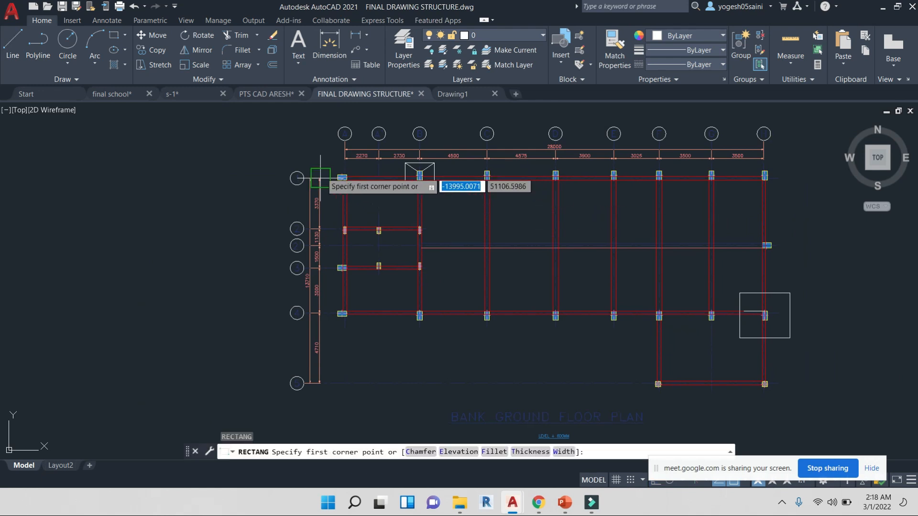
{"action": "scroll", "coordinate": [326, 173], "scroll_direction": "up", "scroll_amount": 2}
{"action": "left_click", "coordinate": [296, 145]}
{"action": "scroll", "coordinate": [431, 306], "scroll_direction": "down", "scroll_amount": 2}
{"action": "scroll", "coordinate": [432, 306], "scroll_direction": "down", "scroll_amount": 2}
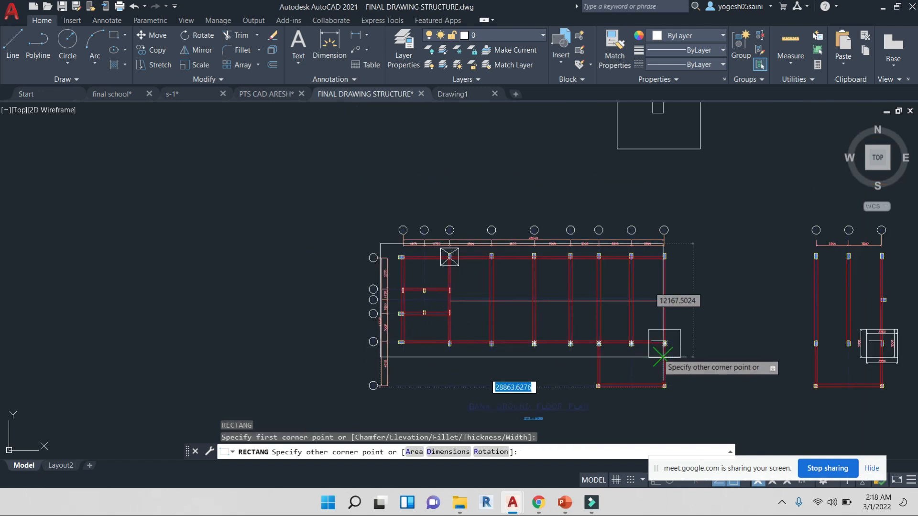
{"action": "scroll", "coordinate": [682, 369], "scroll_direction": "up", "scroll_amount": 2}
{"action": "key", "text": "Escape"}
{"action": "key", "text": "Escape"}
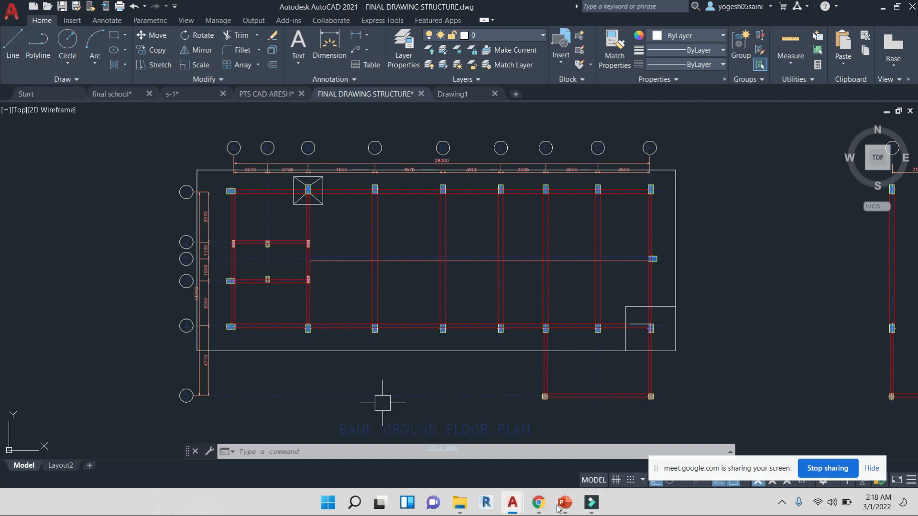
{"action": "mouse_move", "coordinate": [440, 256]}
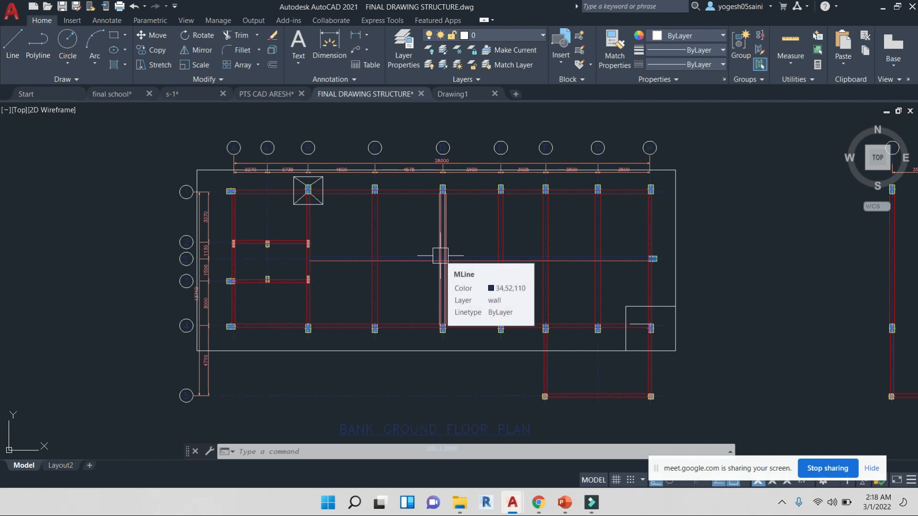
{"action": "scroll", "coordinate": [303, 188], "scroll_direction": "up", "scroll_amount": 4}
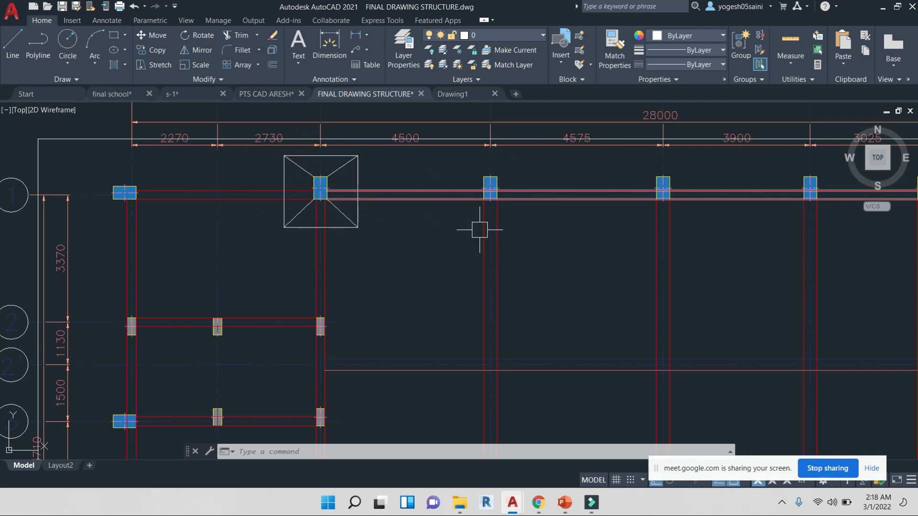
{"action": "scroll", "coordinate": [480, 230], "scroll_direction": "down", "scroll_amount": 3}
{"action": "scroll", "coordinate": [246, 205], "scroll_direction": "down", "scroll_amount": 3}
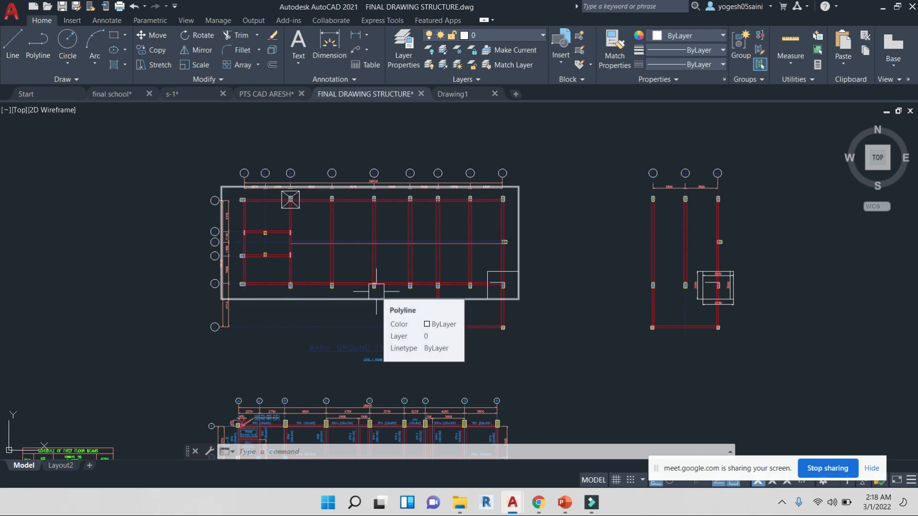
{"action": "scroll", "coordinate": [268, 238], "scroll_direction": "up", "scroll_amount": 6}
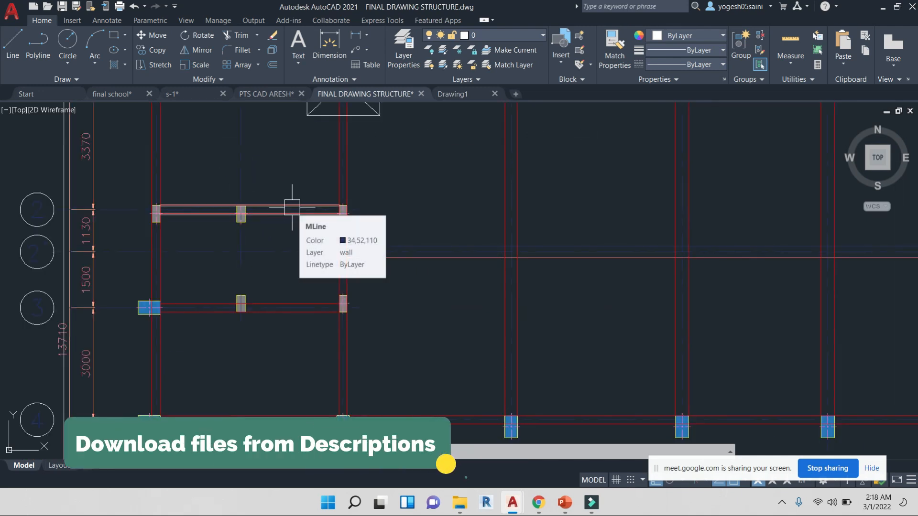
Switch to the blank Drawing1 drawing
{"action": "left_click", "coordinate": [472, 94]}
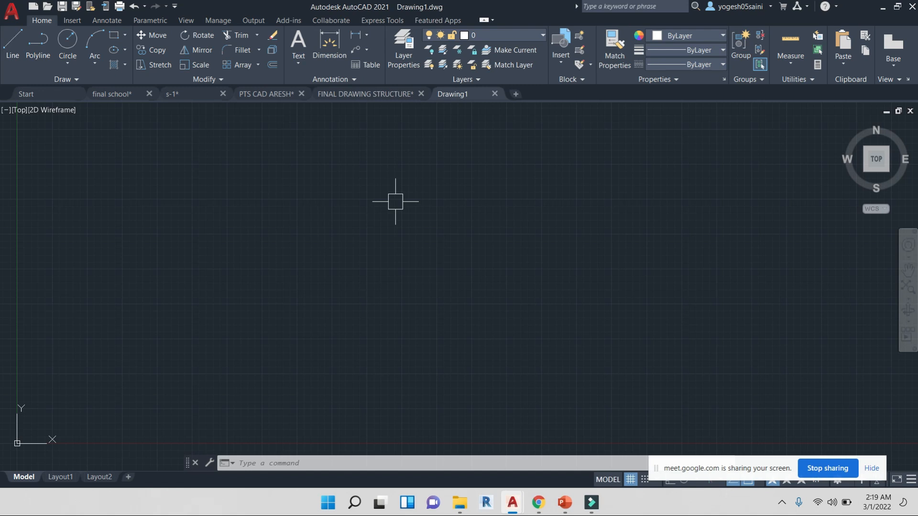
{"action": "left_click", "coordinate": [396, 202]}
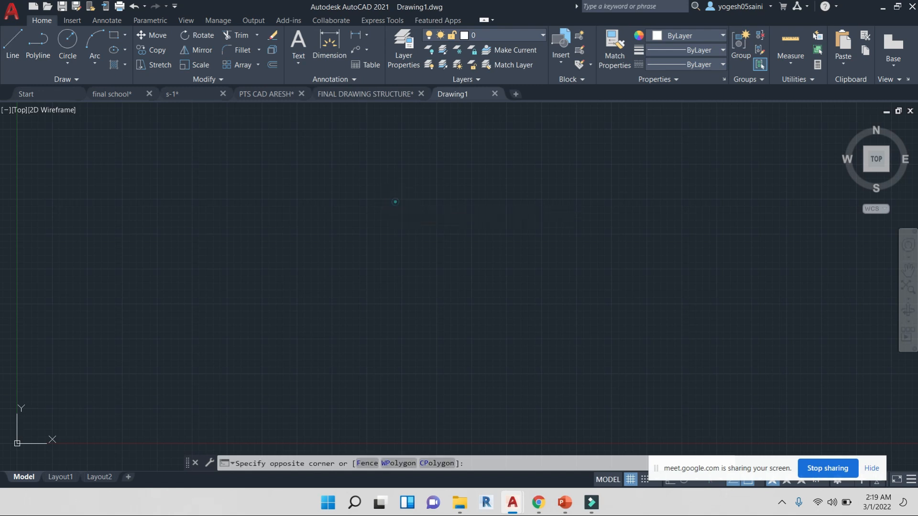
{"action": "left_click", "coordinate": [395, 201]}
{"action": "left_click", "coordinate": [396, 202]}
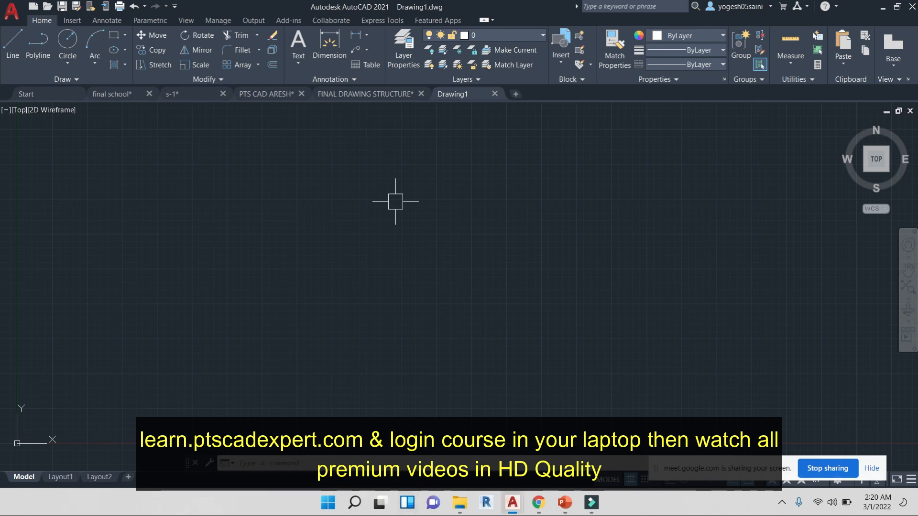
Switch to the Google Meet call, admit the waiting participant, and minimise the browser
{"action": "mouse_move", "coordinate": [539, 505]}
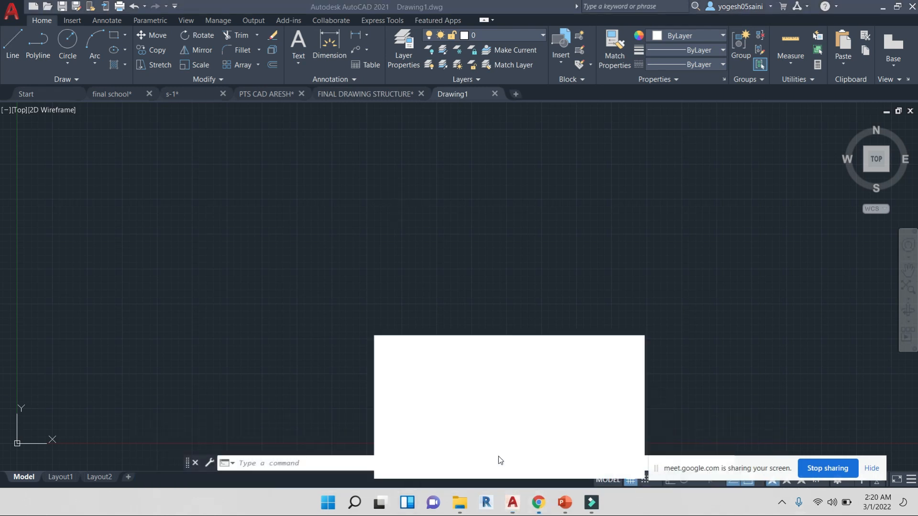
{"action": "left_click", "coordinate": [498, 459]}
{"action": "left_click", "coordinate": [584, 136]}
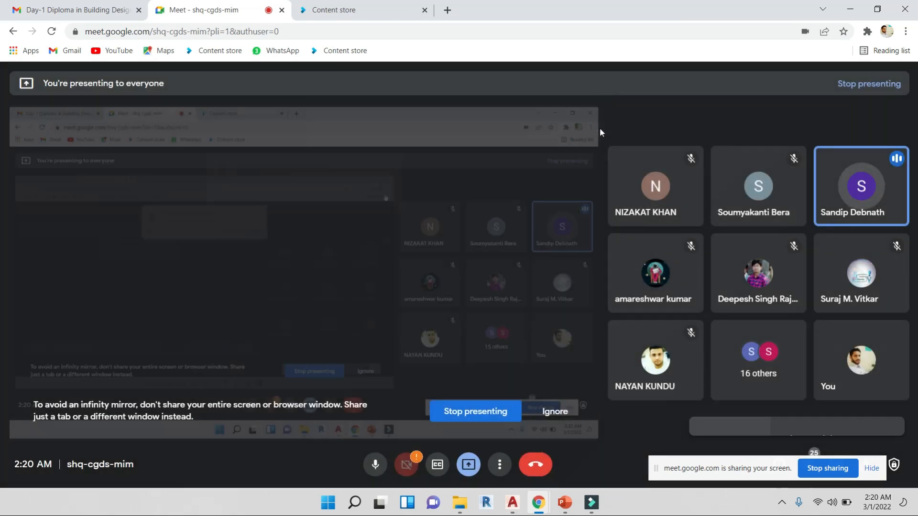
{"action": "left_click", "coordinate": [847, 6]}
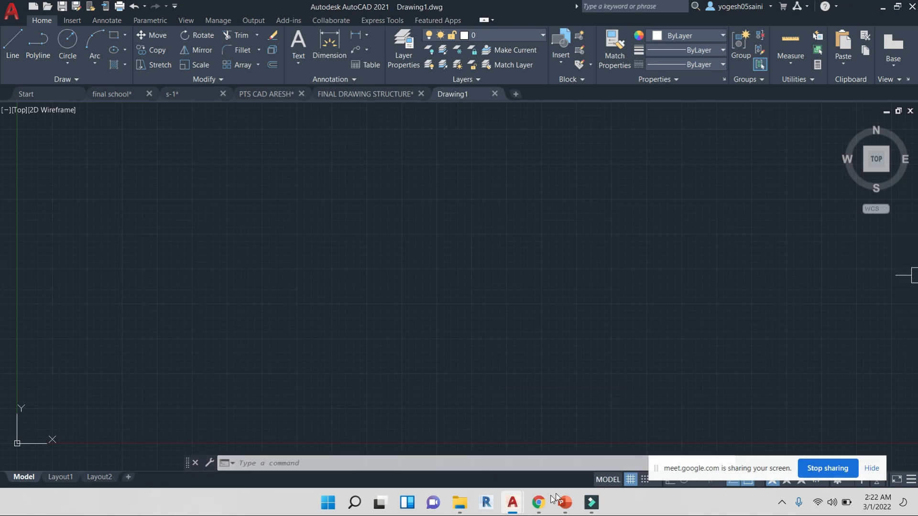
Switch to the FINAL DRAWING STRUCTURE drawing to view the column and beam grid
{"action": "mouse_move", "coordinate": [512, 502]}
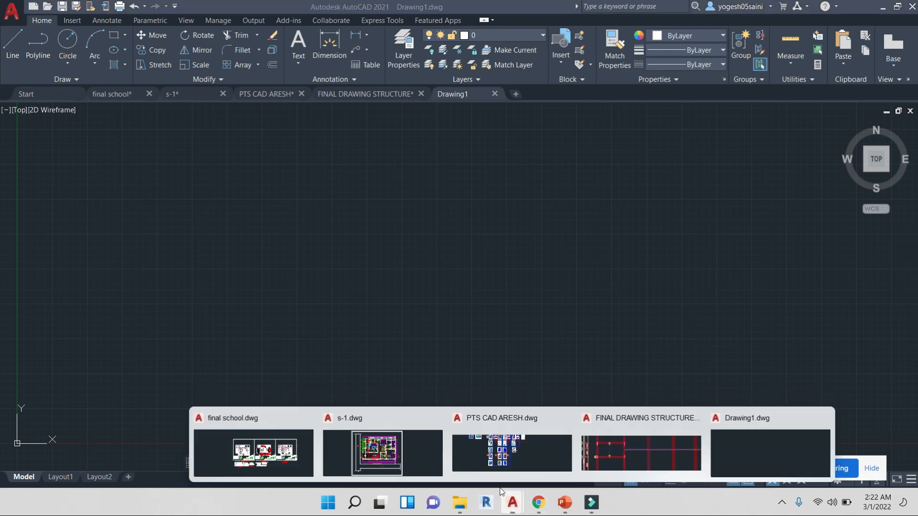
{"action": "left_click", "coordinate": [649, 454]}
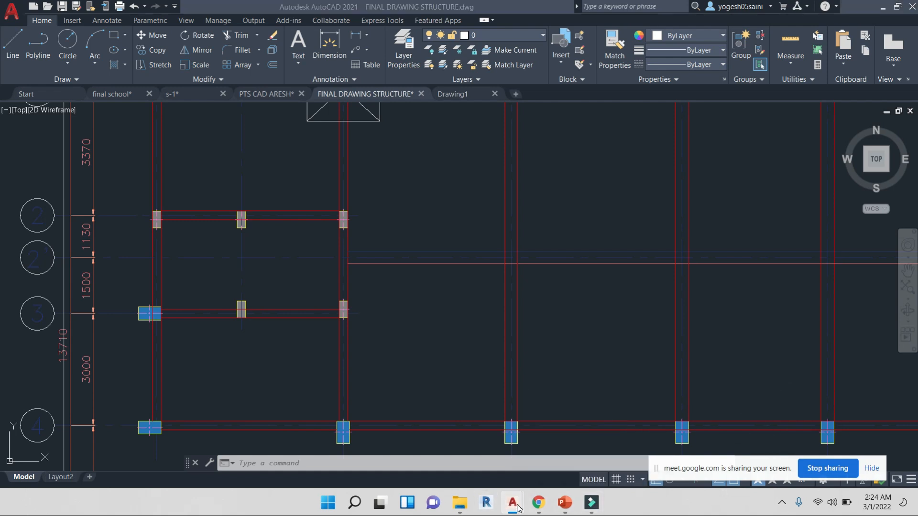
{"action": "mouse_move", "coordinate": [512, 503]}
{"action": "left_click", "coordinate": [658, 440]}
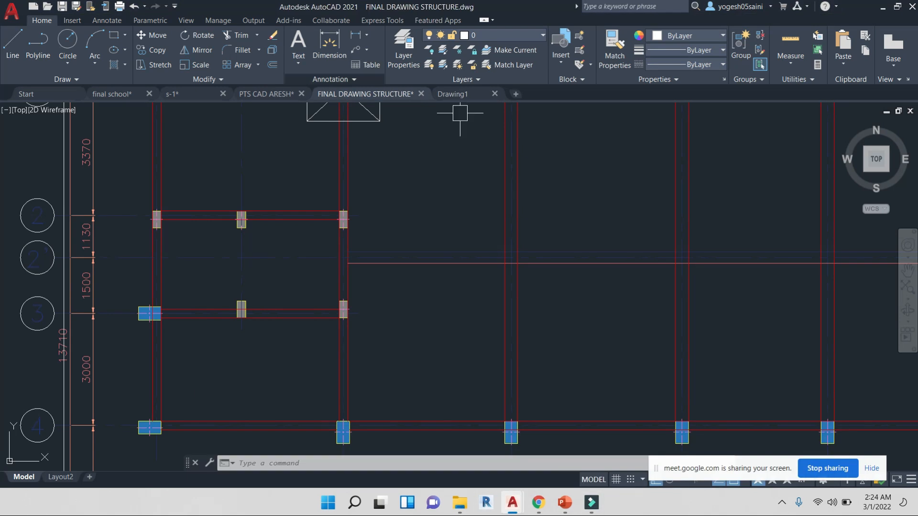
{"action": "mouse_move", "coordinate": [360, 259]}
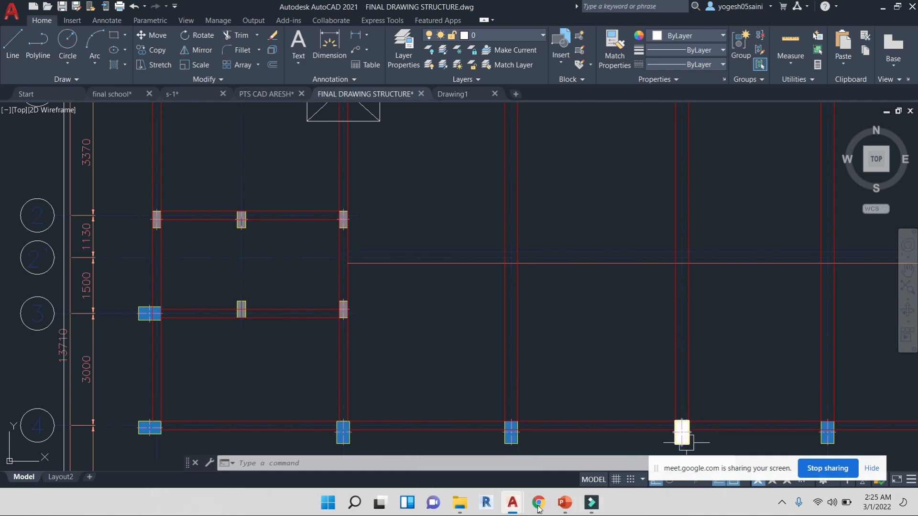
Switch to the PTS CAD ARESH drawing and examine the door and window elevation details
{"action": "left_click", "coordinate": [510, 501]}
{"action": "mouse_move", "coordinate": [655, 437]}
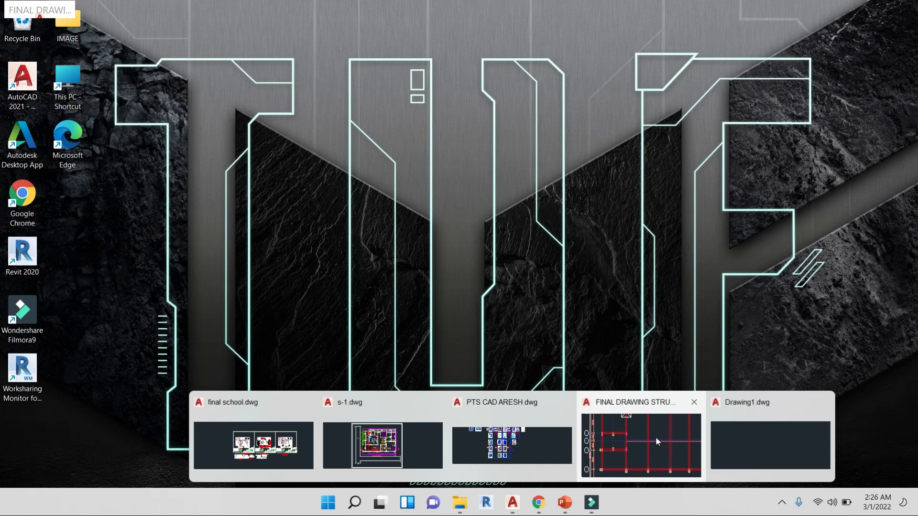
{"action": "left_click", "coordinate": [655, 436]}
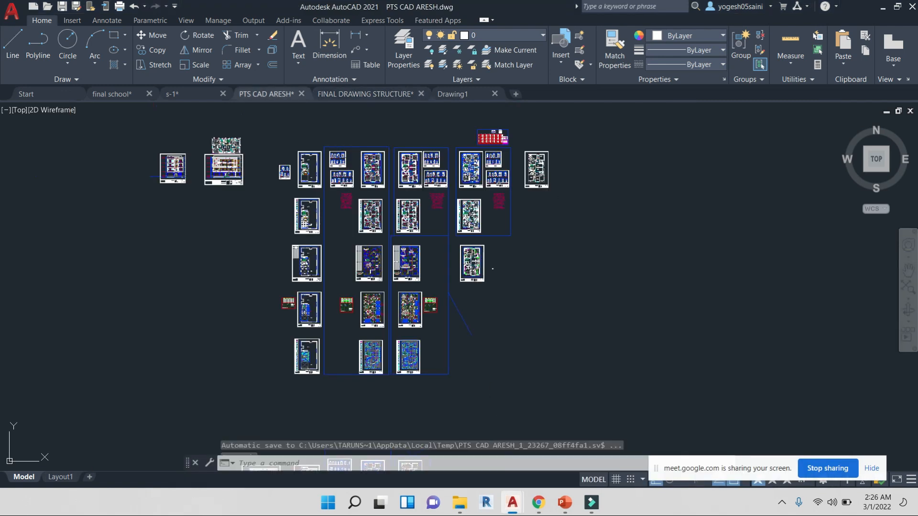
{"action": "scroll", "coordinate": [419, 173], "scroll_direction": "up", "scroll_amount": 10}
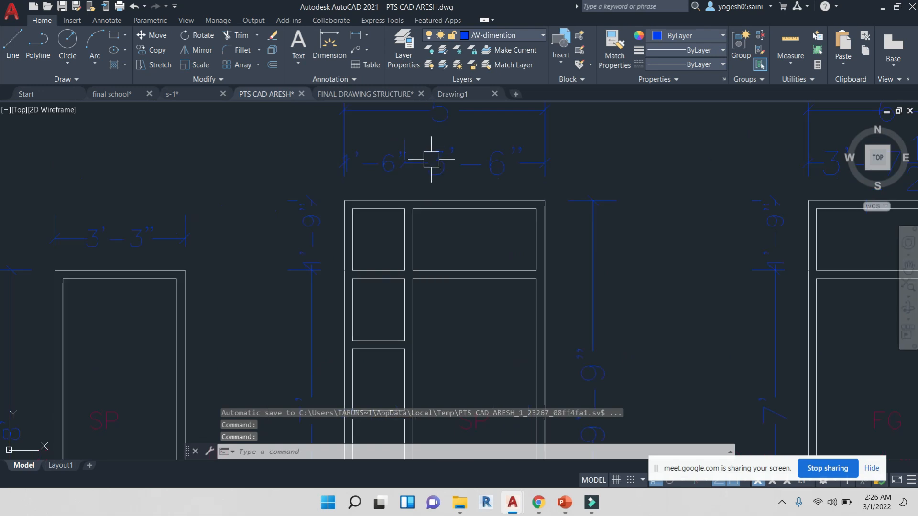
{"action": "scroll", "coordinate": [437, 180], "scroll_direction": "up", "scroll_amount": 2}
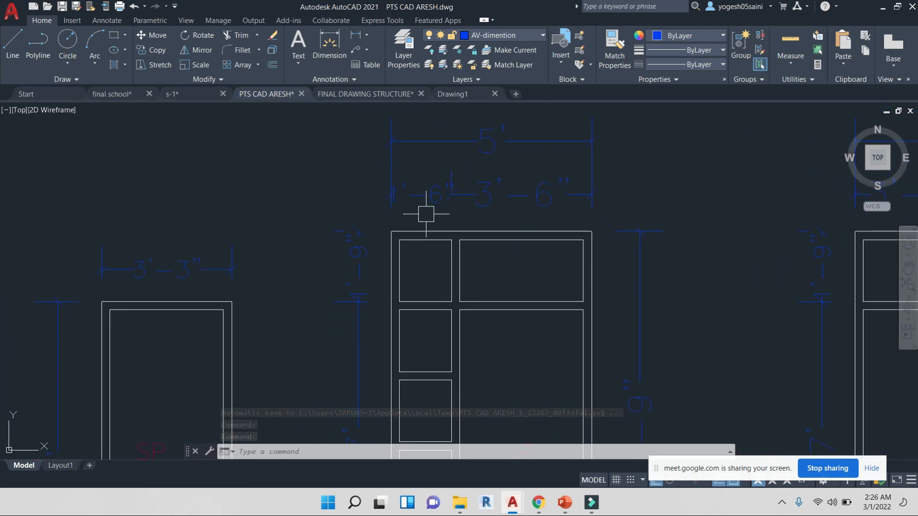
{"action": "scroll", "coordinate": [516, 197], "scroll_direction": "down", "scroll_amount": 5}
{"action": "scroll", "coordinate": [475, 221], "scroll_direction": "up", "scroll_amount": 5}
{"action": "middle_click_drag", "start_coordinate": [466, 305], "coordinate": [459, 307]}
{"action": "scroll", "coordinate": [463, 378], "scroll_direction": "down", "scroll_amount": 4}
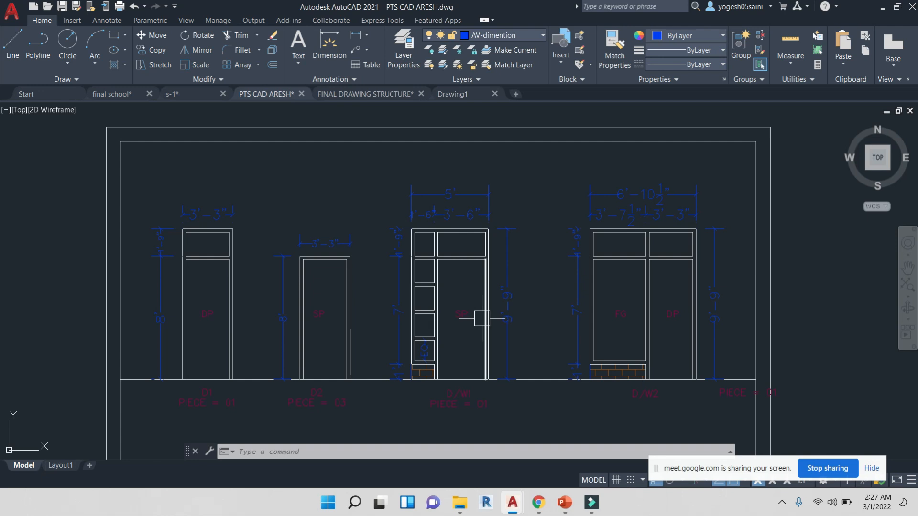
{"action": "mouse_move", "coordinate": [518, 264]}
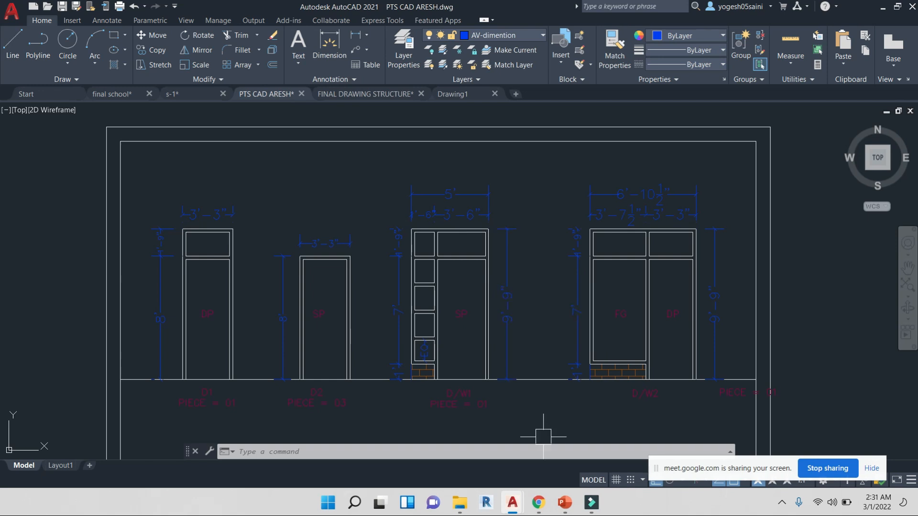
Return to the Google Meet window, admit another participant waiting to join, and minimise it again
{"action": "mouse_move", "coordinate": [512, 501]}
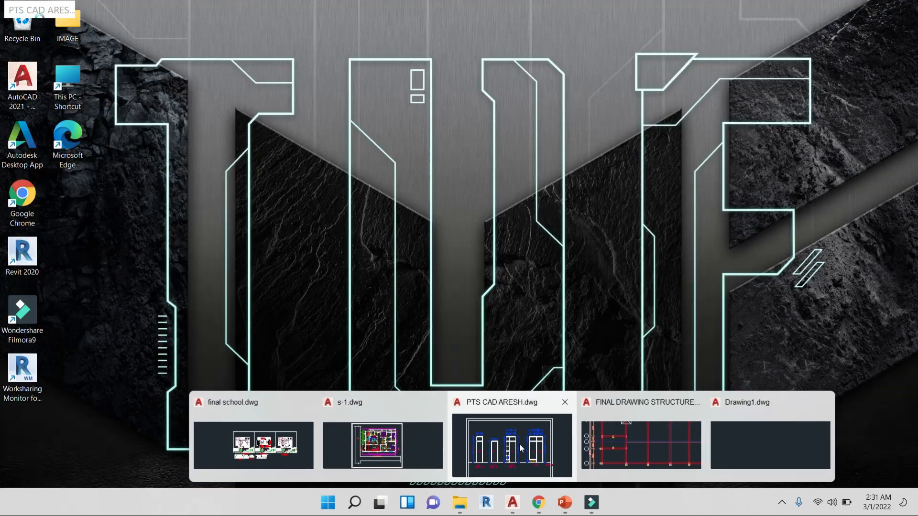
{"action": "left_click", "coordinate": [519, 444]}
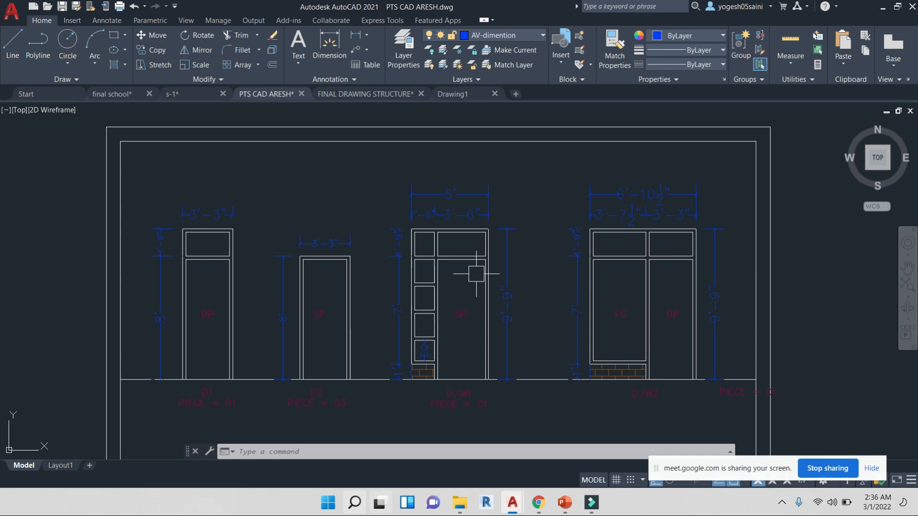
{"action": "mouse_move", "coordinate": [542, 504]}
{"action": "left_click", "coordinate": [518, 454]}
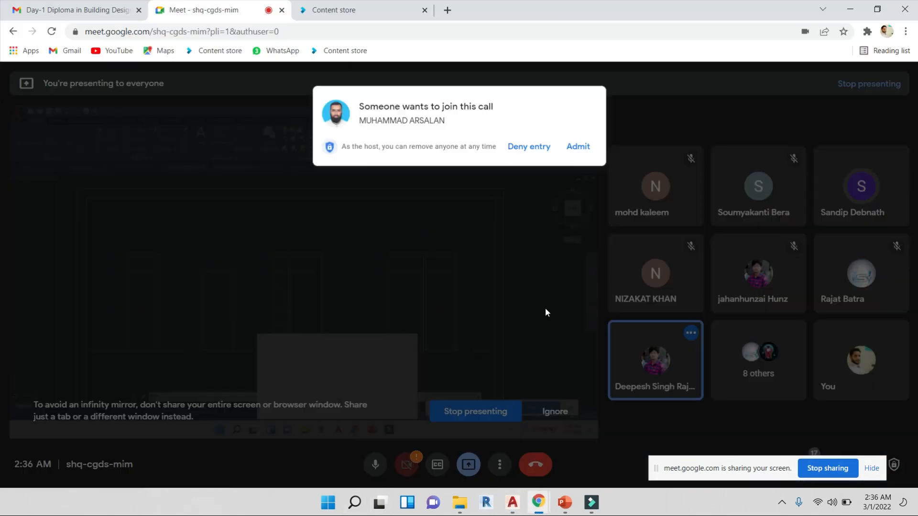
{"action": "left_click", "coordinate": [589, 136]}
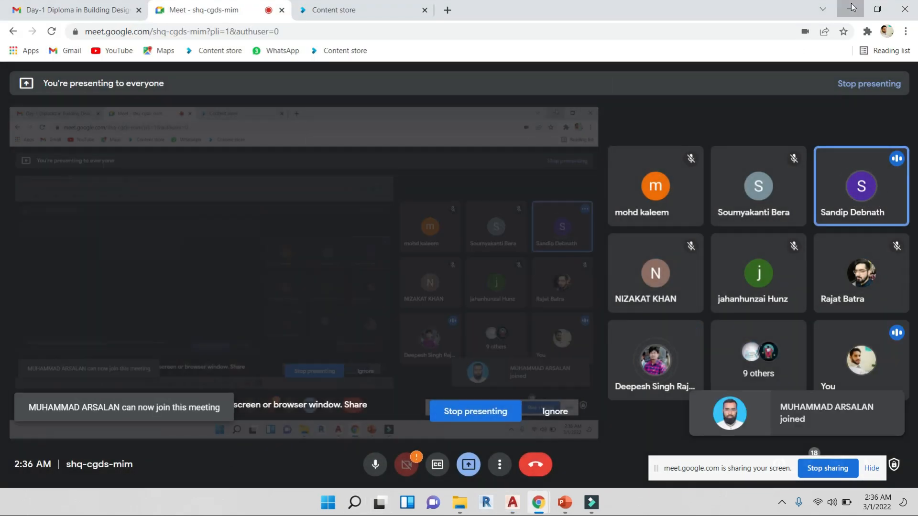
{"action": "left_click", "coordinate": [850, 8]}
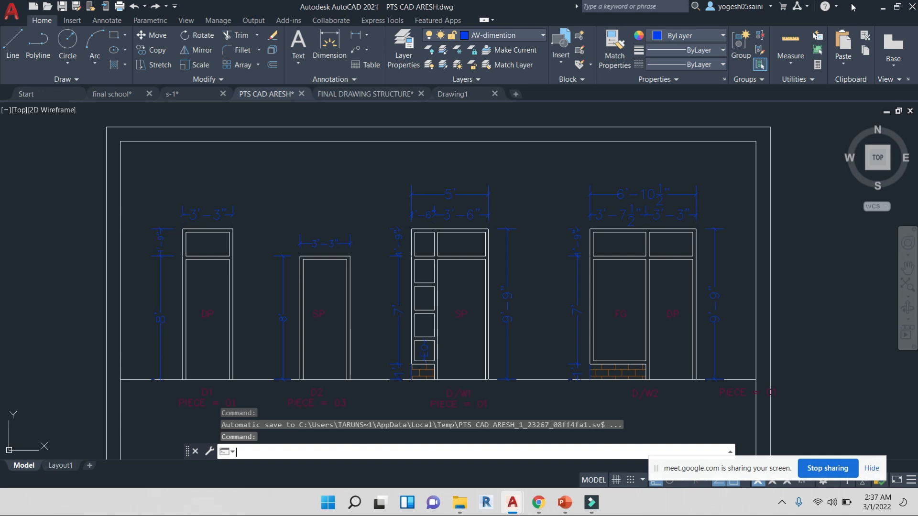
Open the Google Meet window from the taskbar and admit the newly waiting participants
{"action": "left_click", "coordinate": [539, 502]}
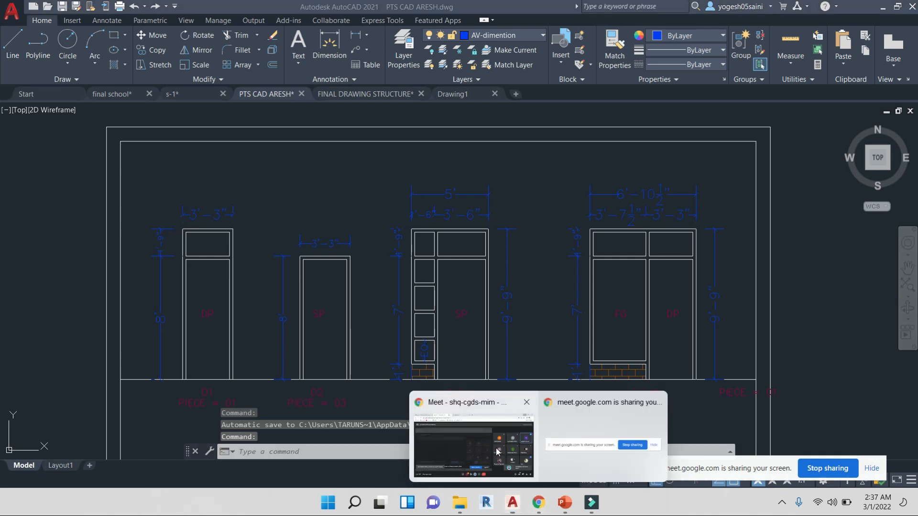
{"action": "left_click", "coordinate": [483, 445]}
{"action": "left_click", "coordinate": [575, 156]}
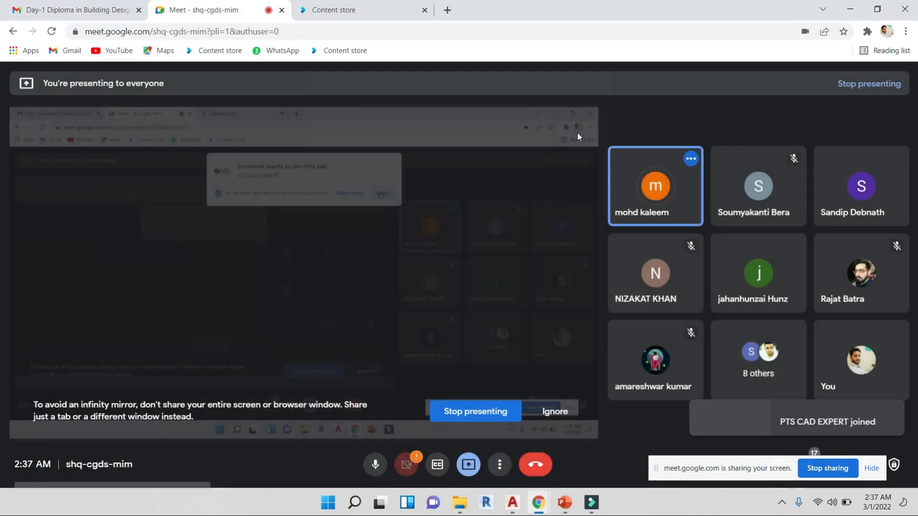
{"action": "mouse_move", "coordinate": [667, 151]}
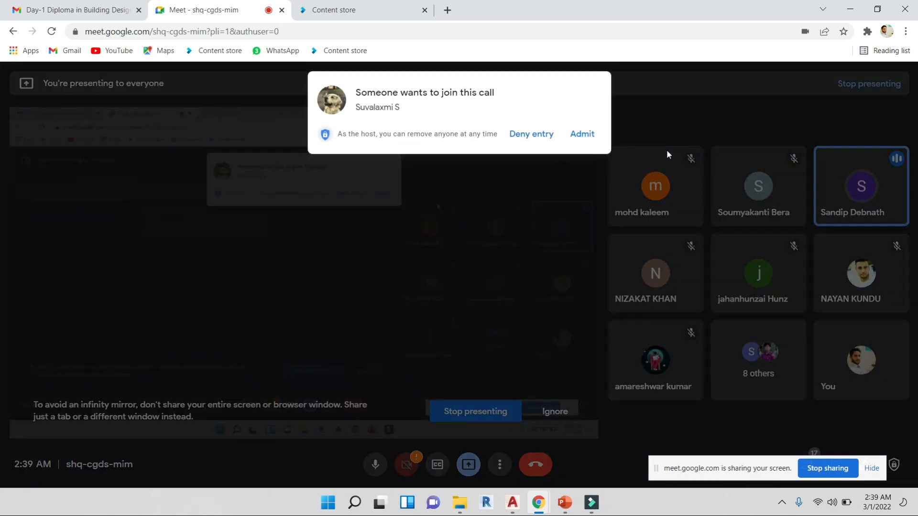
{"action": "left_click", "coordinate": [583, 136]}
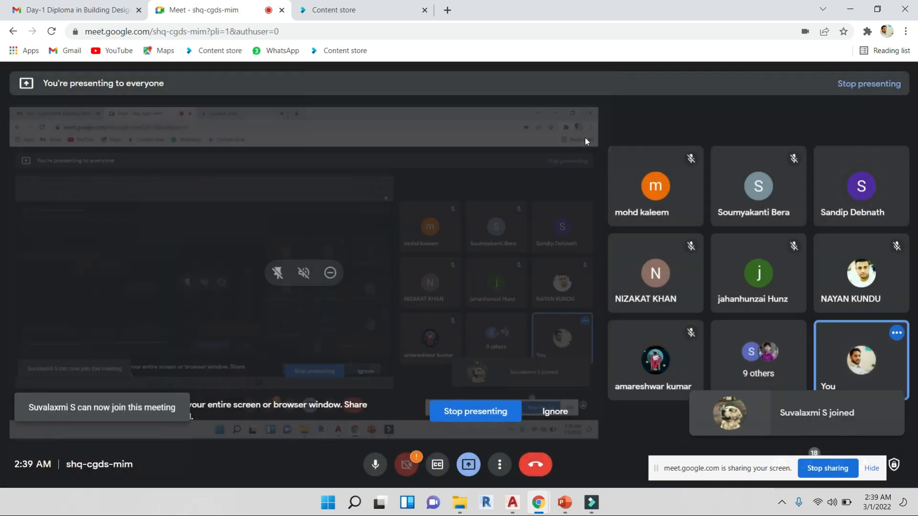